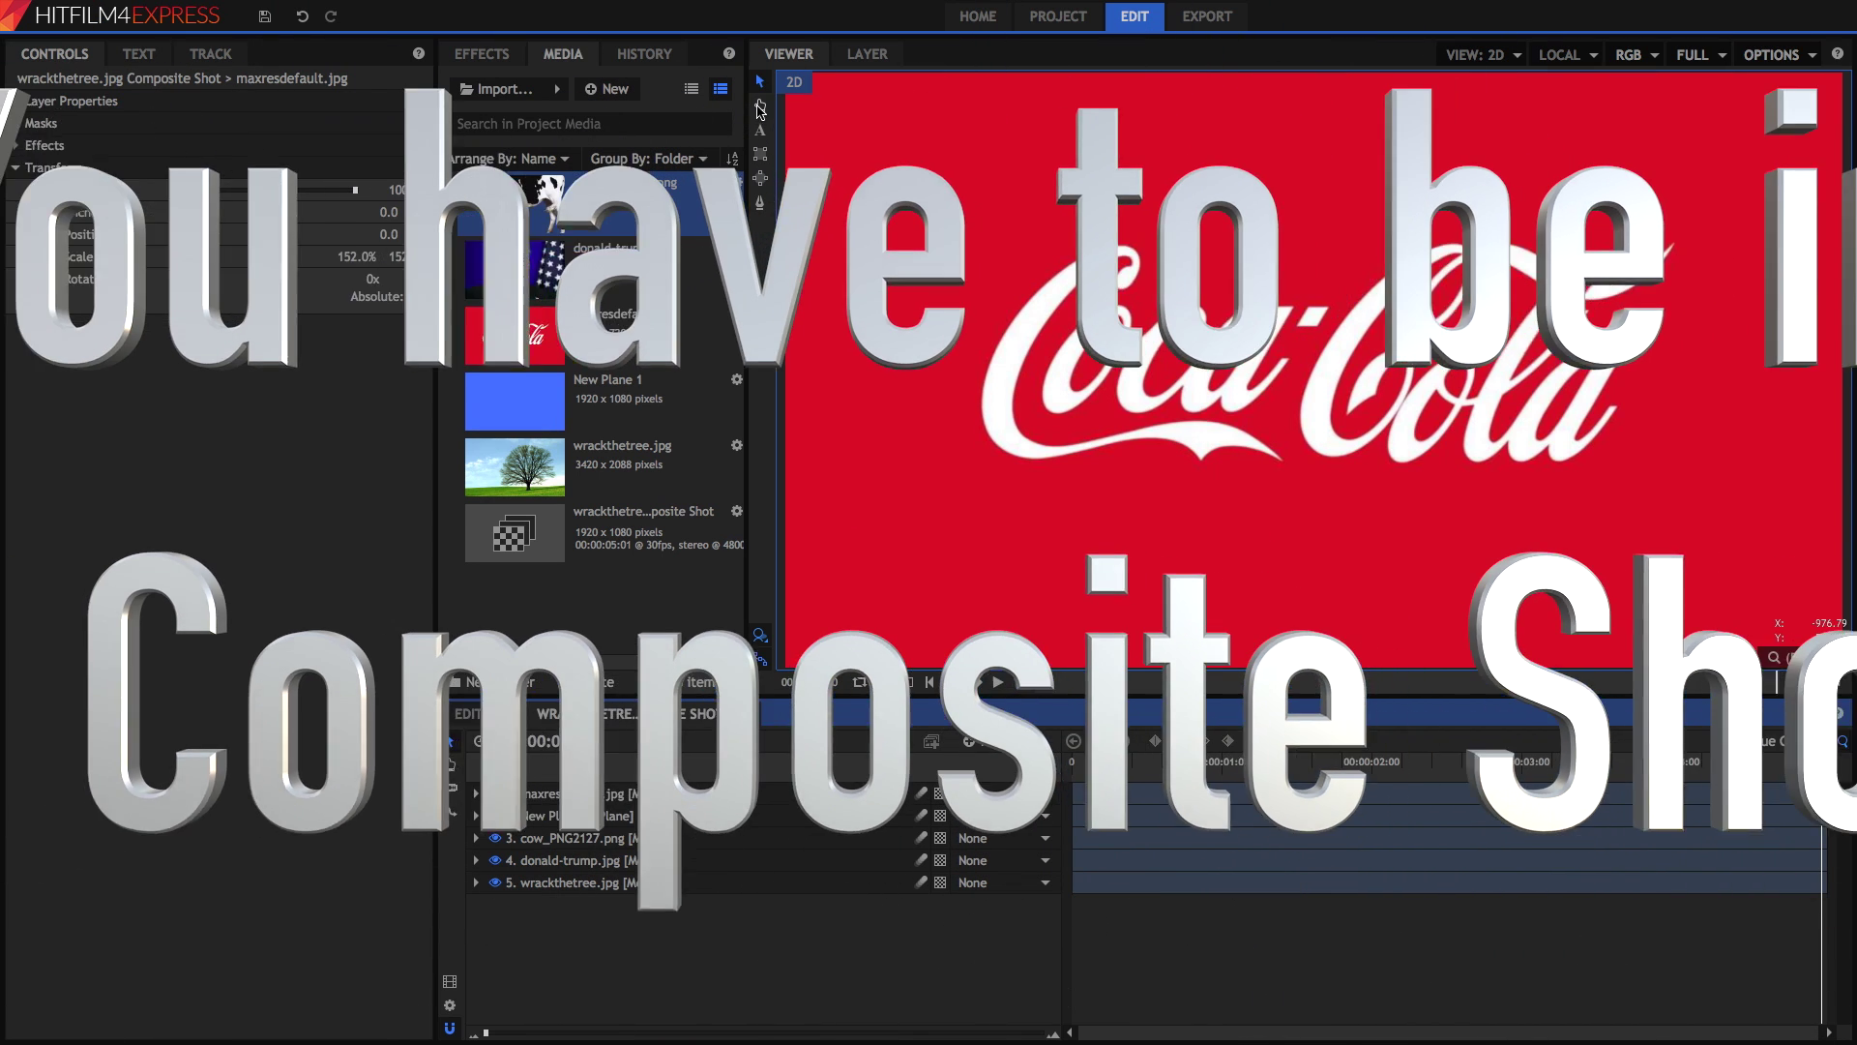
# - On the maxresdefault.jpg layer, try rectangular masks over the logo and remove each one
pyautogui.click(1056, 279)
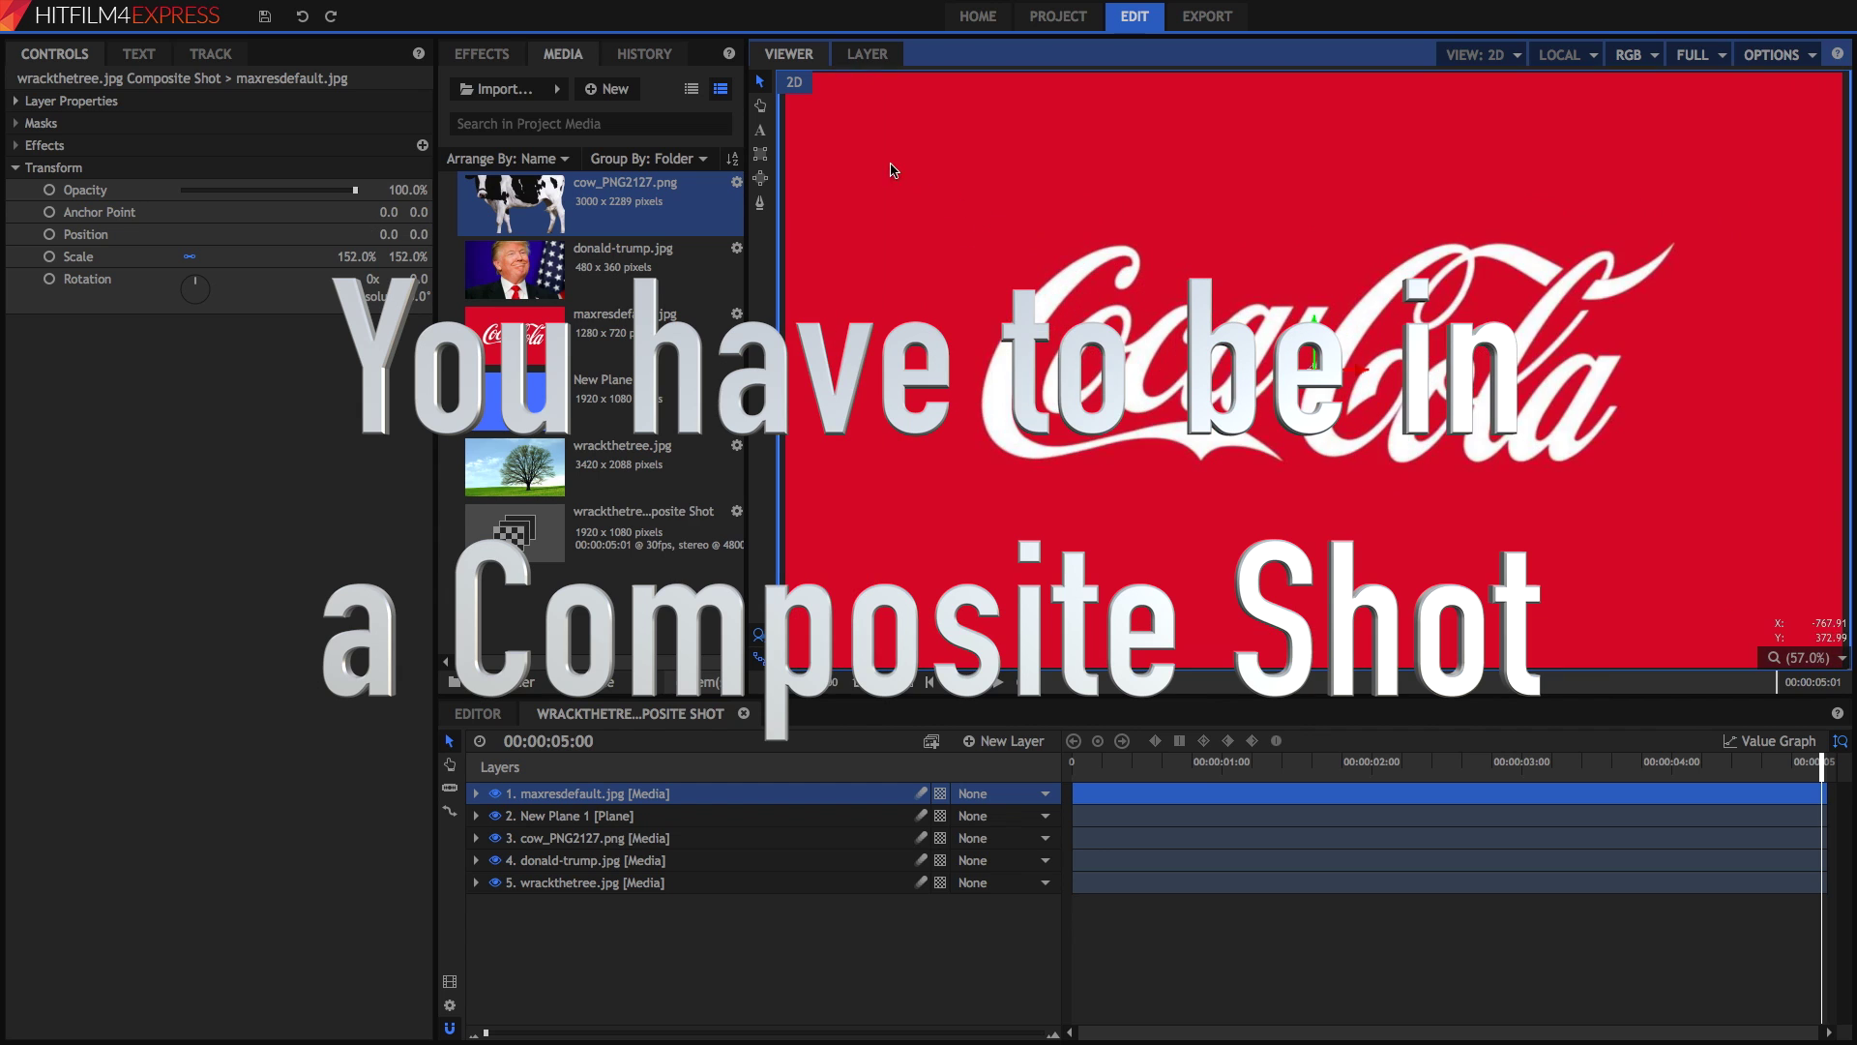
pyautogui.click(762, 107)
pyautogui.click(761, 130)
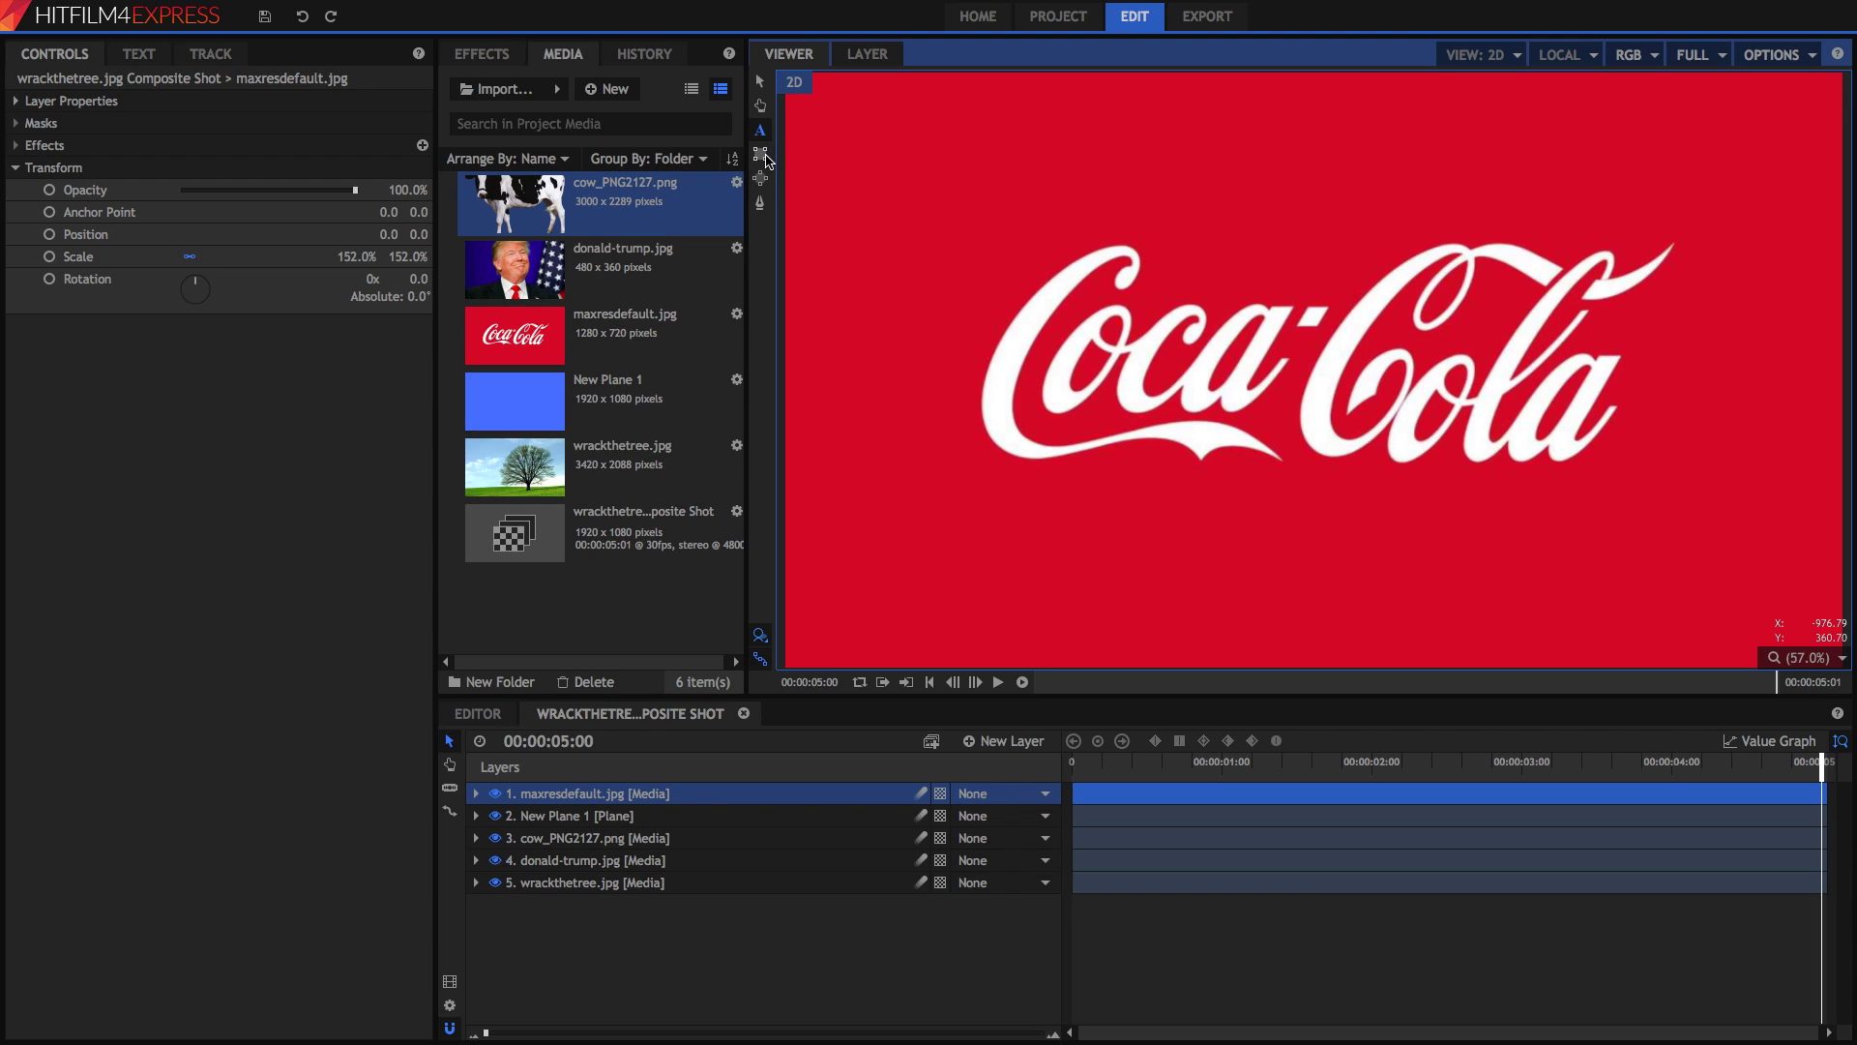
pyautogui.click(763, 156)
pyautogui.moveTo(909, 179); pyautogui.dragTo(1735, 541)
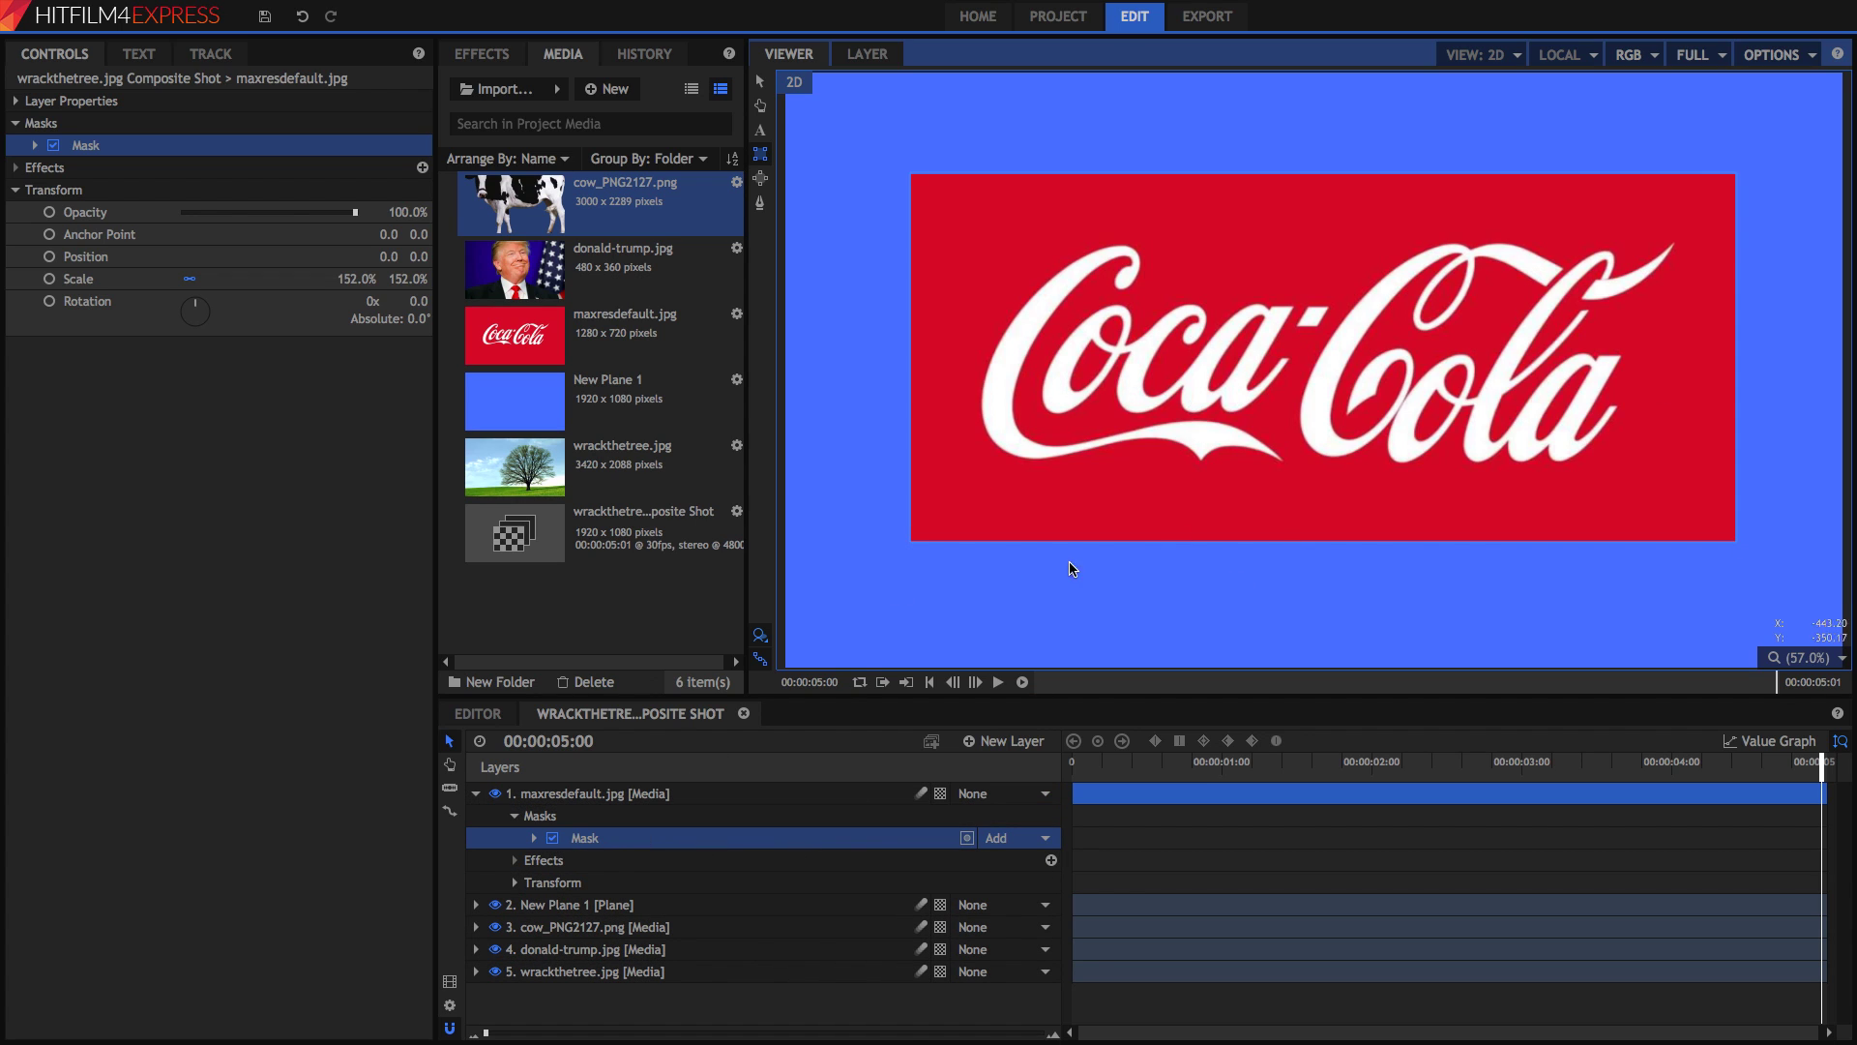
pyautogui.press('Delete')
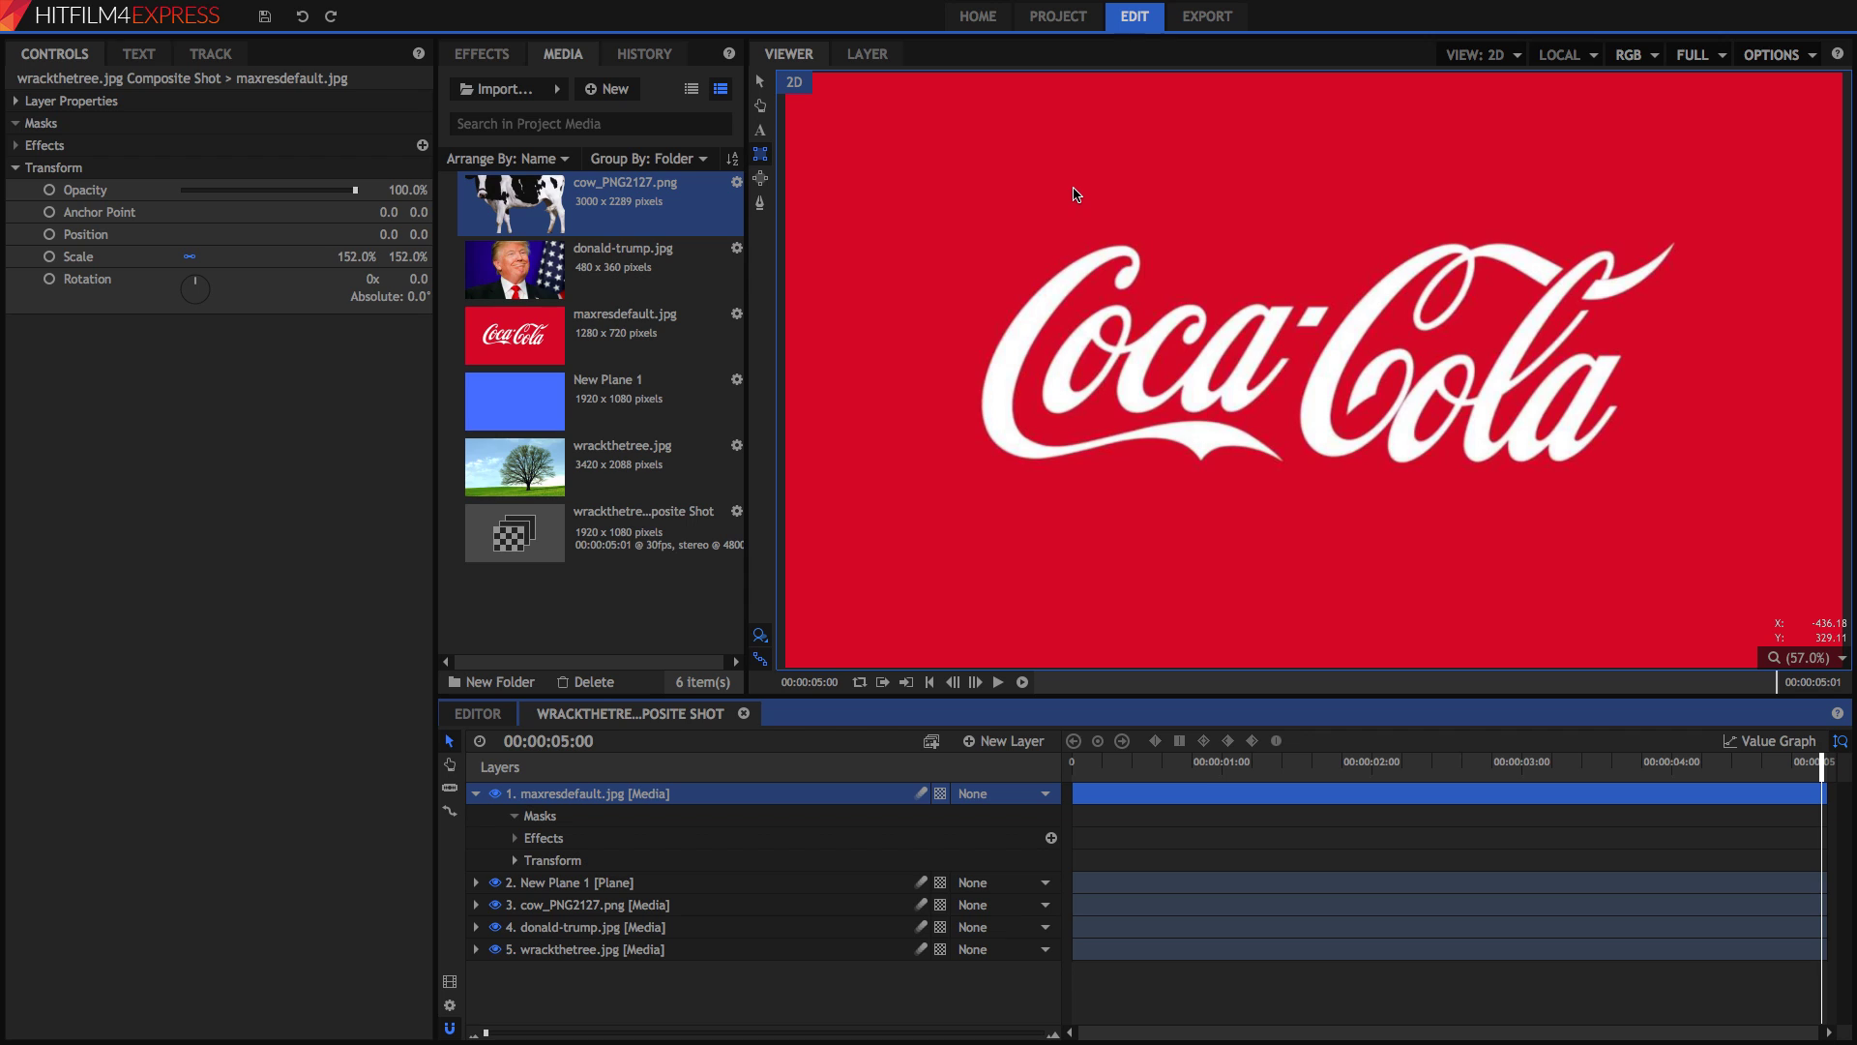
pyautogui.moveTo(945, 159)
pyautogui.mouseDown()
pyautogui.moveTo(1103, 299)
pyautogui.moveTo(1641, 630)
pyautogui.moveTo(1524, 486)
pyautogui.mouseUp()
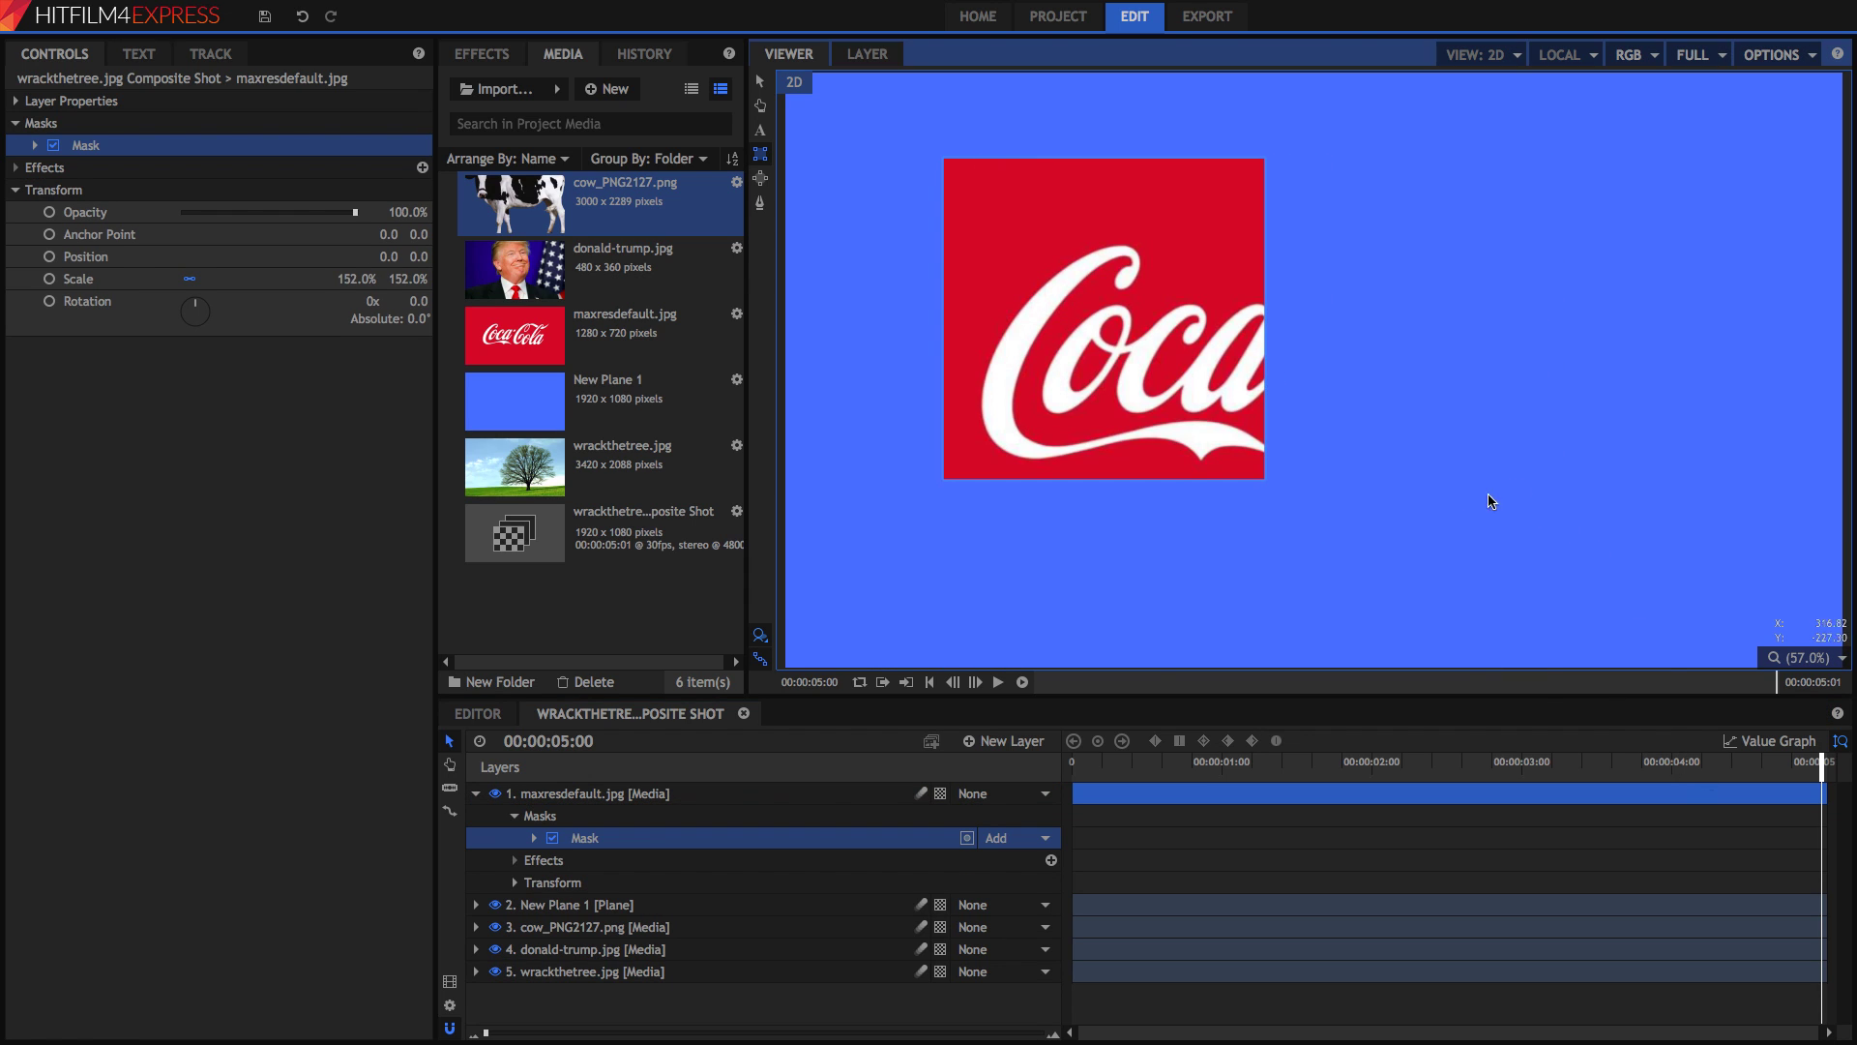
pyautogui.press('Delete')
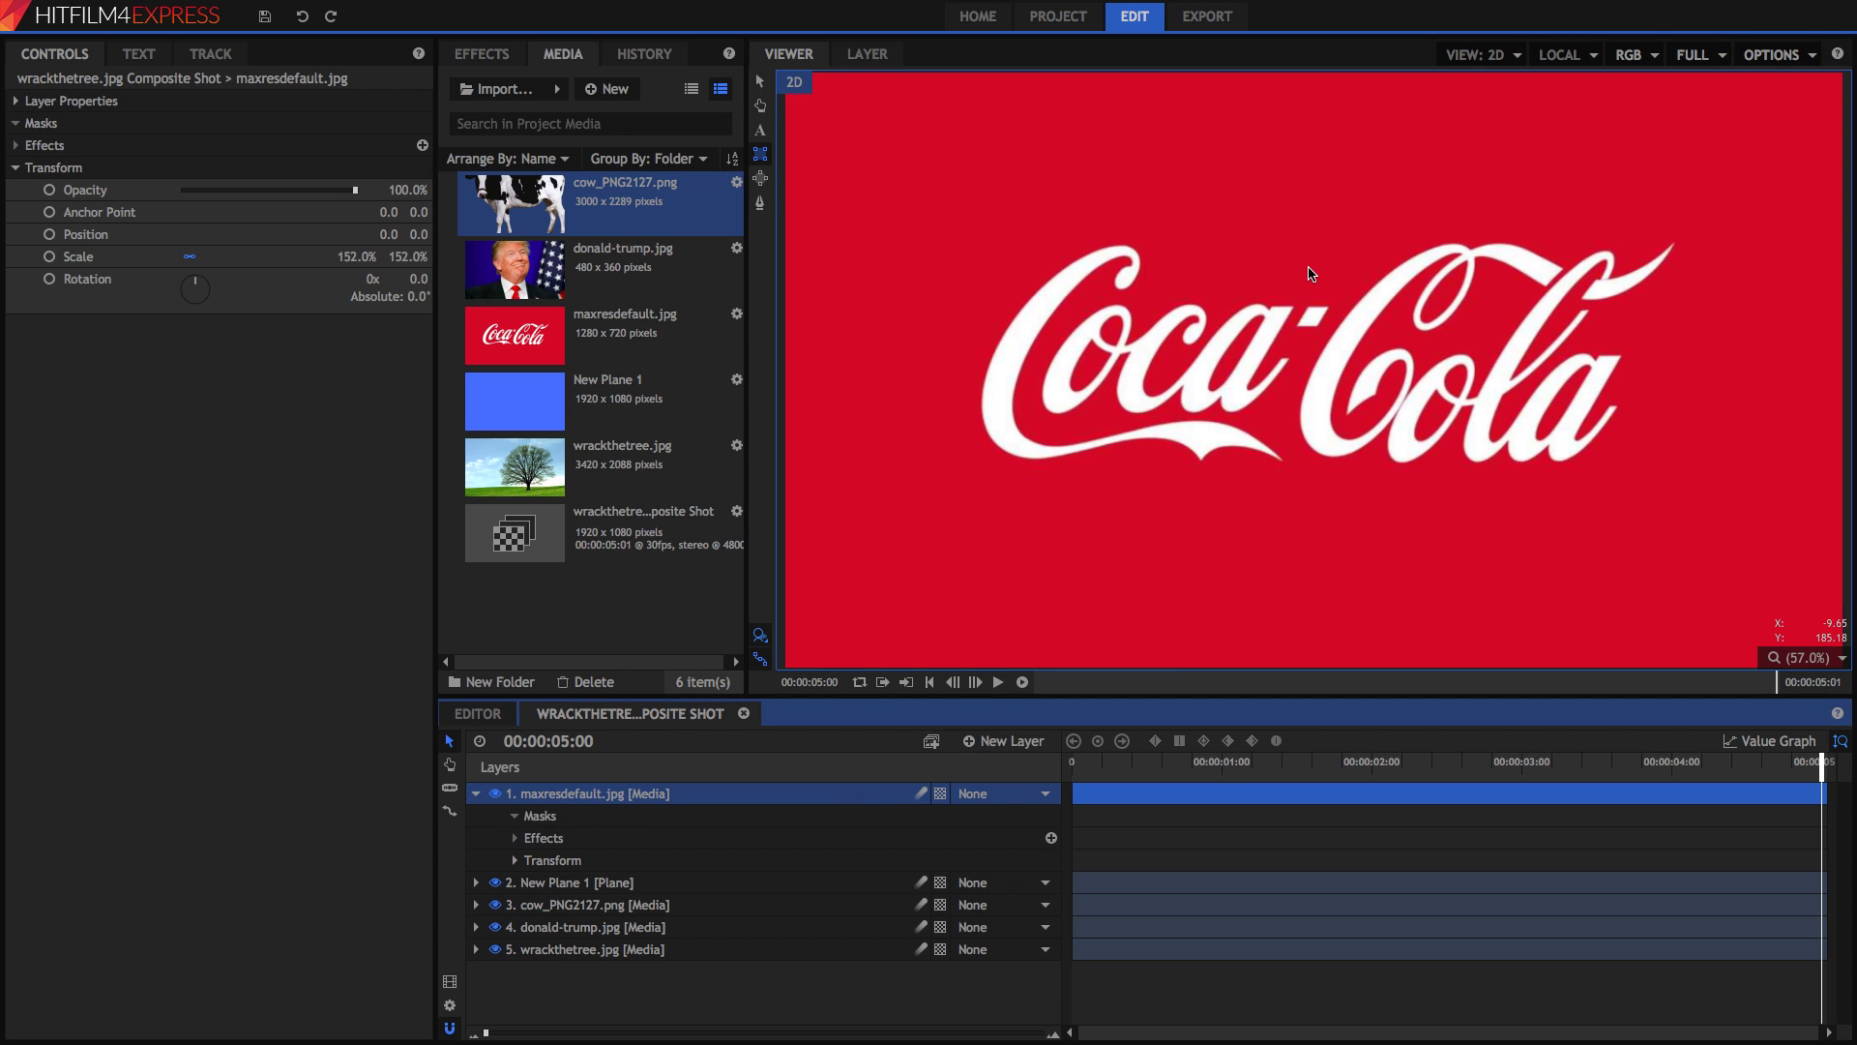
pyautogui.moveTo(1283, 374)
pyautogui.mouseDown()
pyautogui.moveTo(1335, 377)
pyautogui.moveTo(1499, 294)
pyautogui.moveTo(1296, 242)
pyautogui.moveTo(1344, 353)
pyautogui.moveTo(1499, 310)
pyautogui.moveTo(1412, 273)
pyautogui.moveTo(1376, 281)
pyautogui.moveTo(1406, 253)
pyautogui.moveTo(1853, 166)
pyautogui.moveTo(1487, 334)
pyautogui.moveTo(1644, 251)
pyautogui.mouseUp()
pyautogui.hotkey('ctrl', 'z')
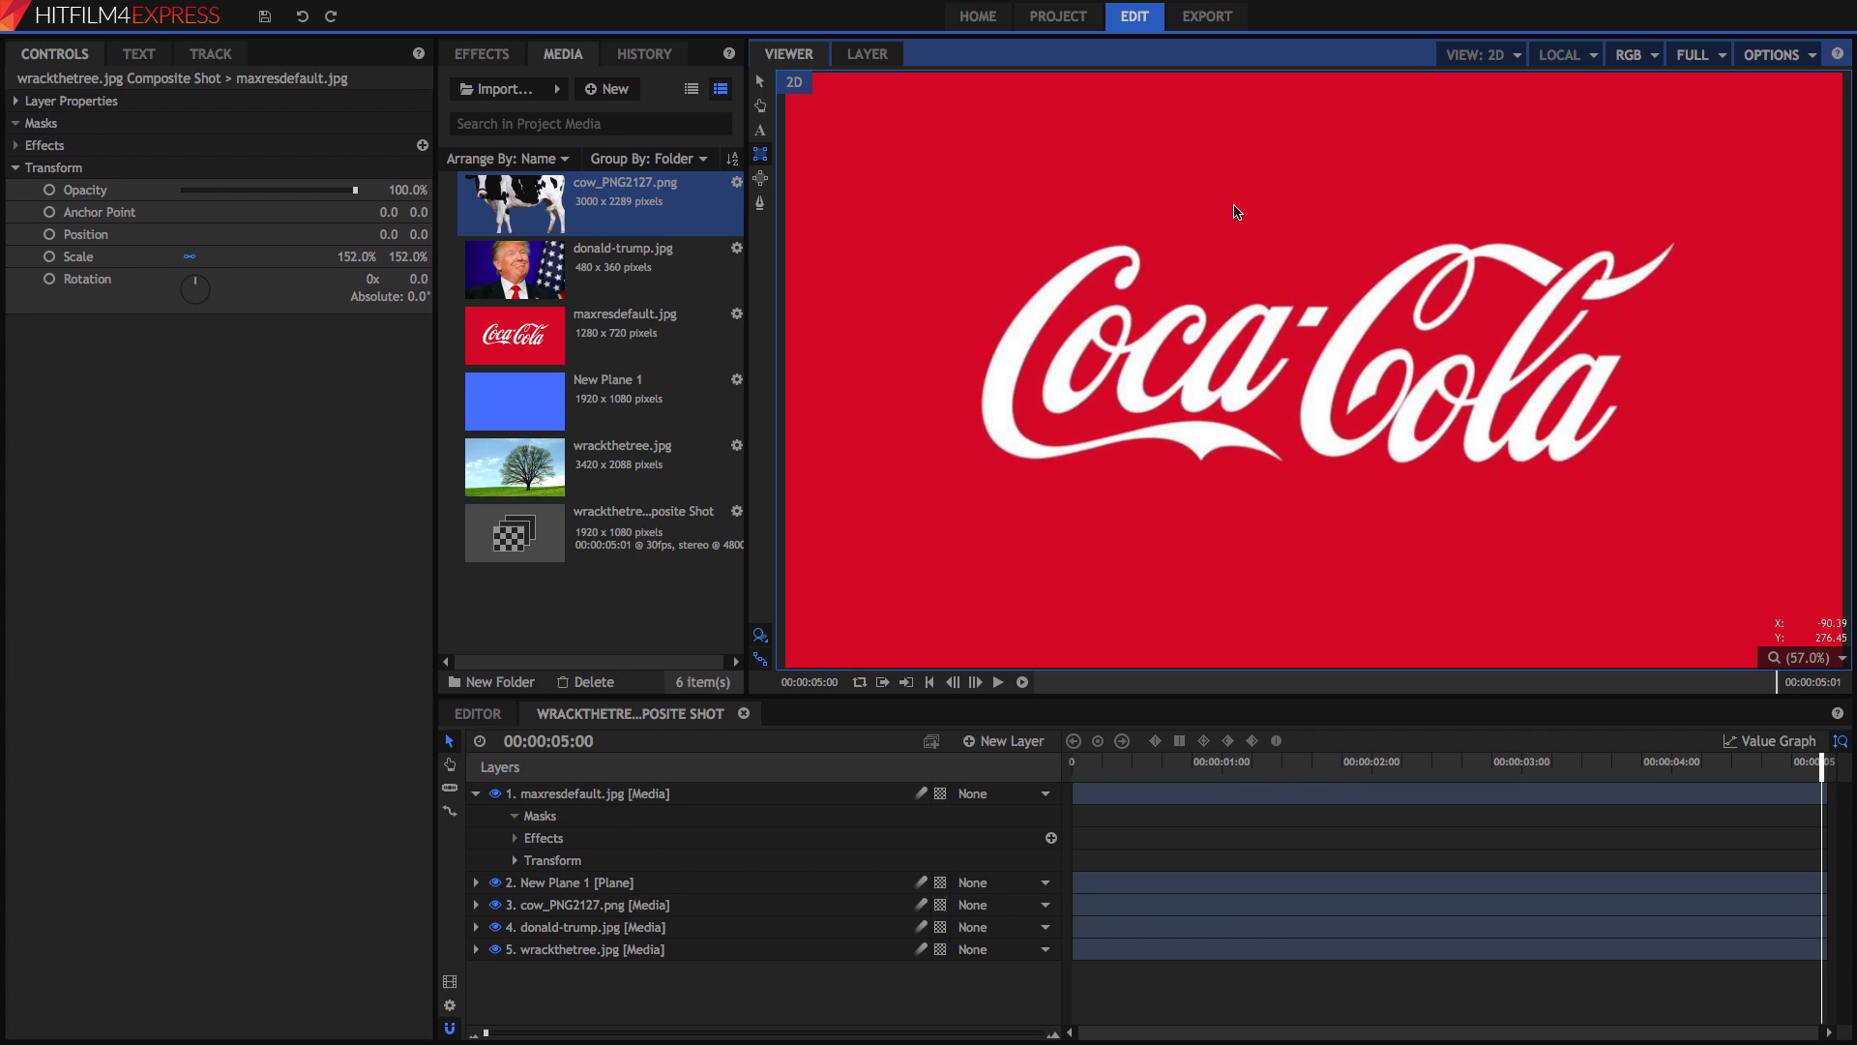
# - Try elliptical and circular masks across the Coca-Cola logo, deleting each one
pyautogui.click(763, 180)
pyautogui.click(764, 793)
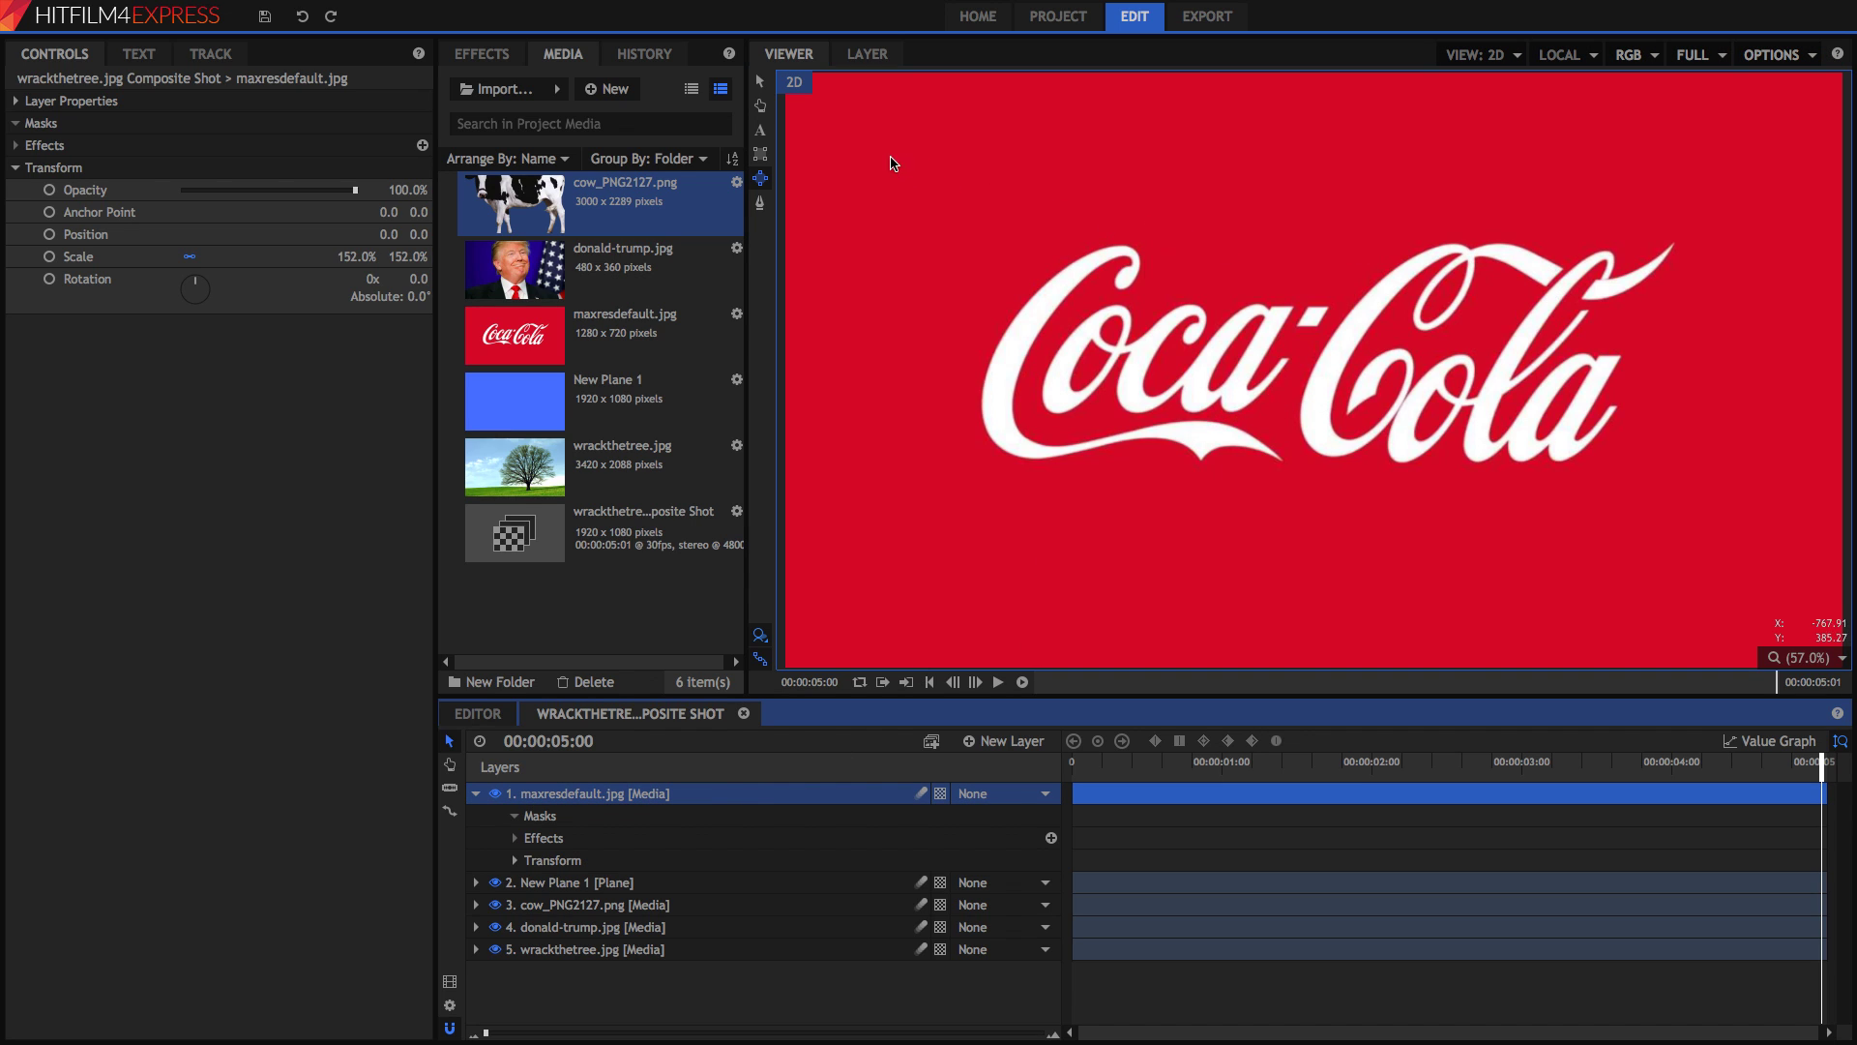
pyautogui.moveTo(837, 150); pyautogui.dragTo(1817, 573)
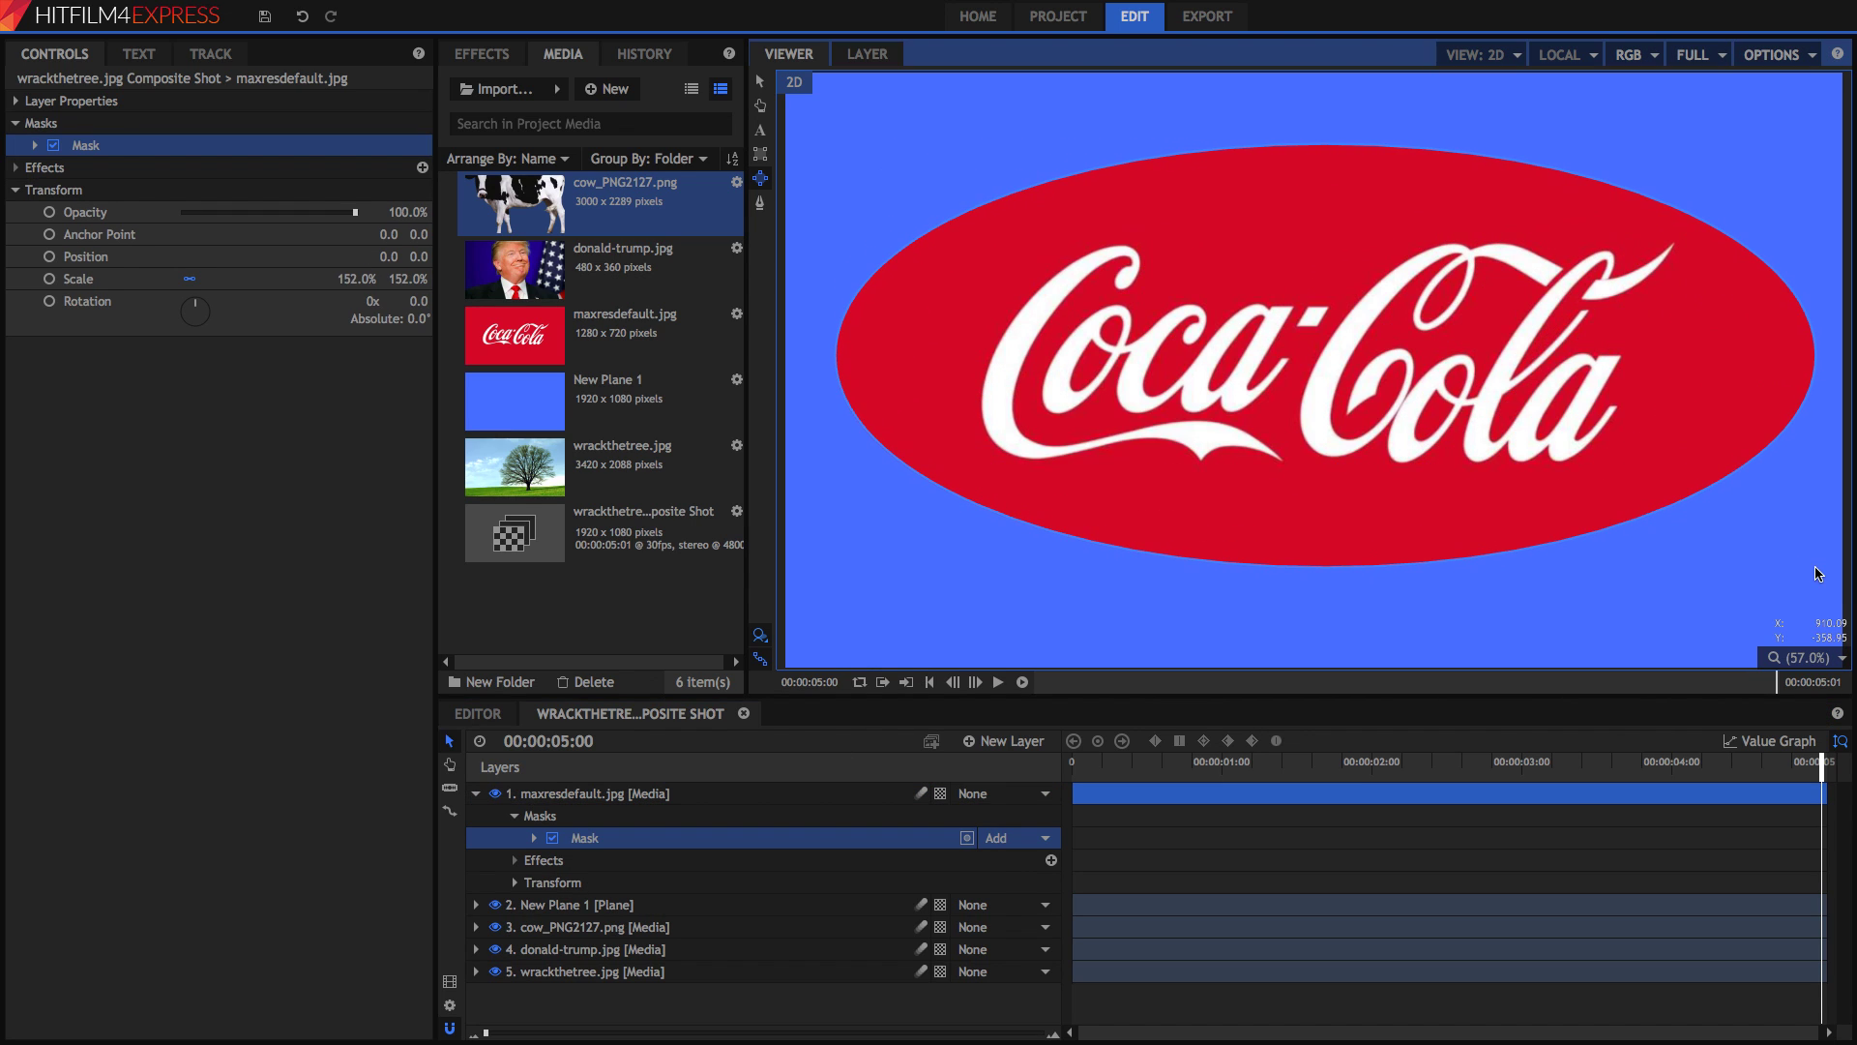
pyautogui.press('Delete')
pyautogui.click(767, 795)
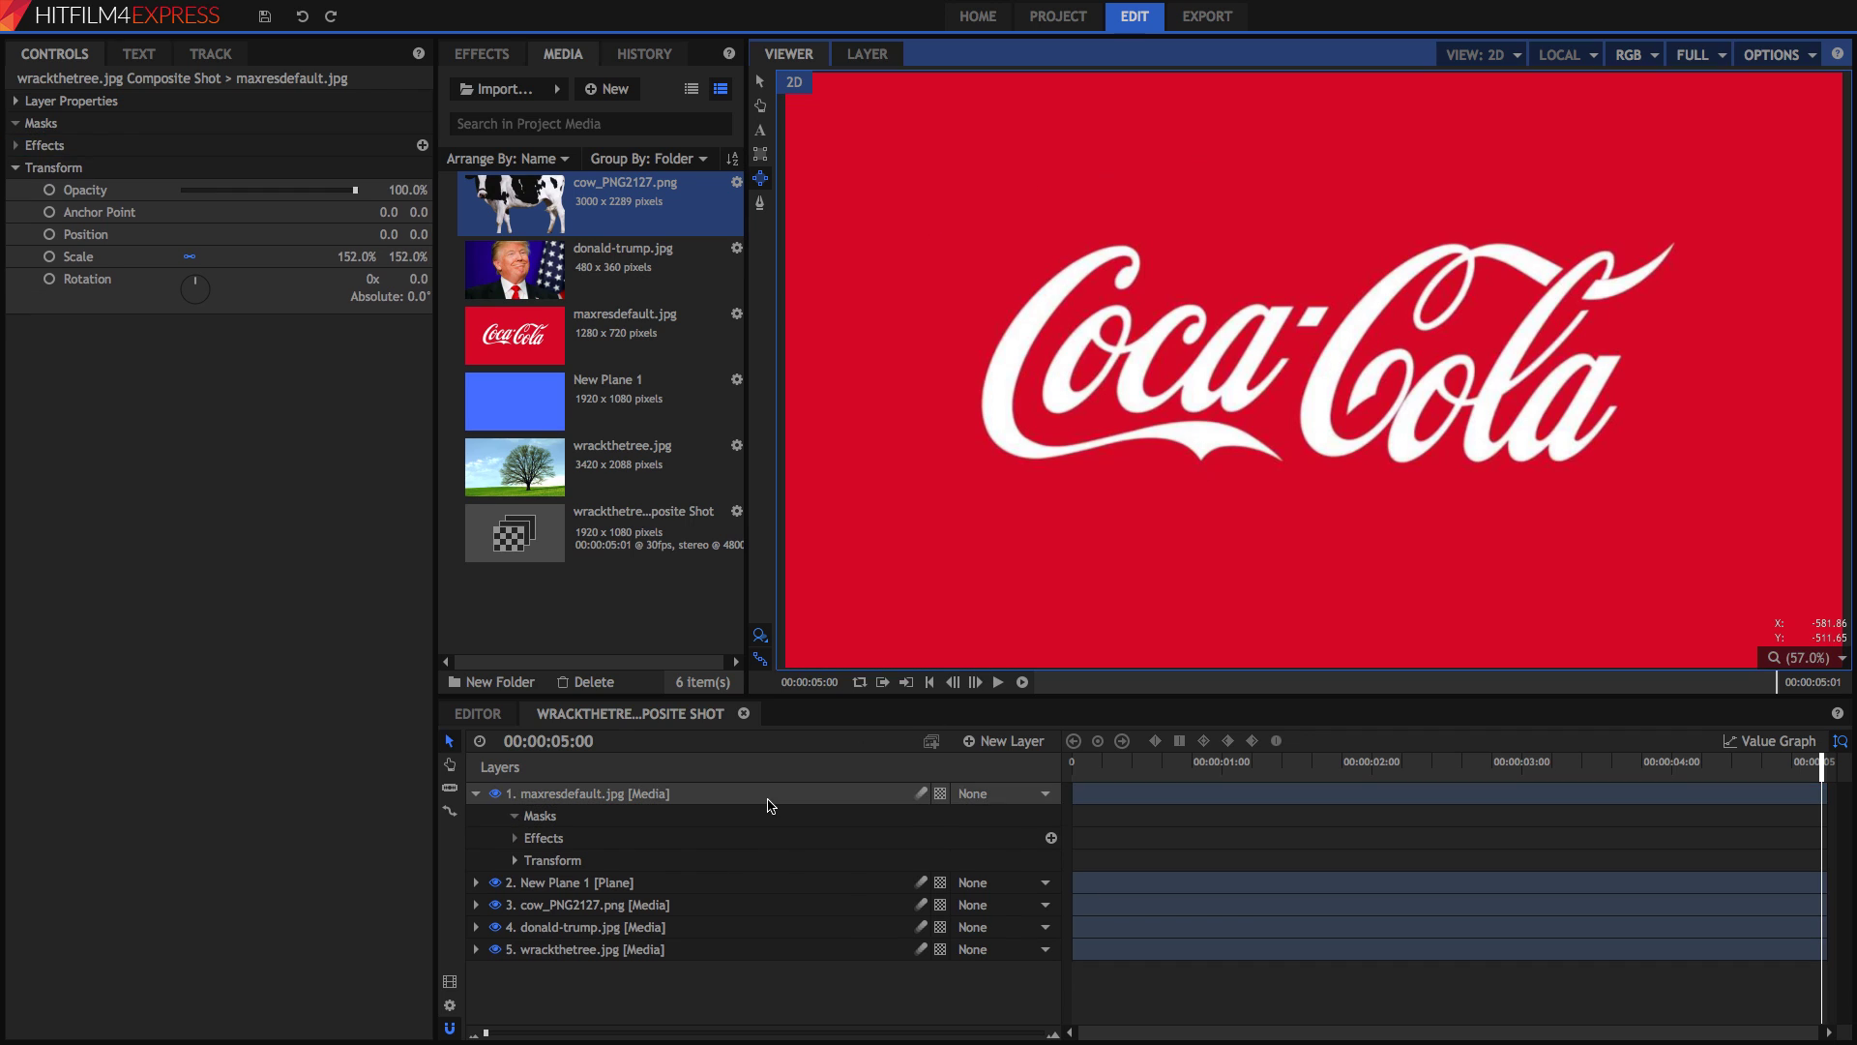
pyautogui.moveTo(1289, 368); pyautogui.dragTo(1766, 134)
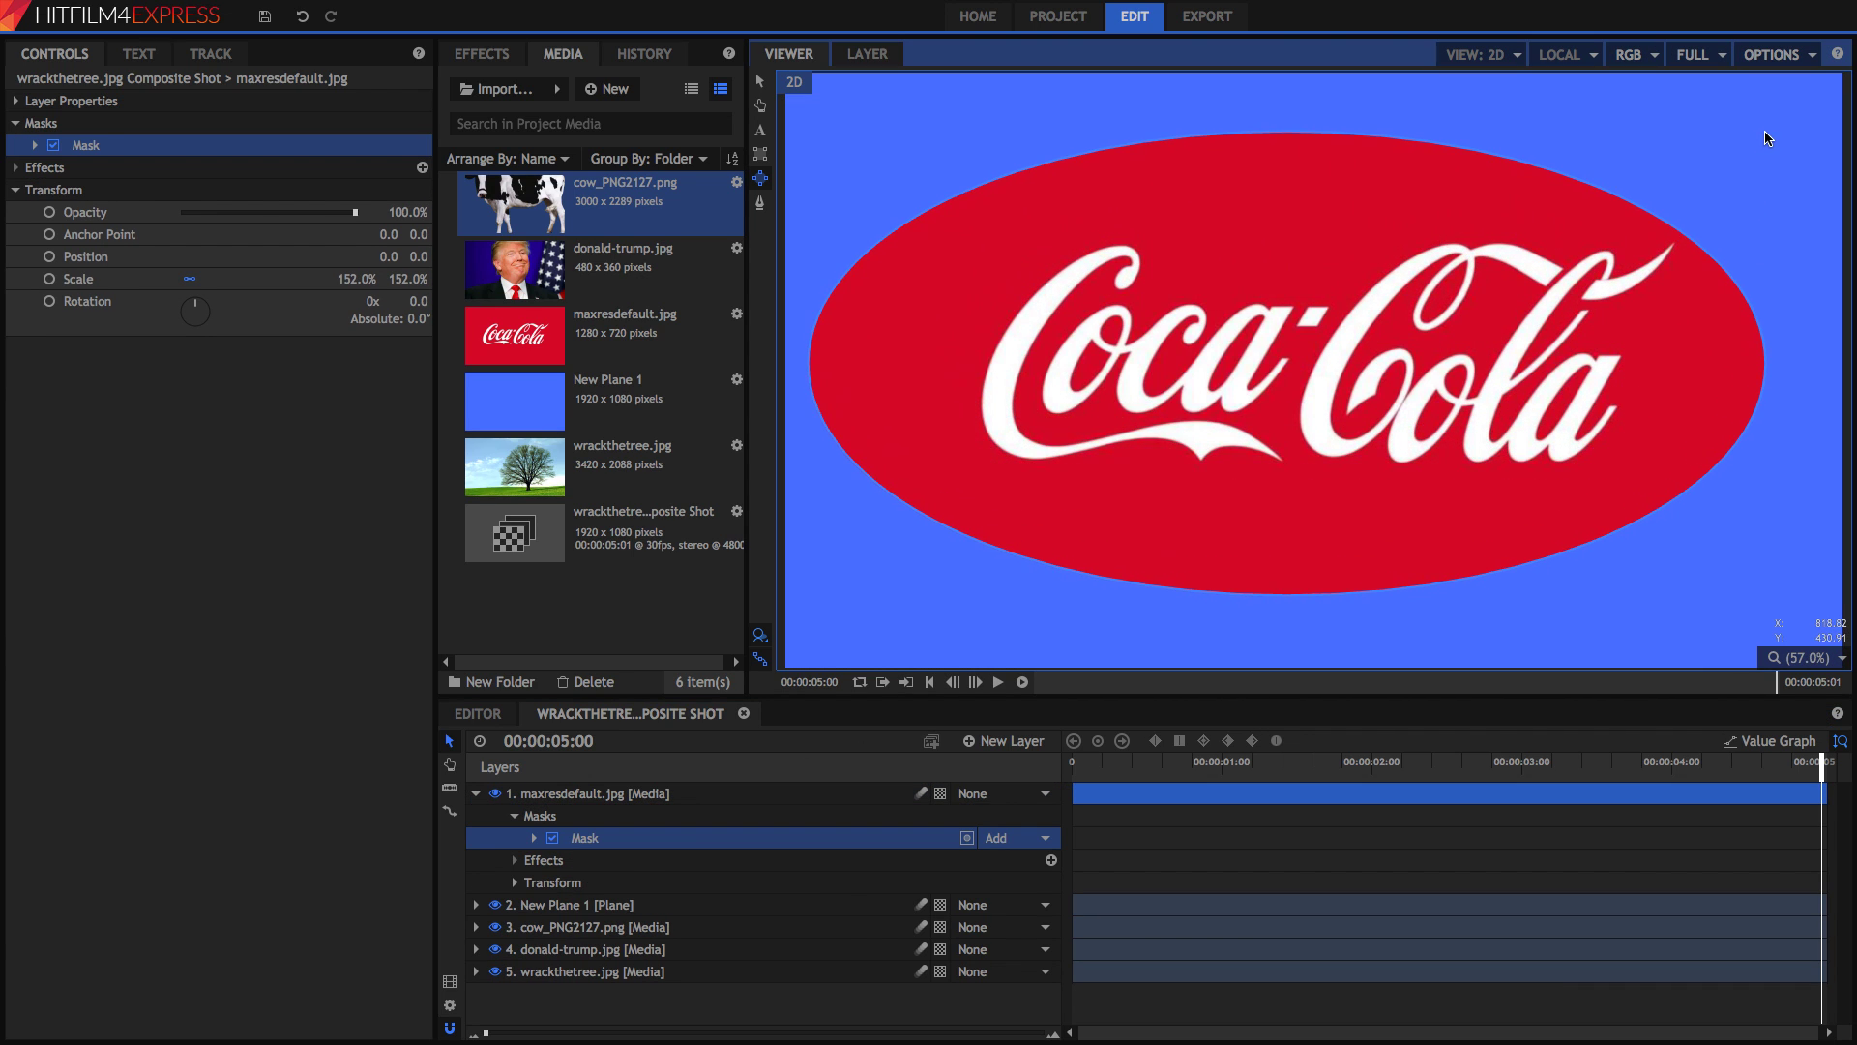
pyautogui.press('Delete')
pyautogui.moveTo(1315, 396); pyautogui.dragTo(1854, 145)
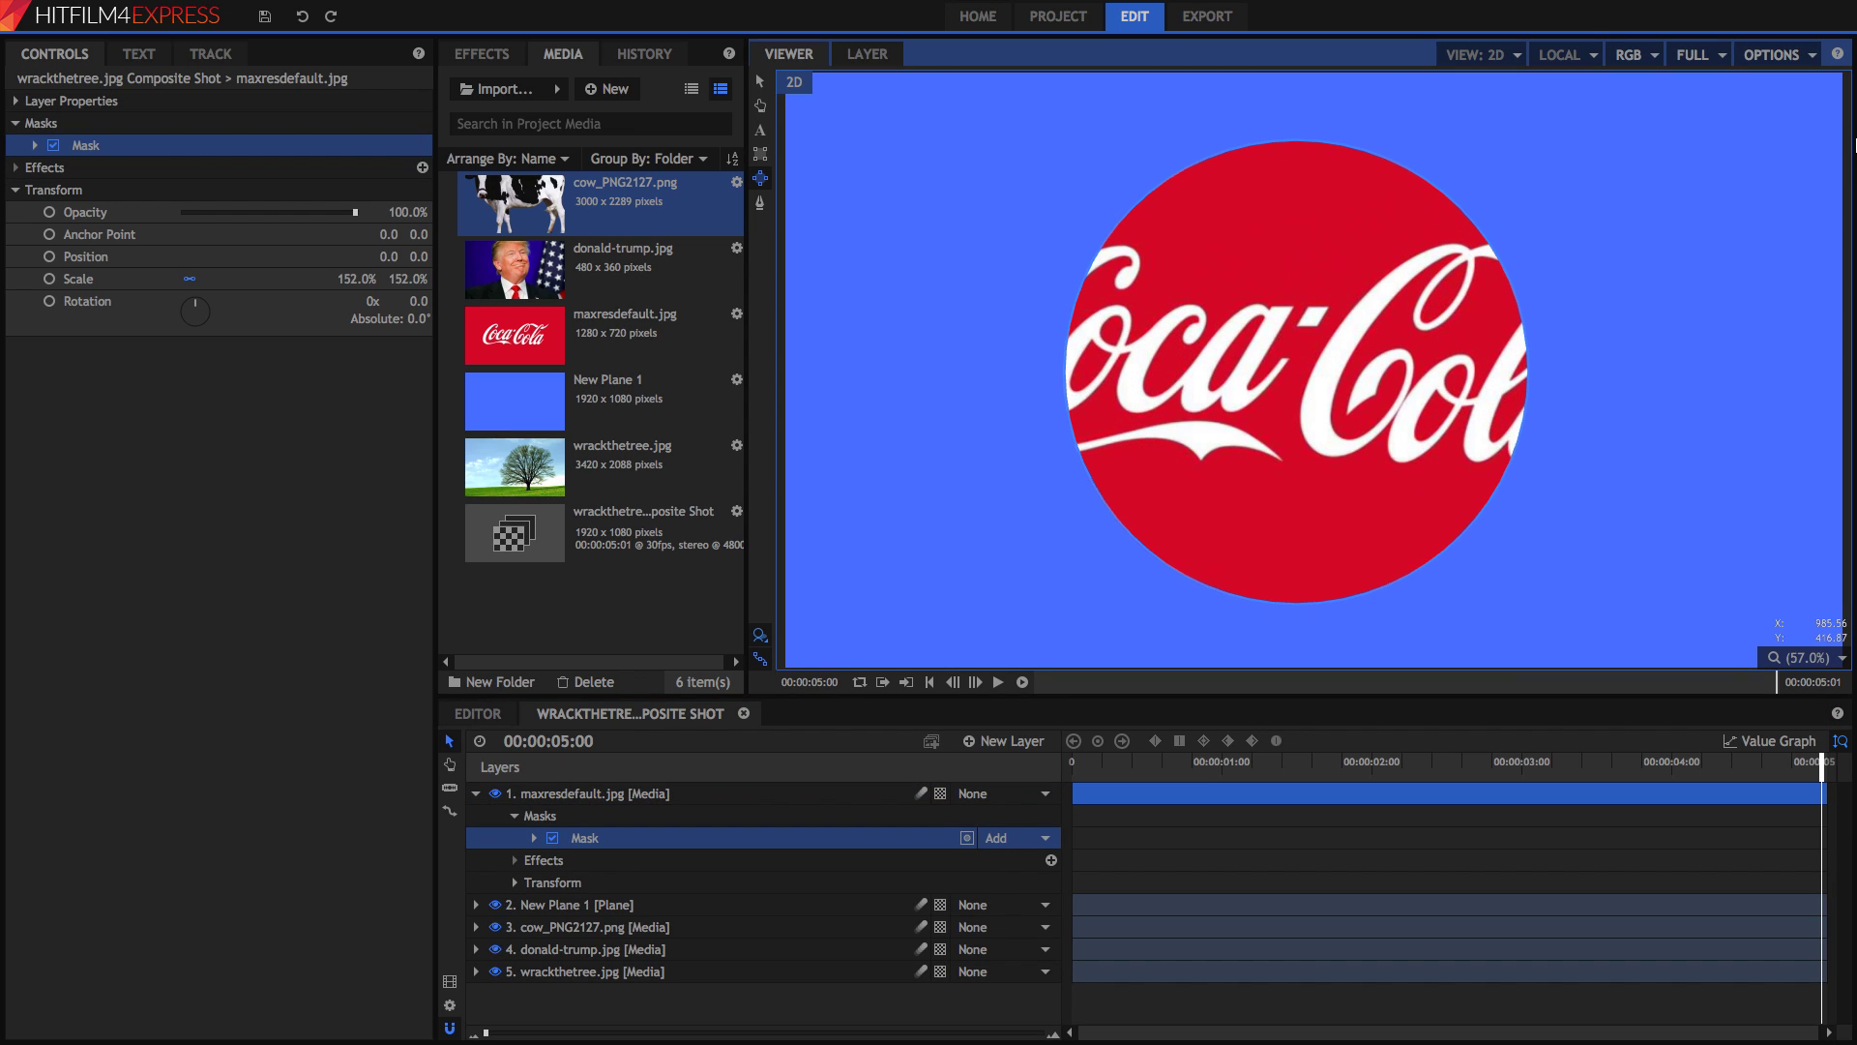
pyautogui.press('Delete')
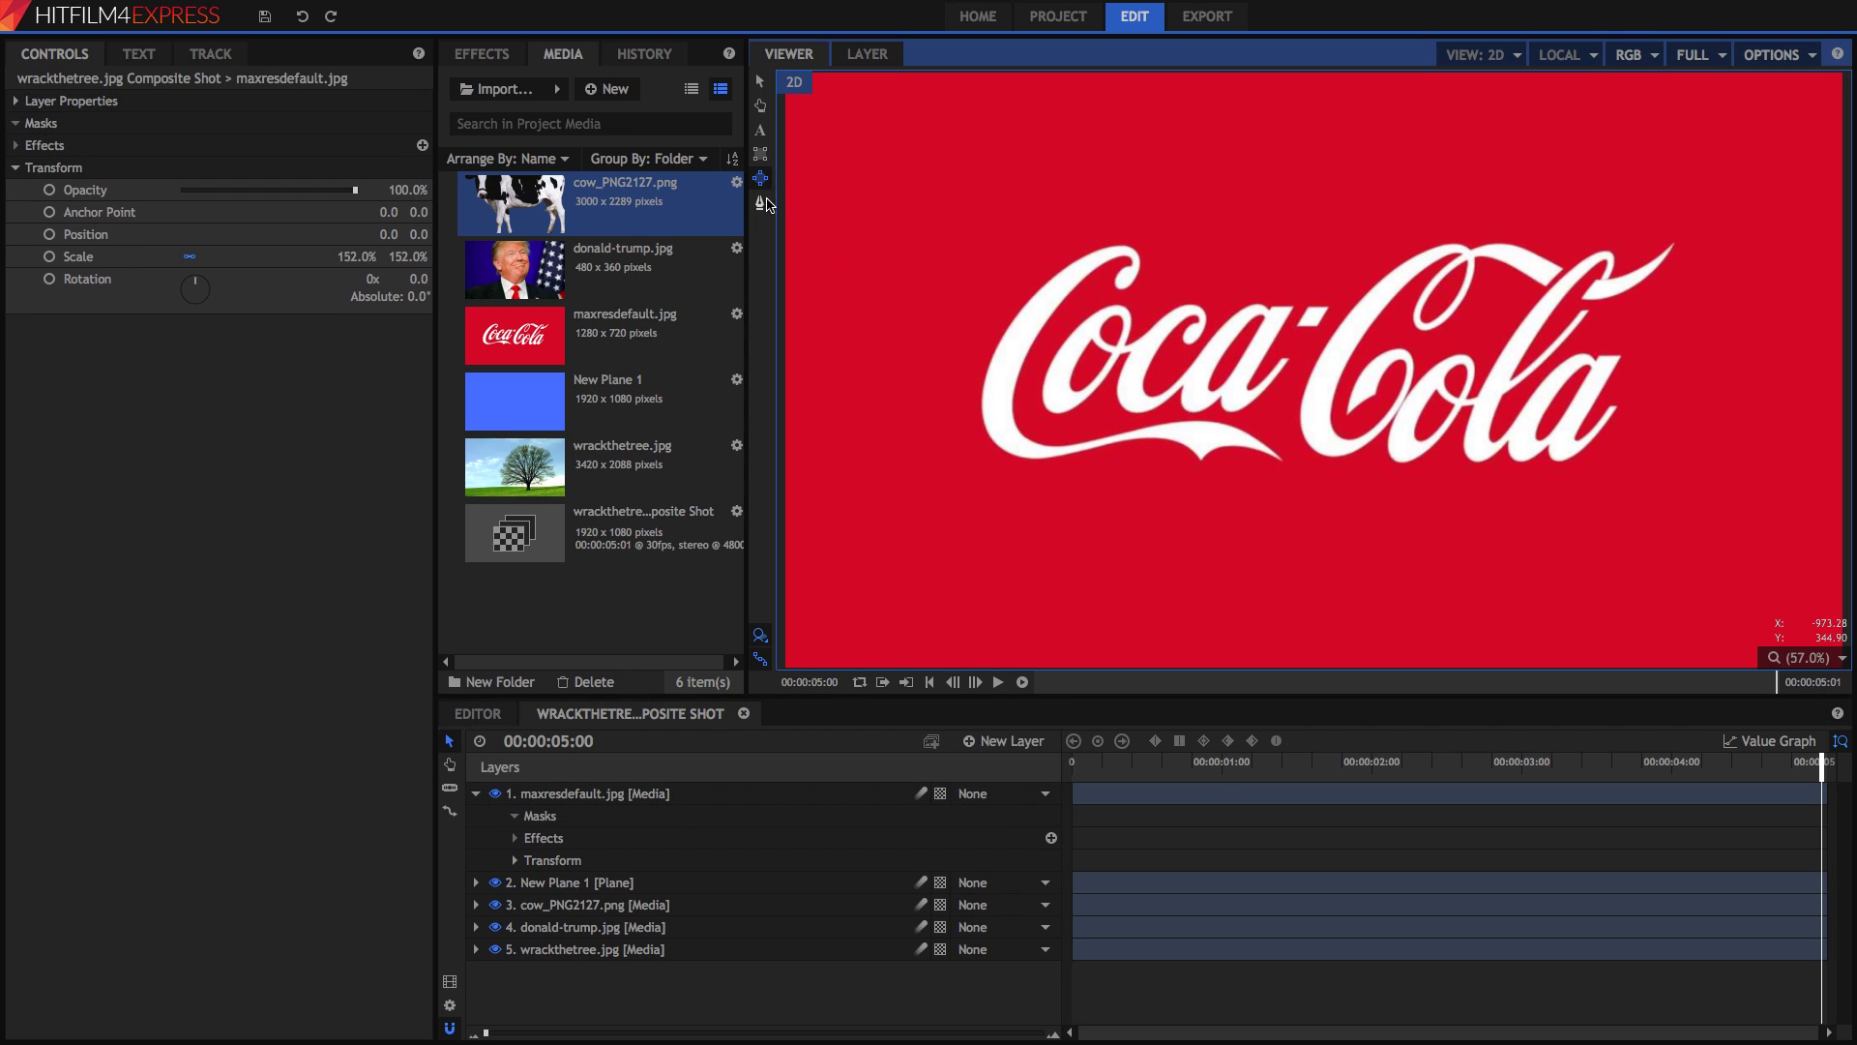
# - Start a freehand mask below the logo, tracing points along the bottom and right side
pyautogui.click(761, 203)
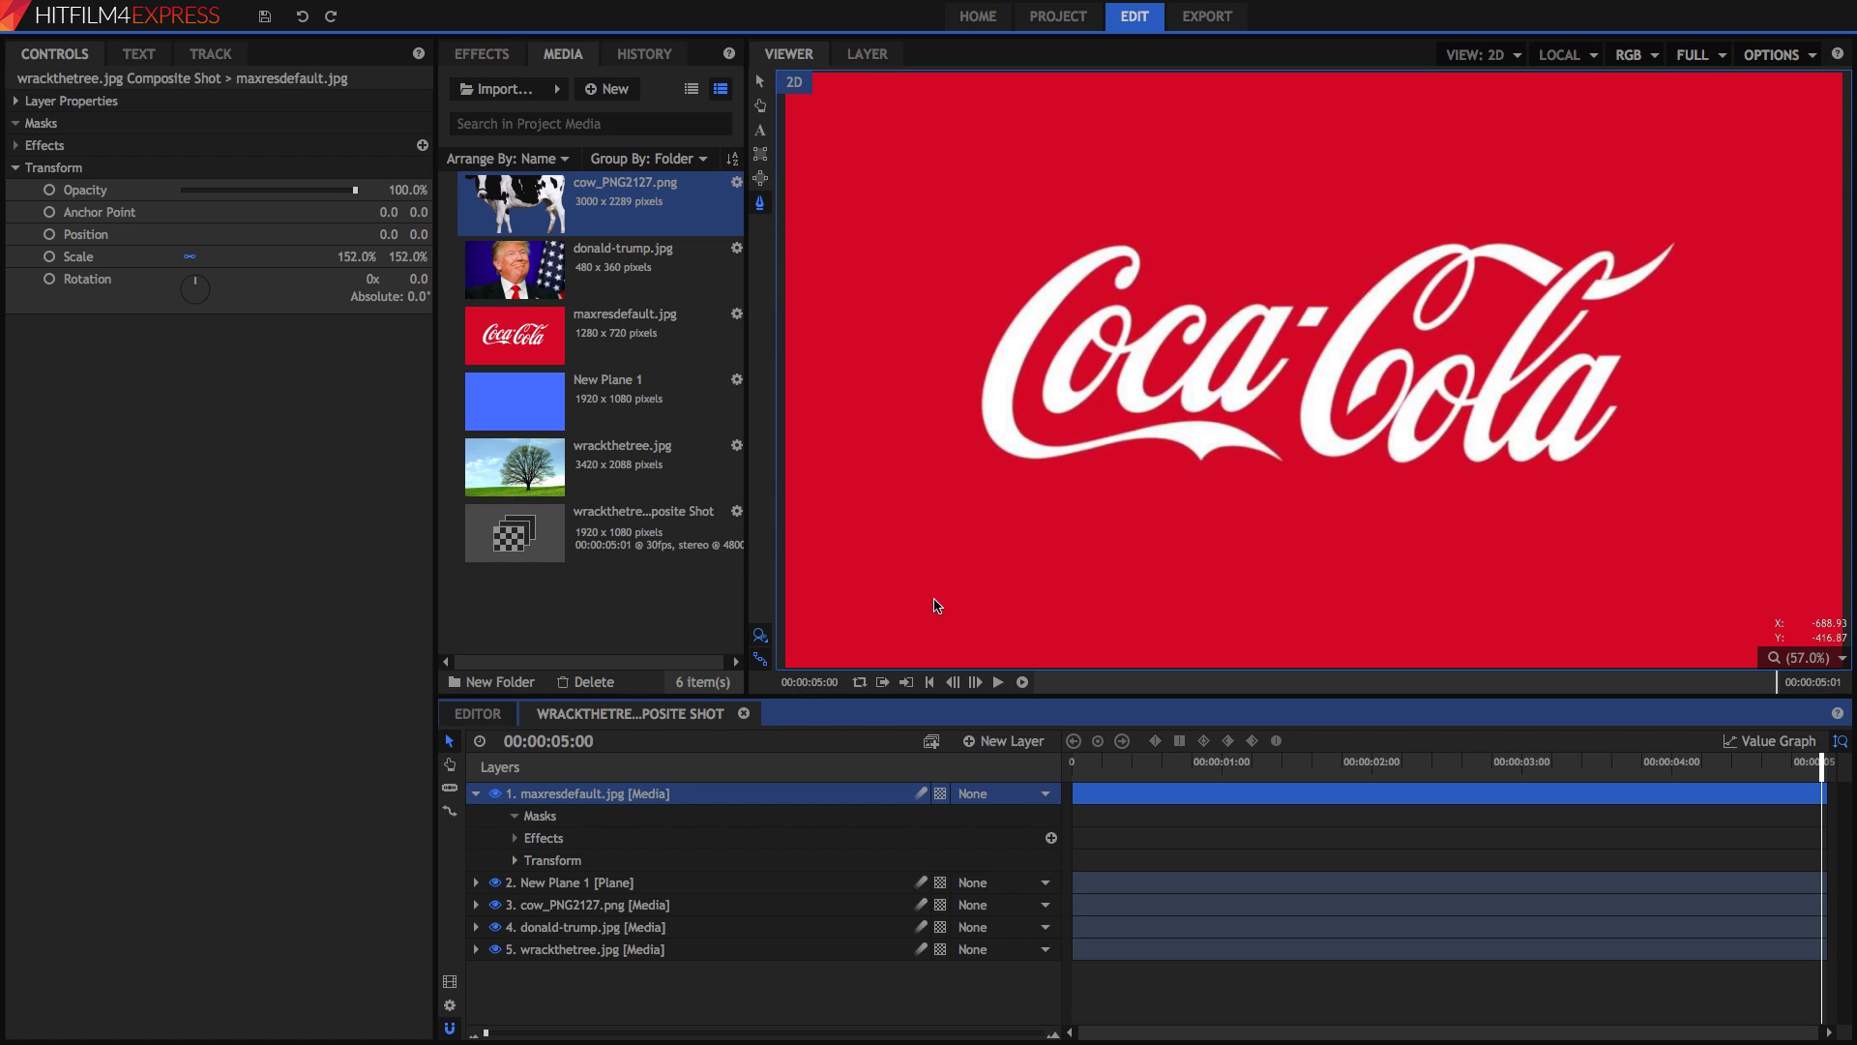
pyautogui.click(928, 550)
pyautogui.click(1091, 512)
pyautogui.click(1150, 612)
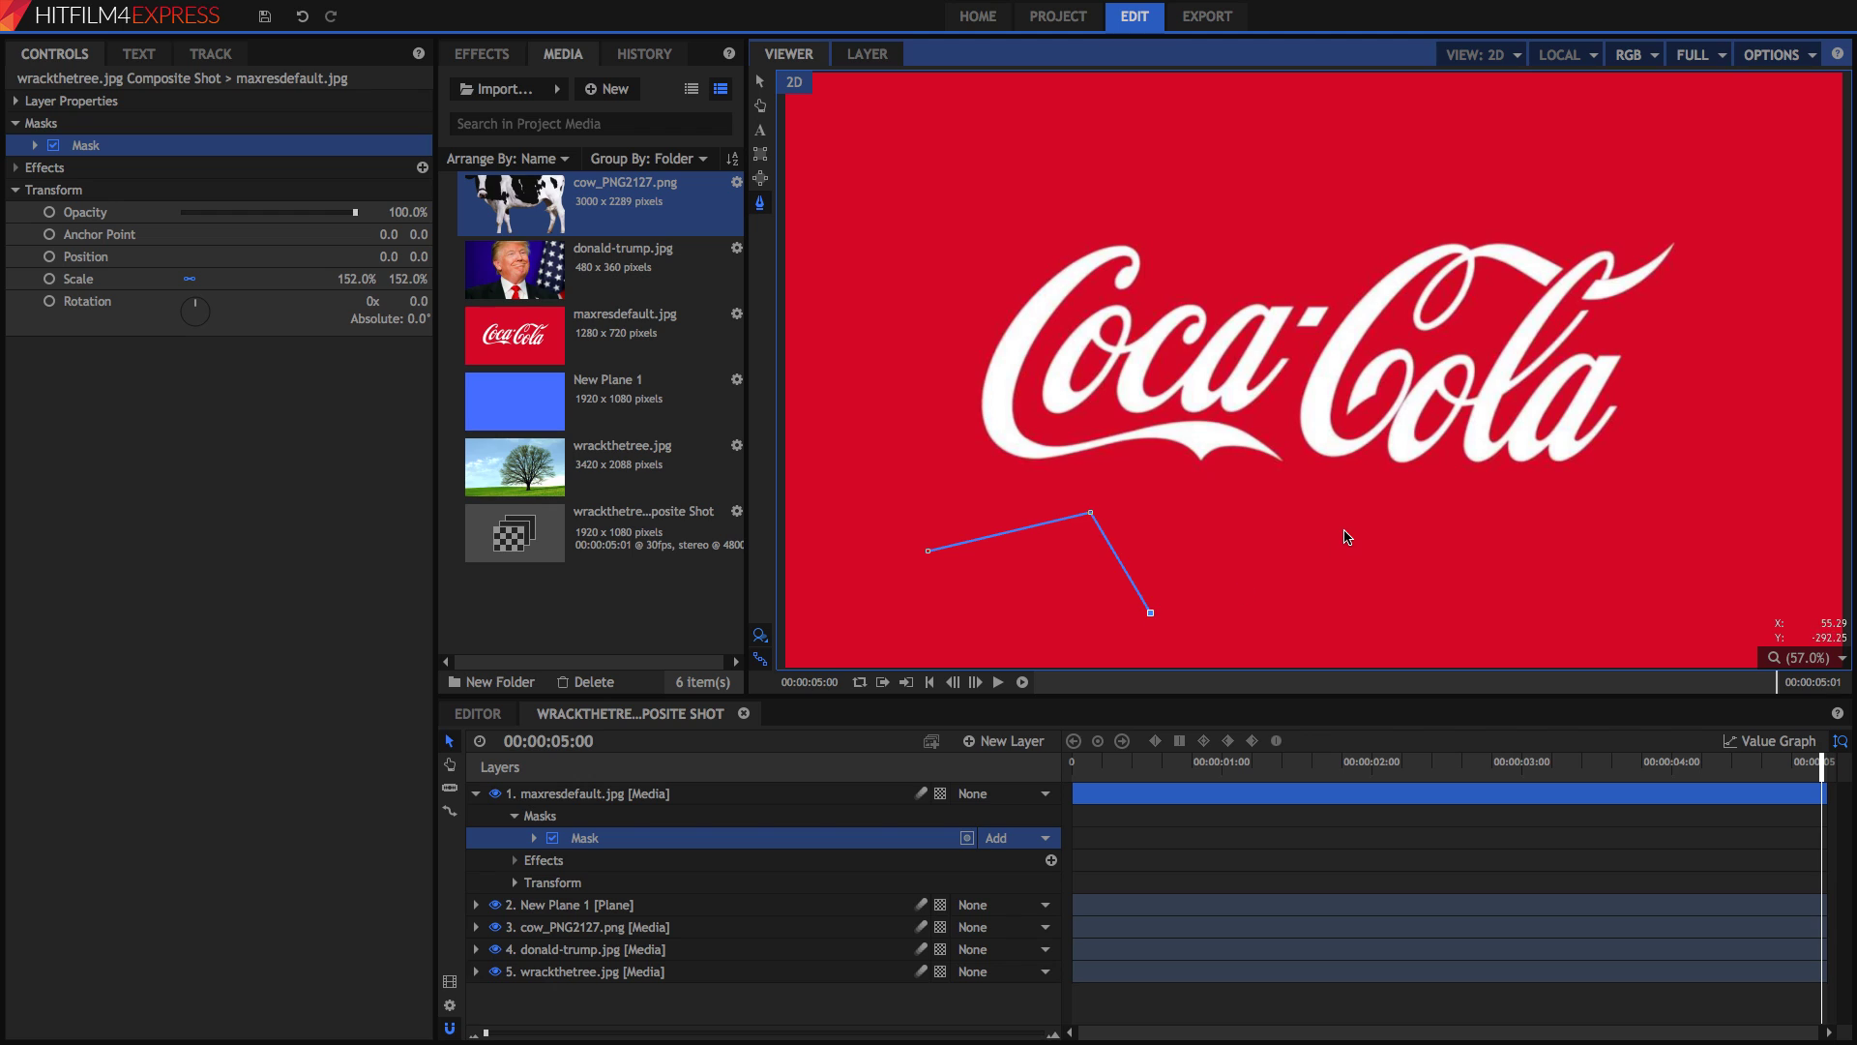
pyautogui.click(1344, 531)
pyautogui.click(1468, 578)
pyautogui.click(1578, 502)
pyautogui.click(1671, 315)
pyautogui.click(1750, 188)
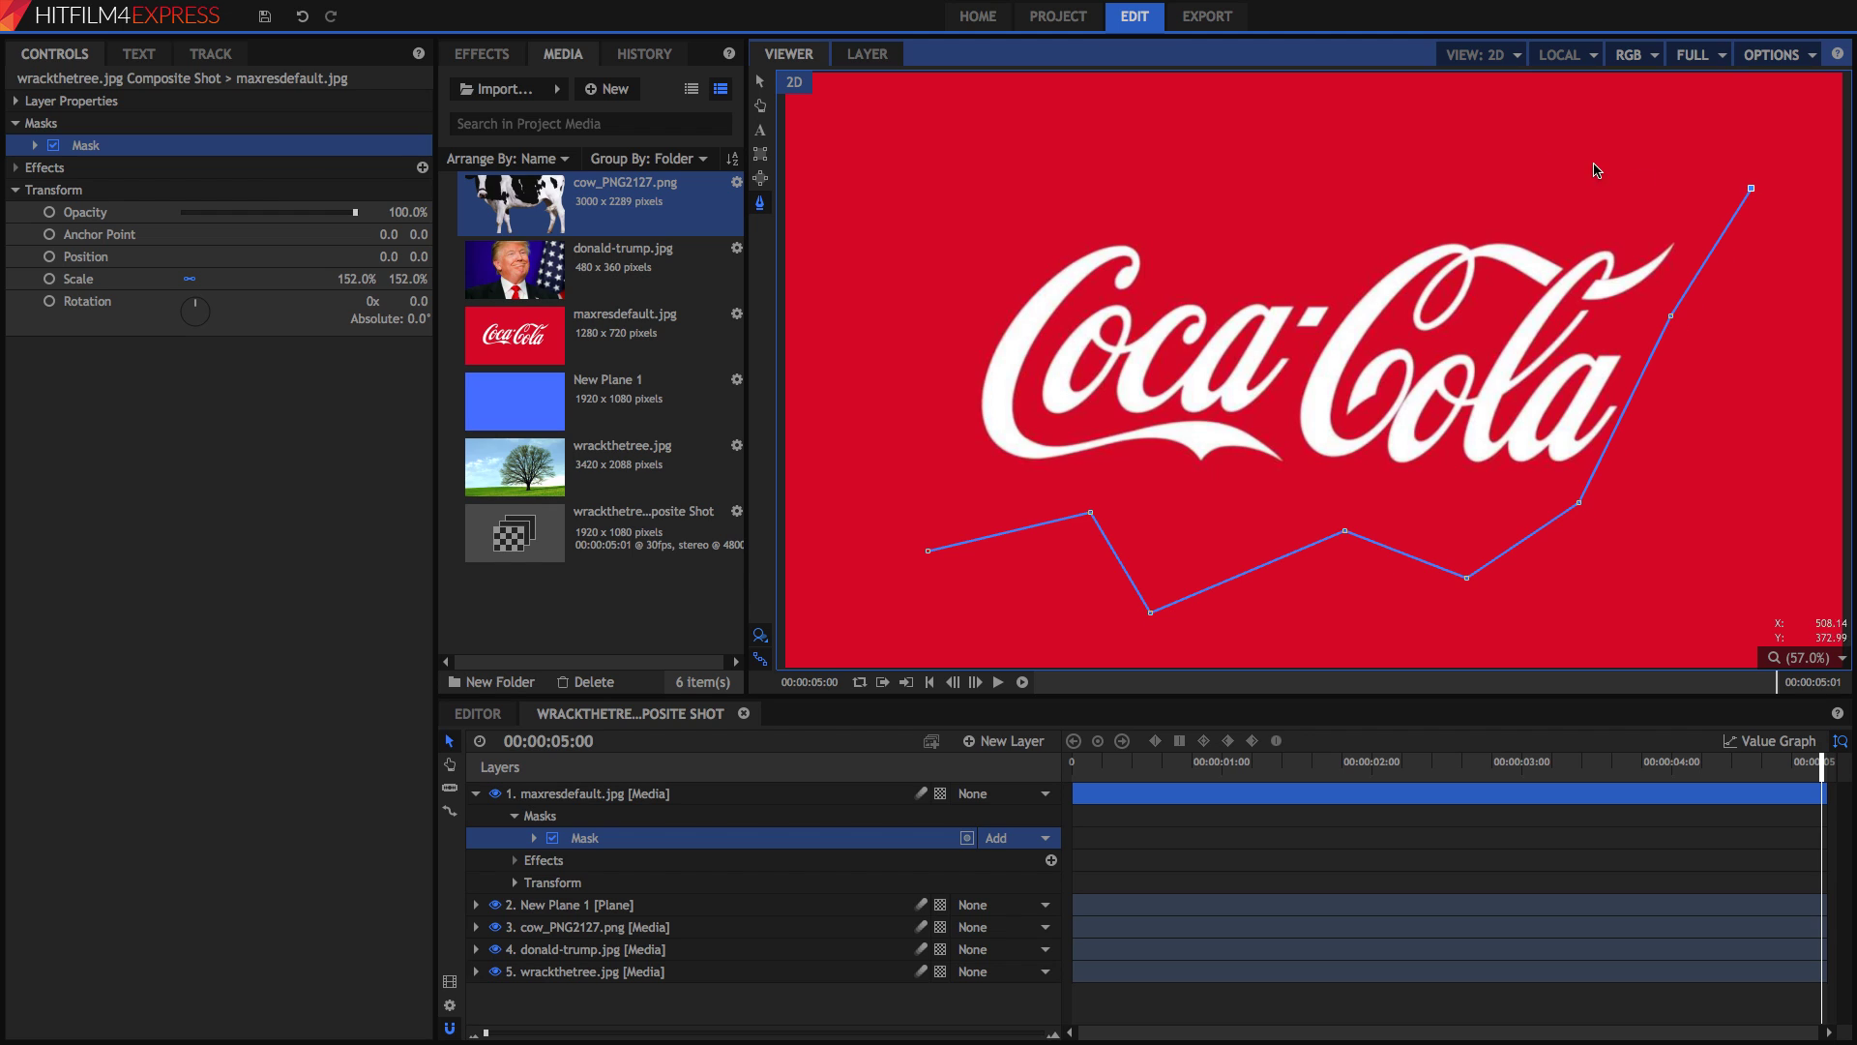
pyautogui.click(1461, 146)
pyautogui.click(1424, 235)
# - Continue the jagged mask across the top and down the left, then close it at the first point
pyautogui.click(1150, 119)
pyautogui.click(1126, 219)
pyautogui.click(831, 217)
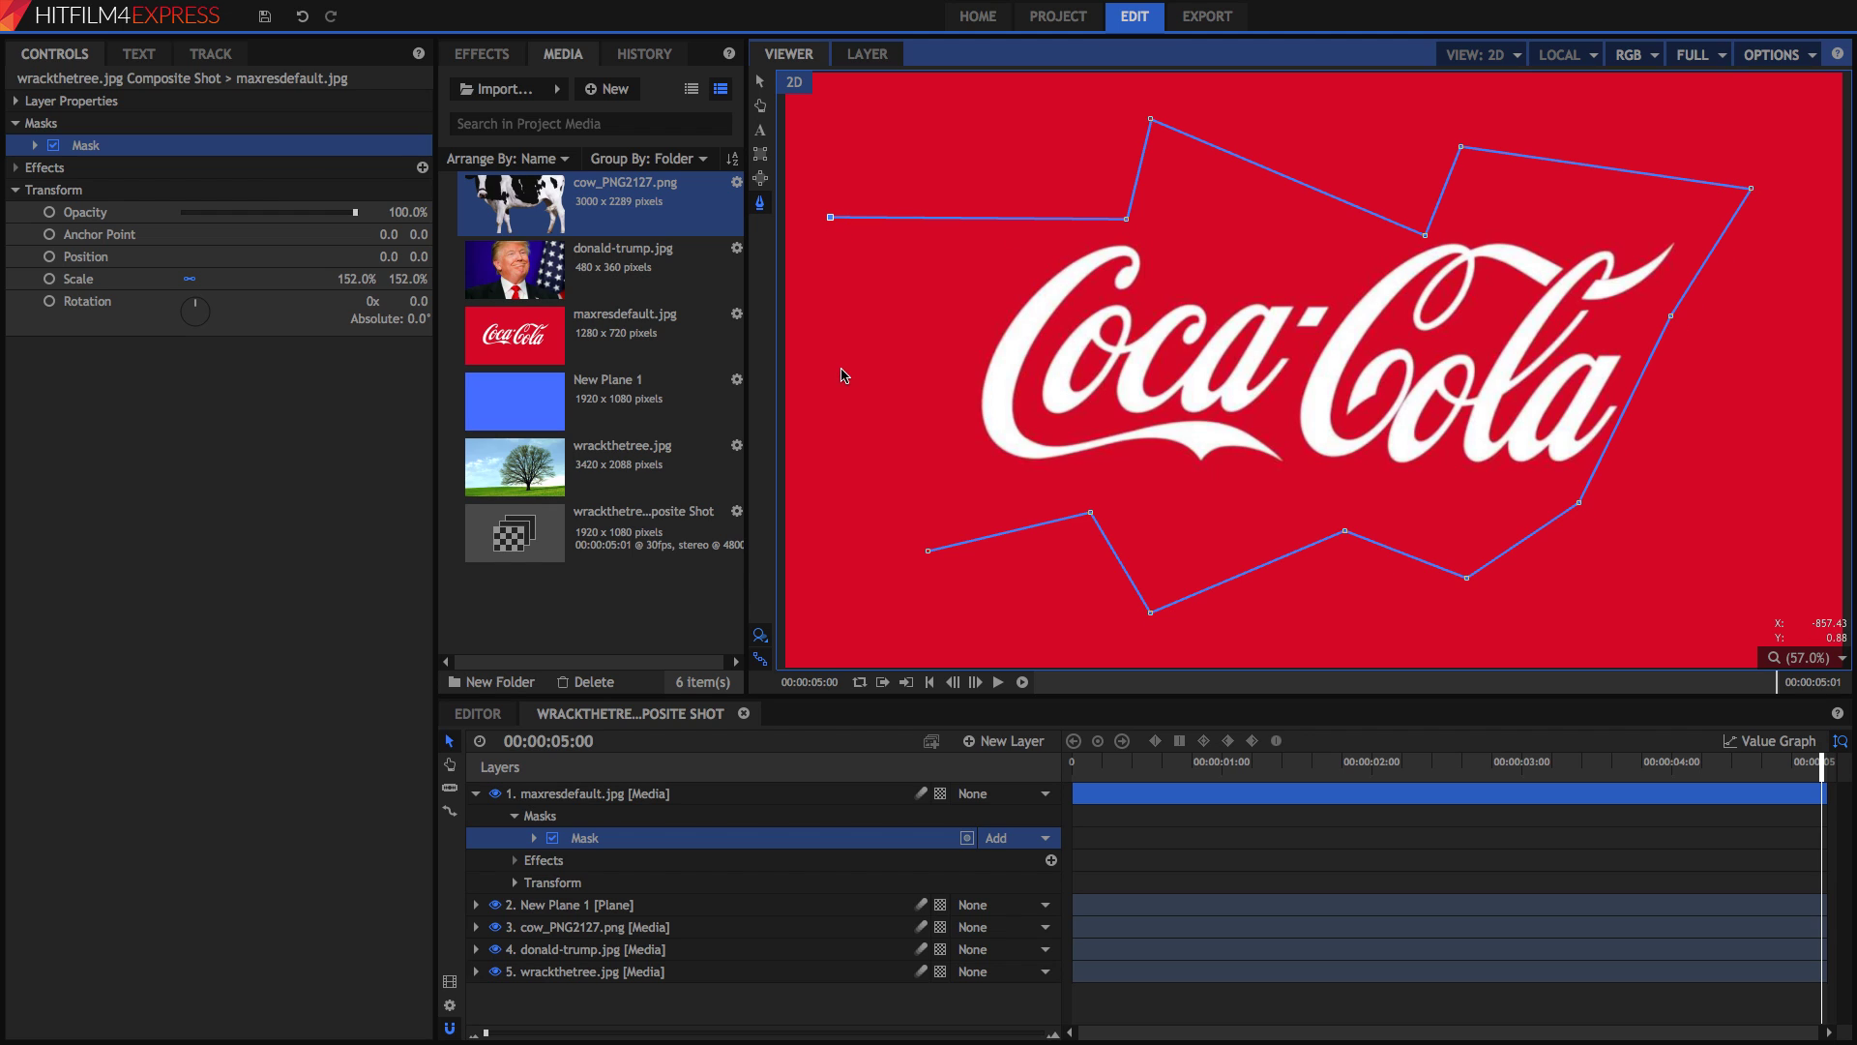
pyautogui.click(842, 369)
pyautogui.click(957, 362)
pyautogui.click(910, 528)
pyautogui.click(1344, 297)
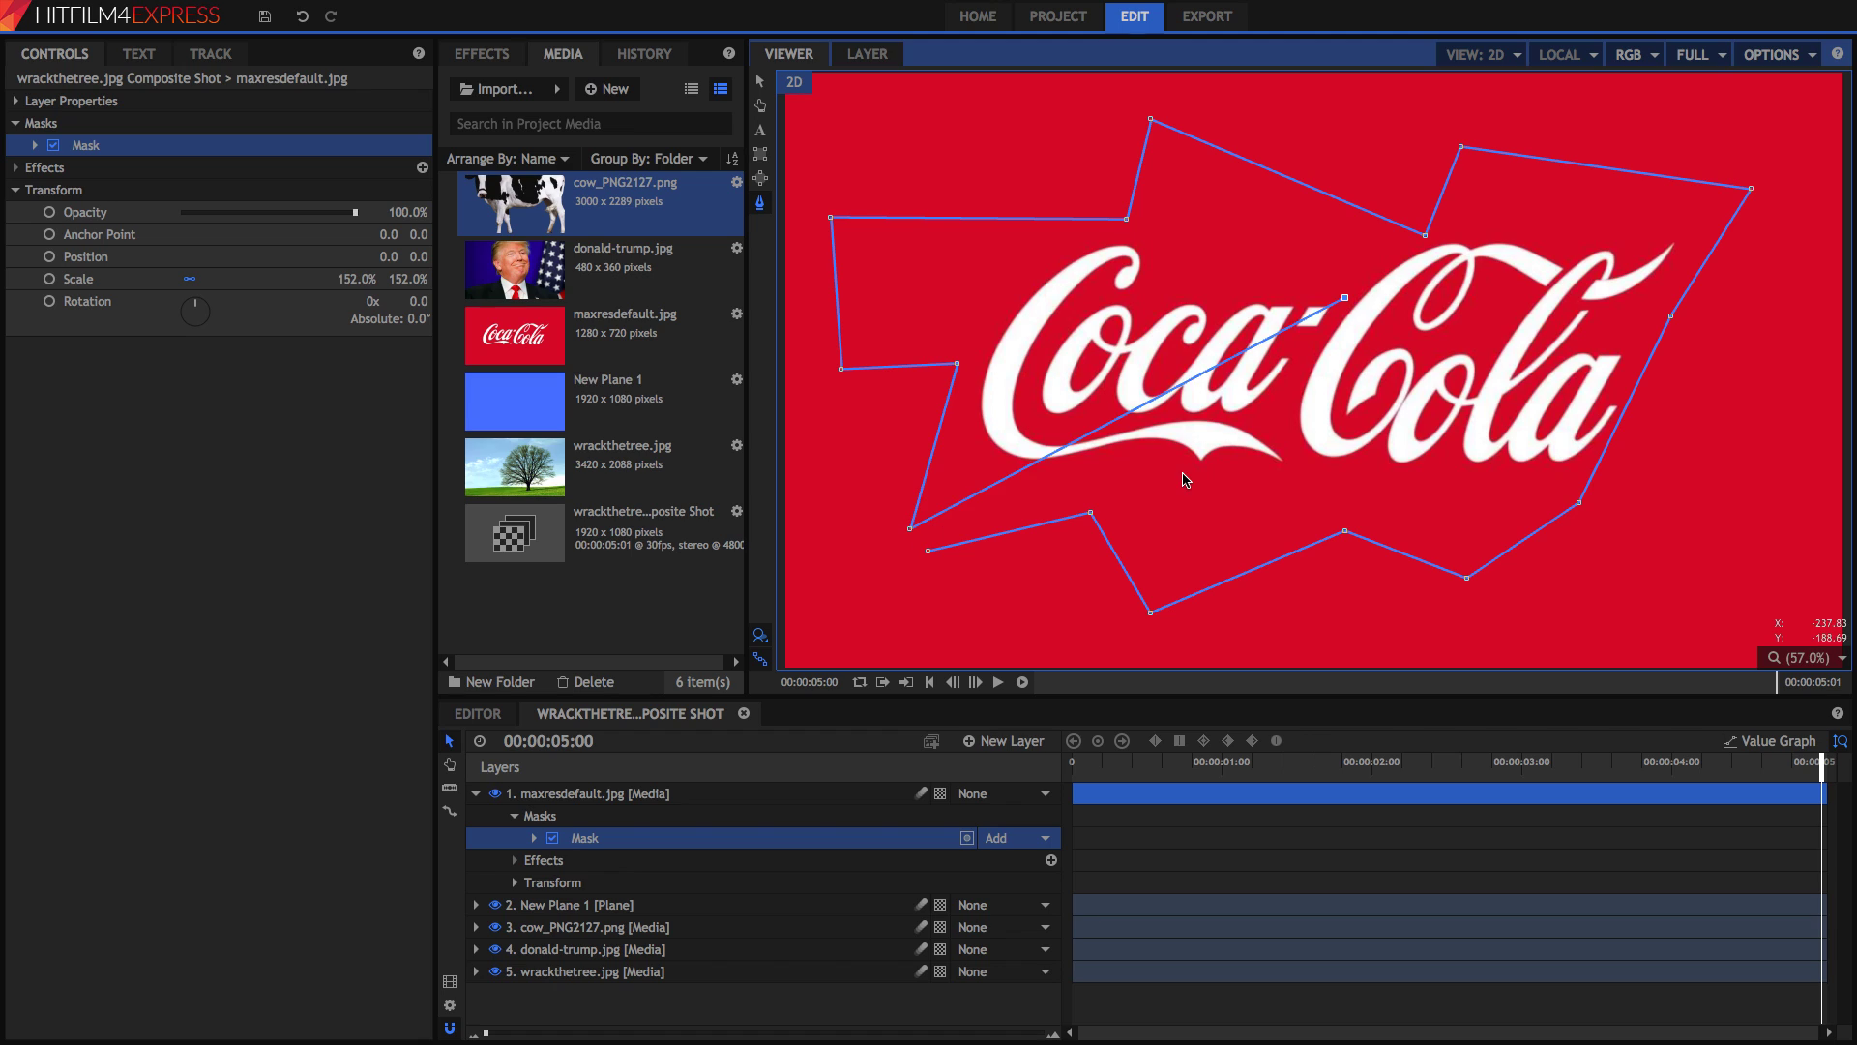
pyautogui.click(1183, 473)
pyautogui.click(928, 553)
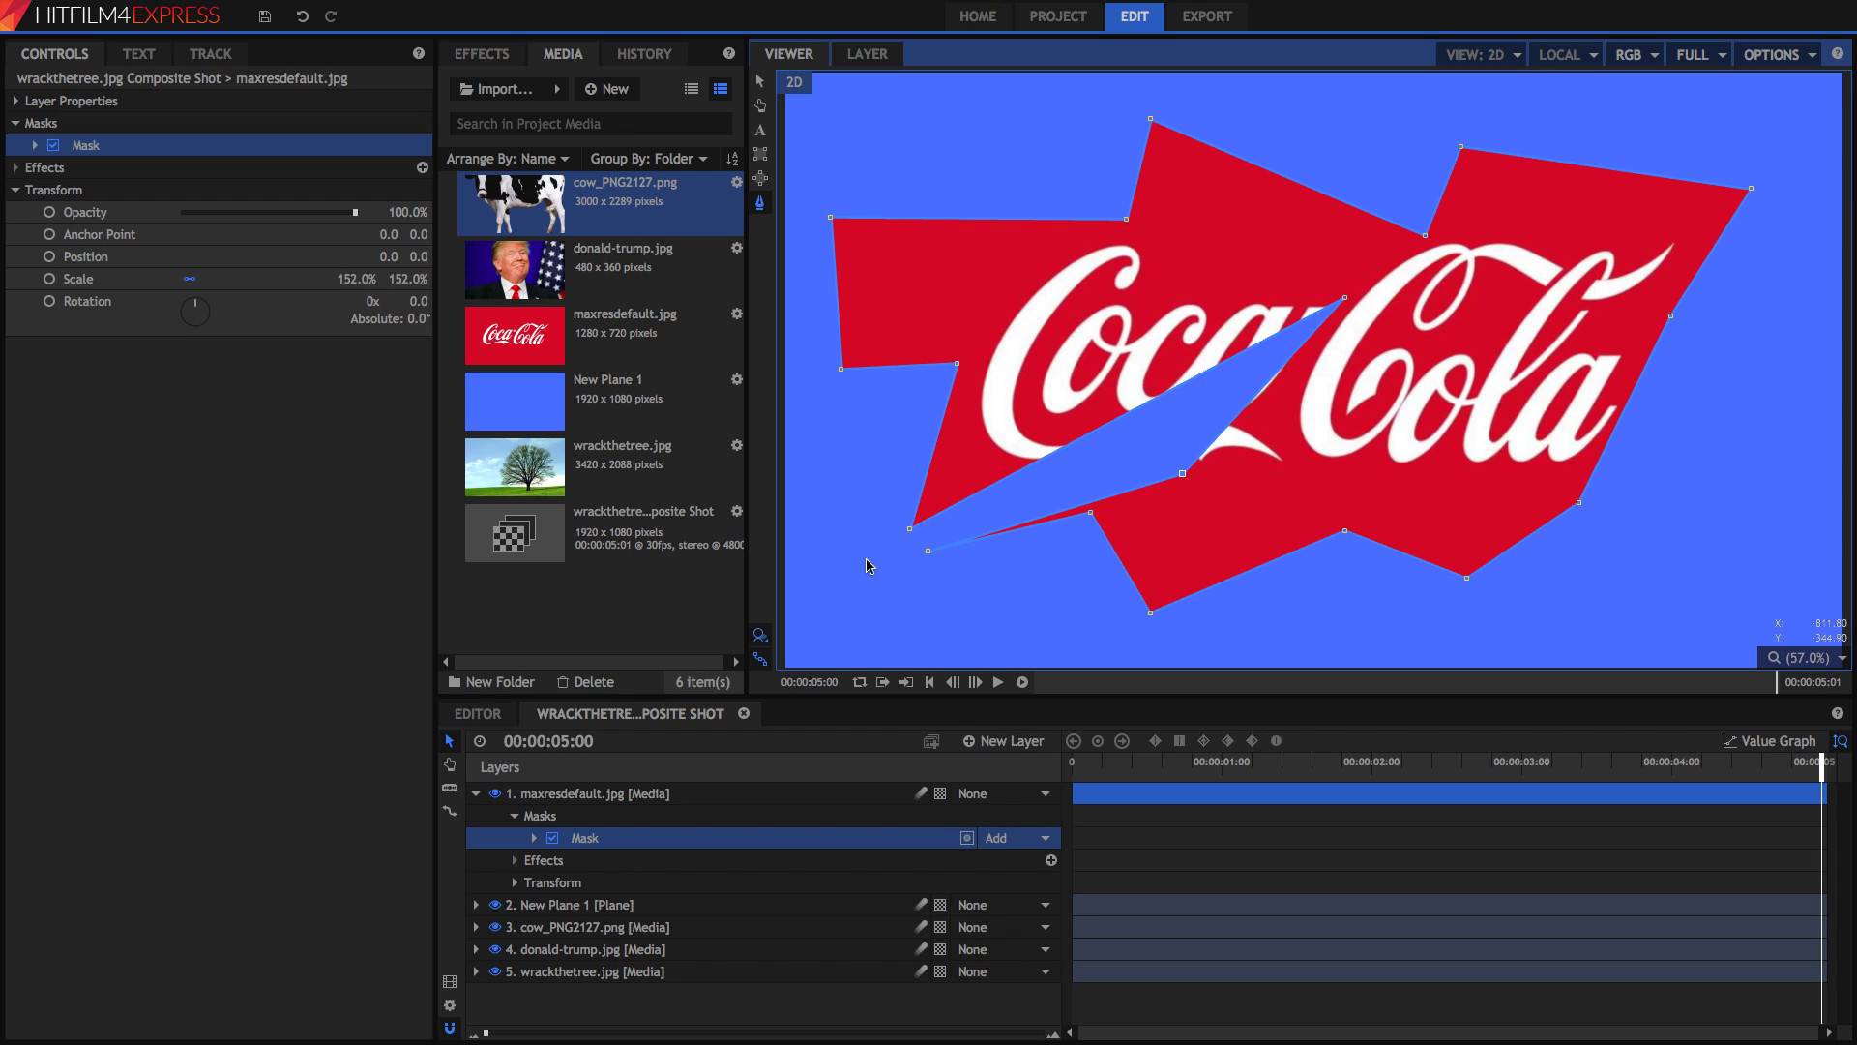
# - Select the mask and drag two of its points down-left to widen the spike
pyautogui.click(753, 796)
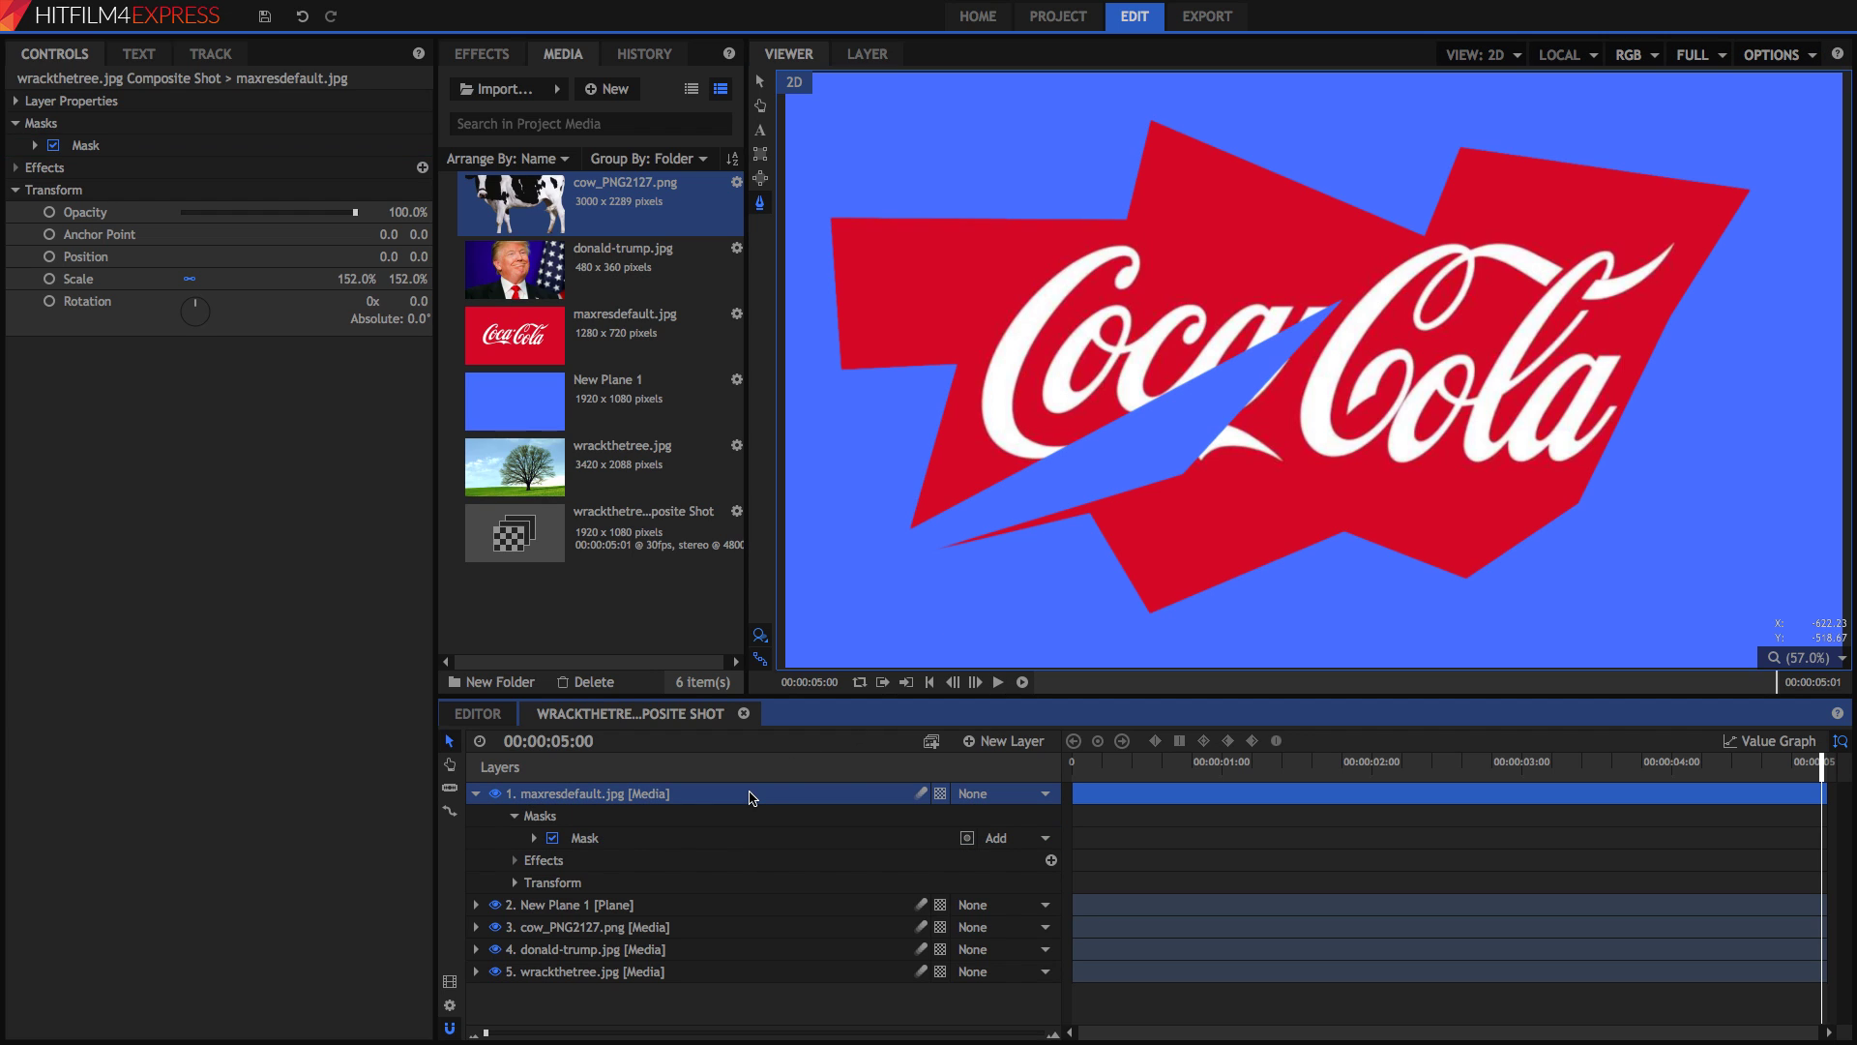
pyautogui.click(669, 842)
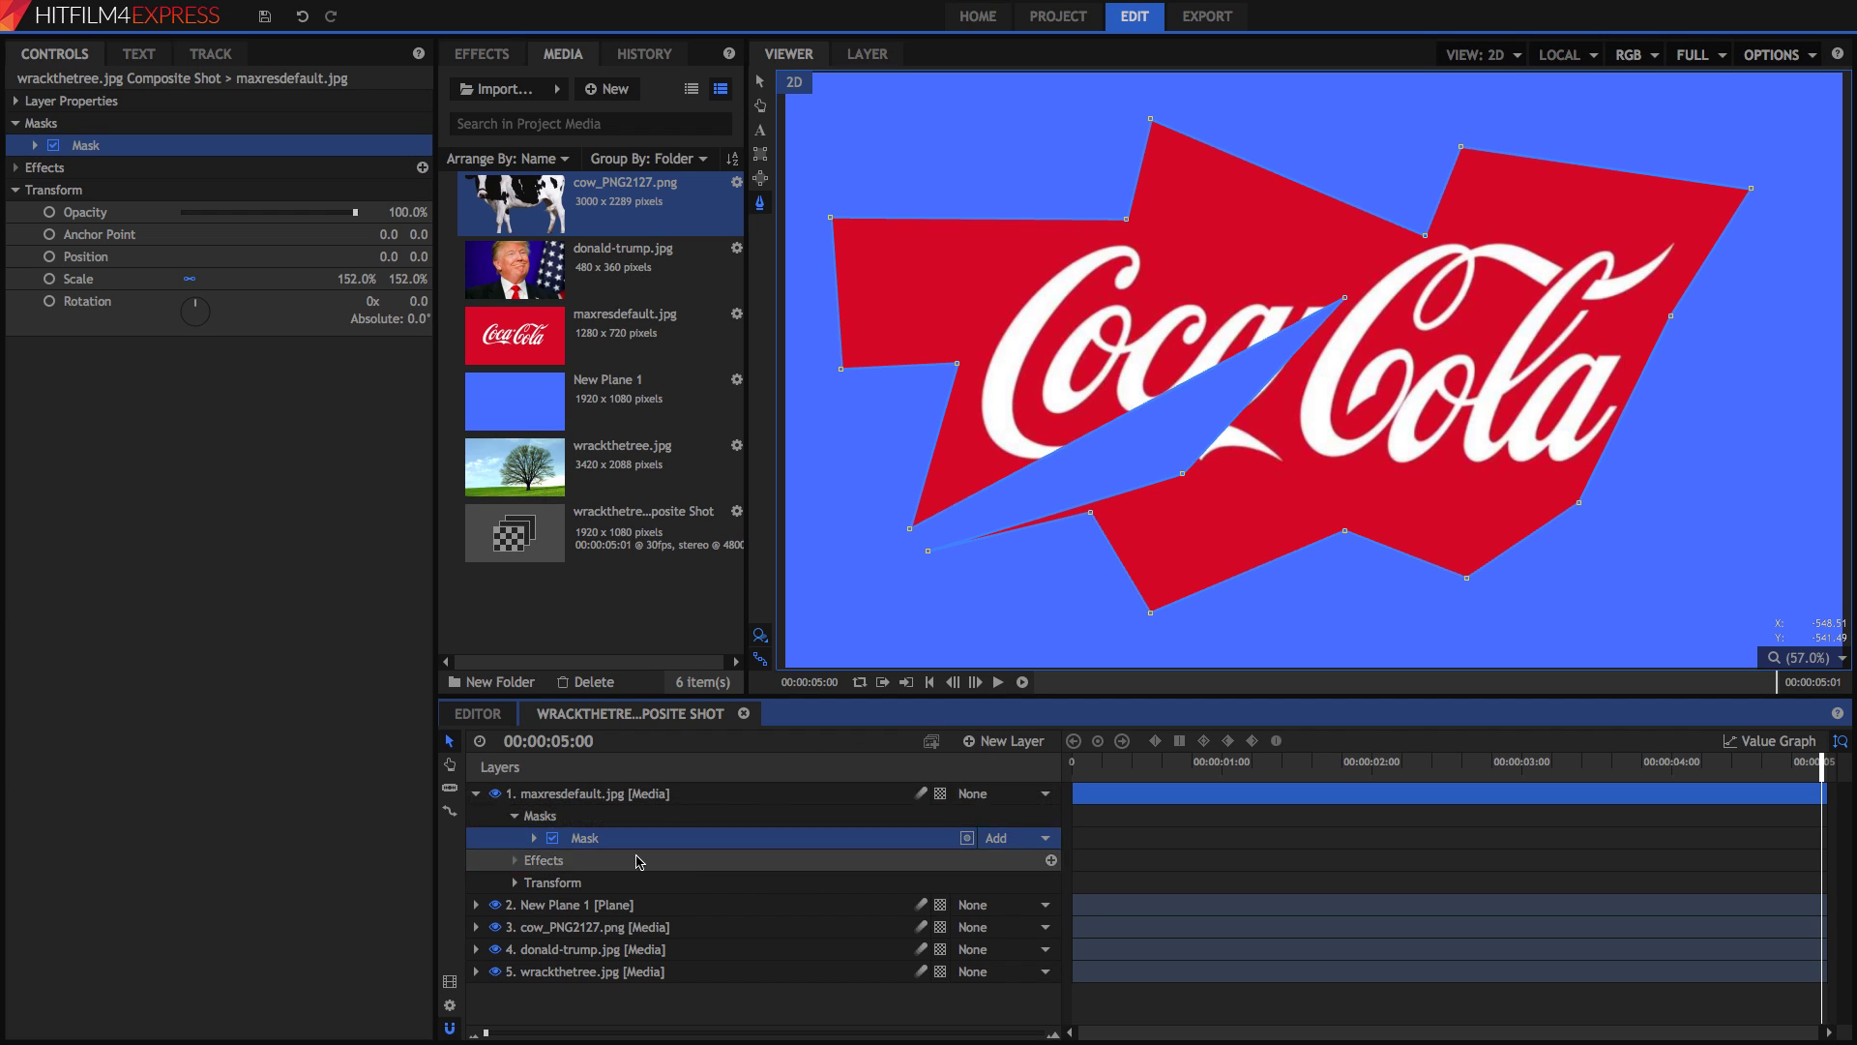
pyautogui.moveTo(1345, 299); pyautogui.dragTo(815, 576)
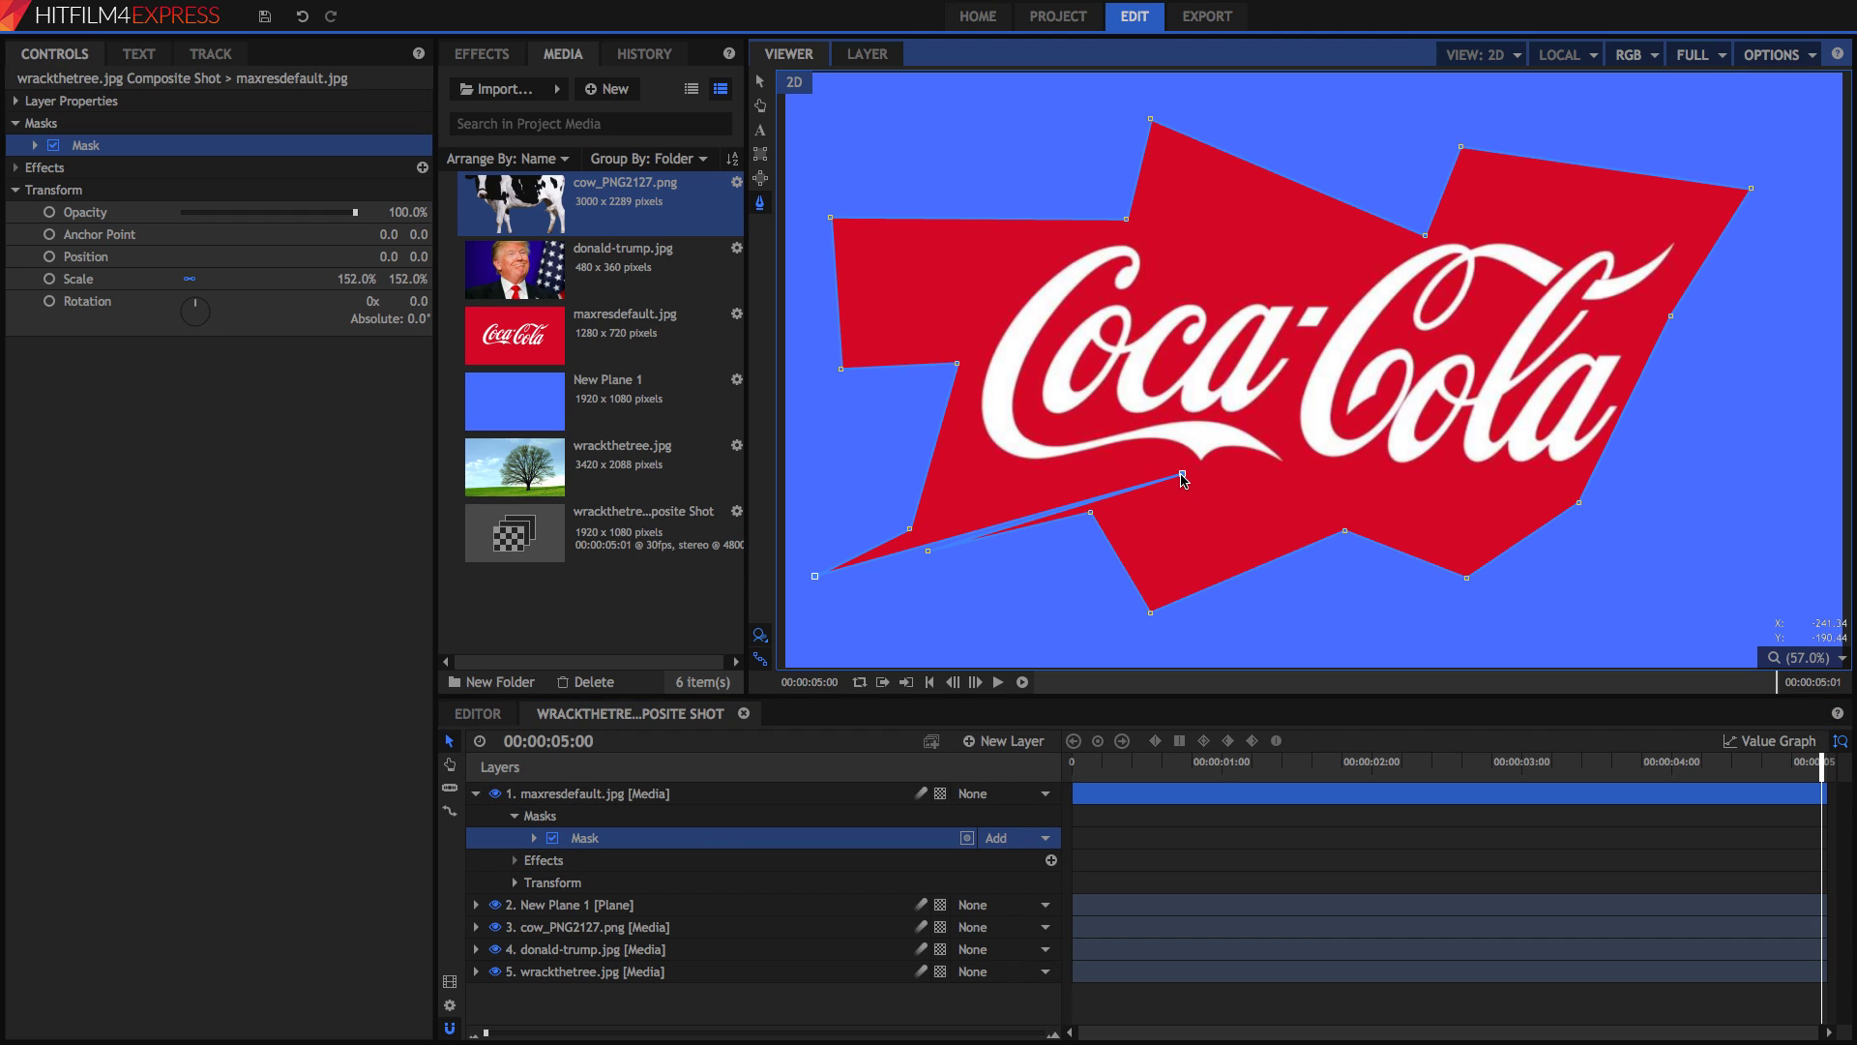
pyautogui.moveTo(1181, 476); pyautogui.dragTo(899, 605)
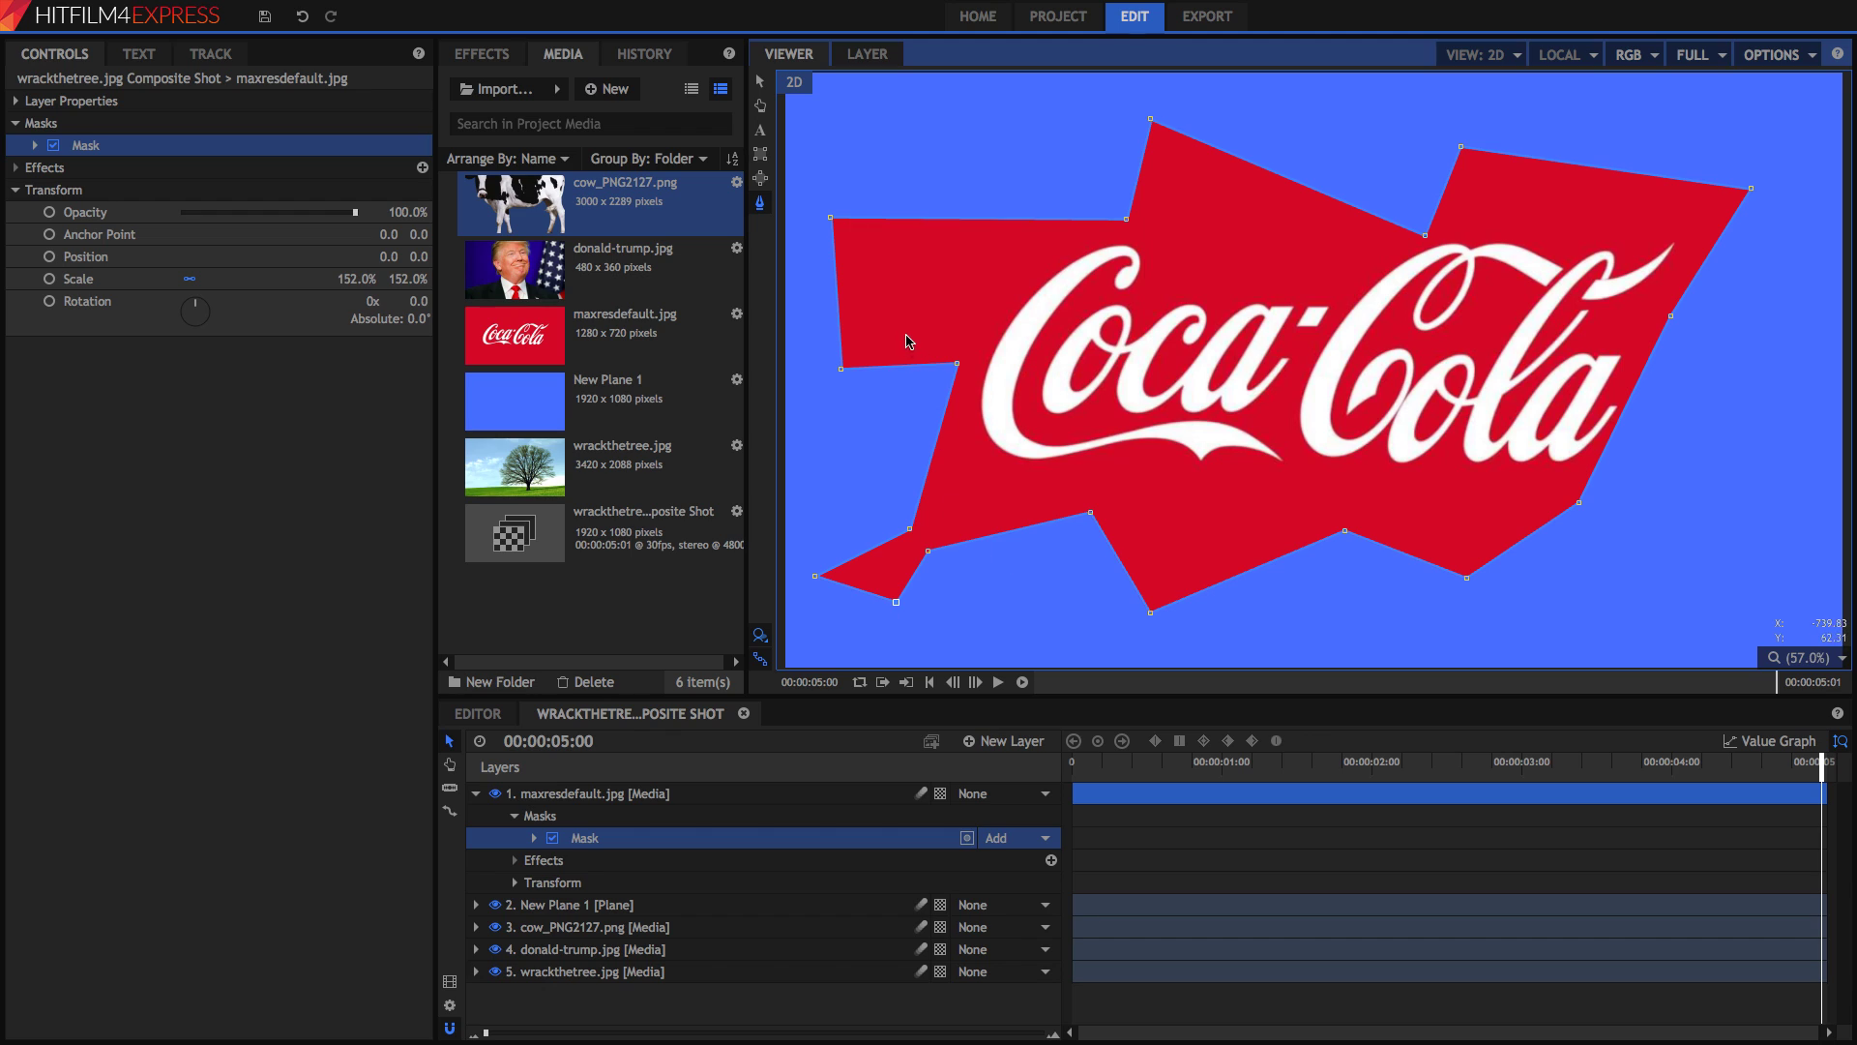
# - Delete the freehand mask and start a new one with points along the top and a curved top-right point
pyautogui.press('Delete')
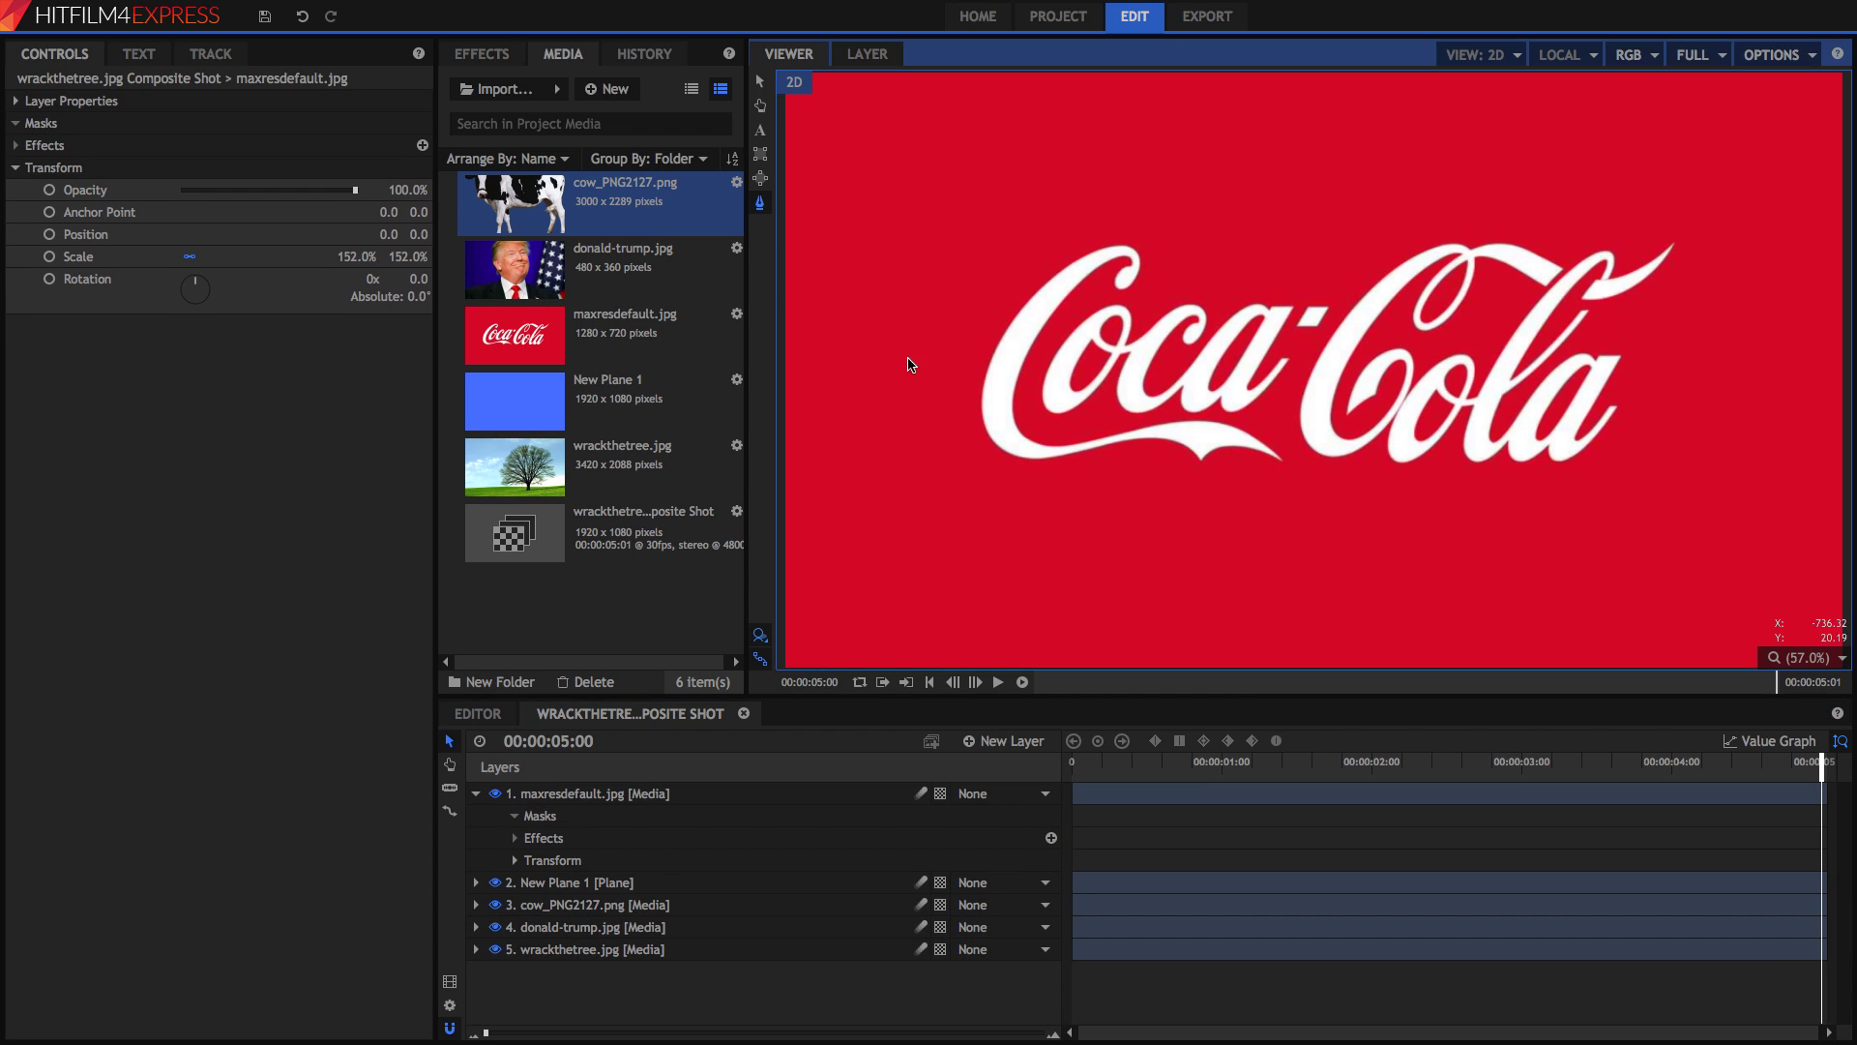
pyautogui.click(987, 492)
pyautogui.click(827, 213)
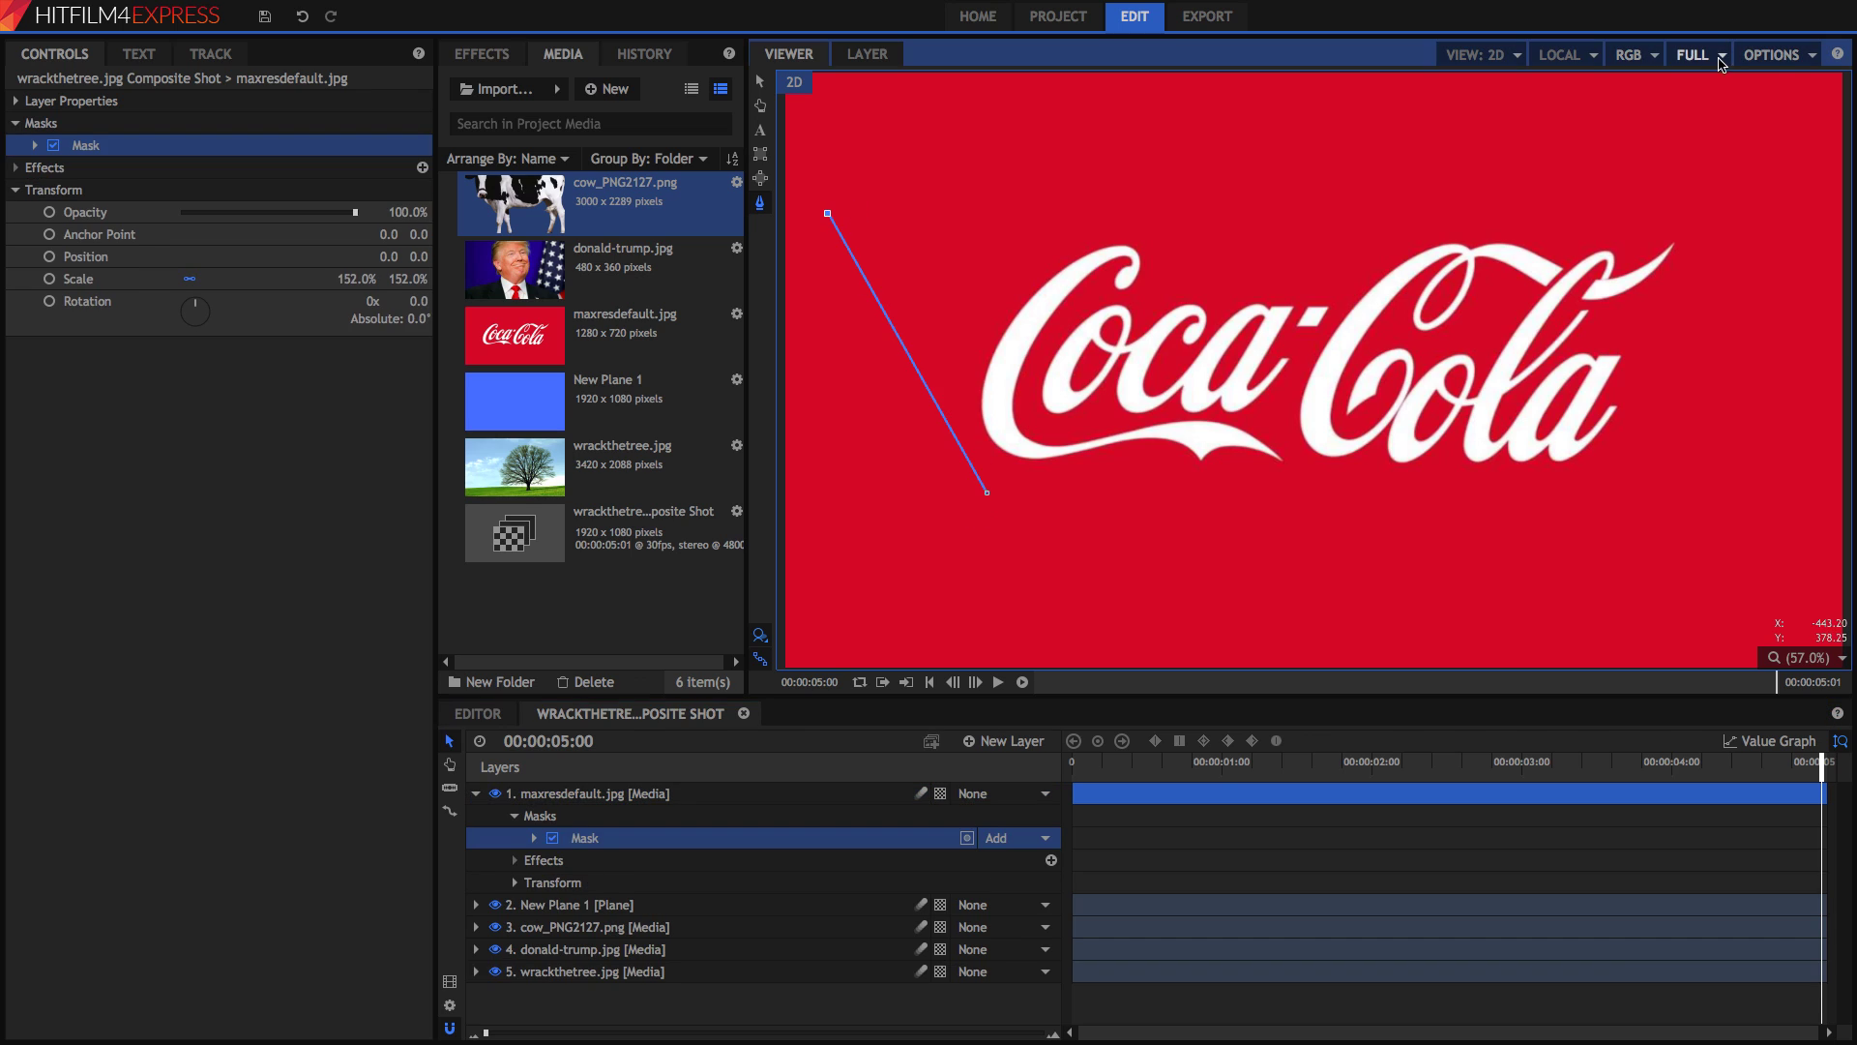
pyautogui.click(1693, 55)
pyautogui.click(1167, 136)
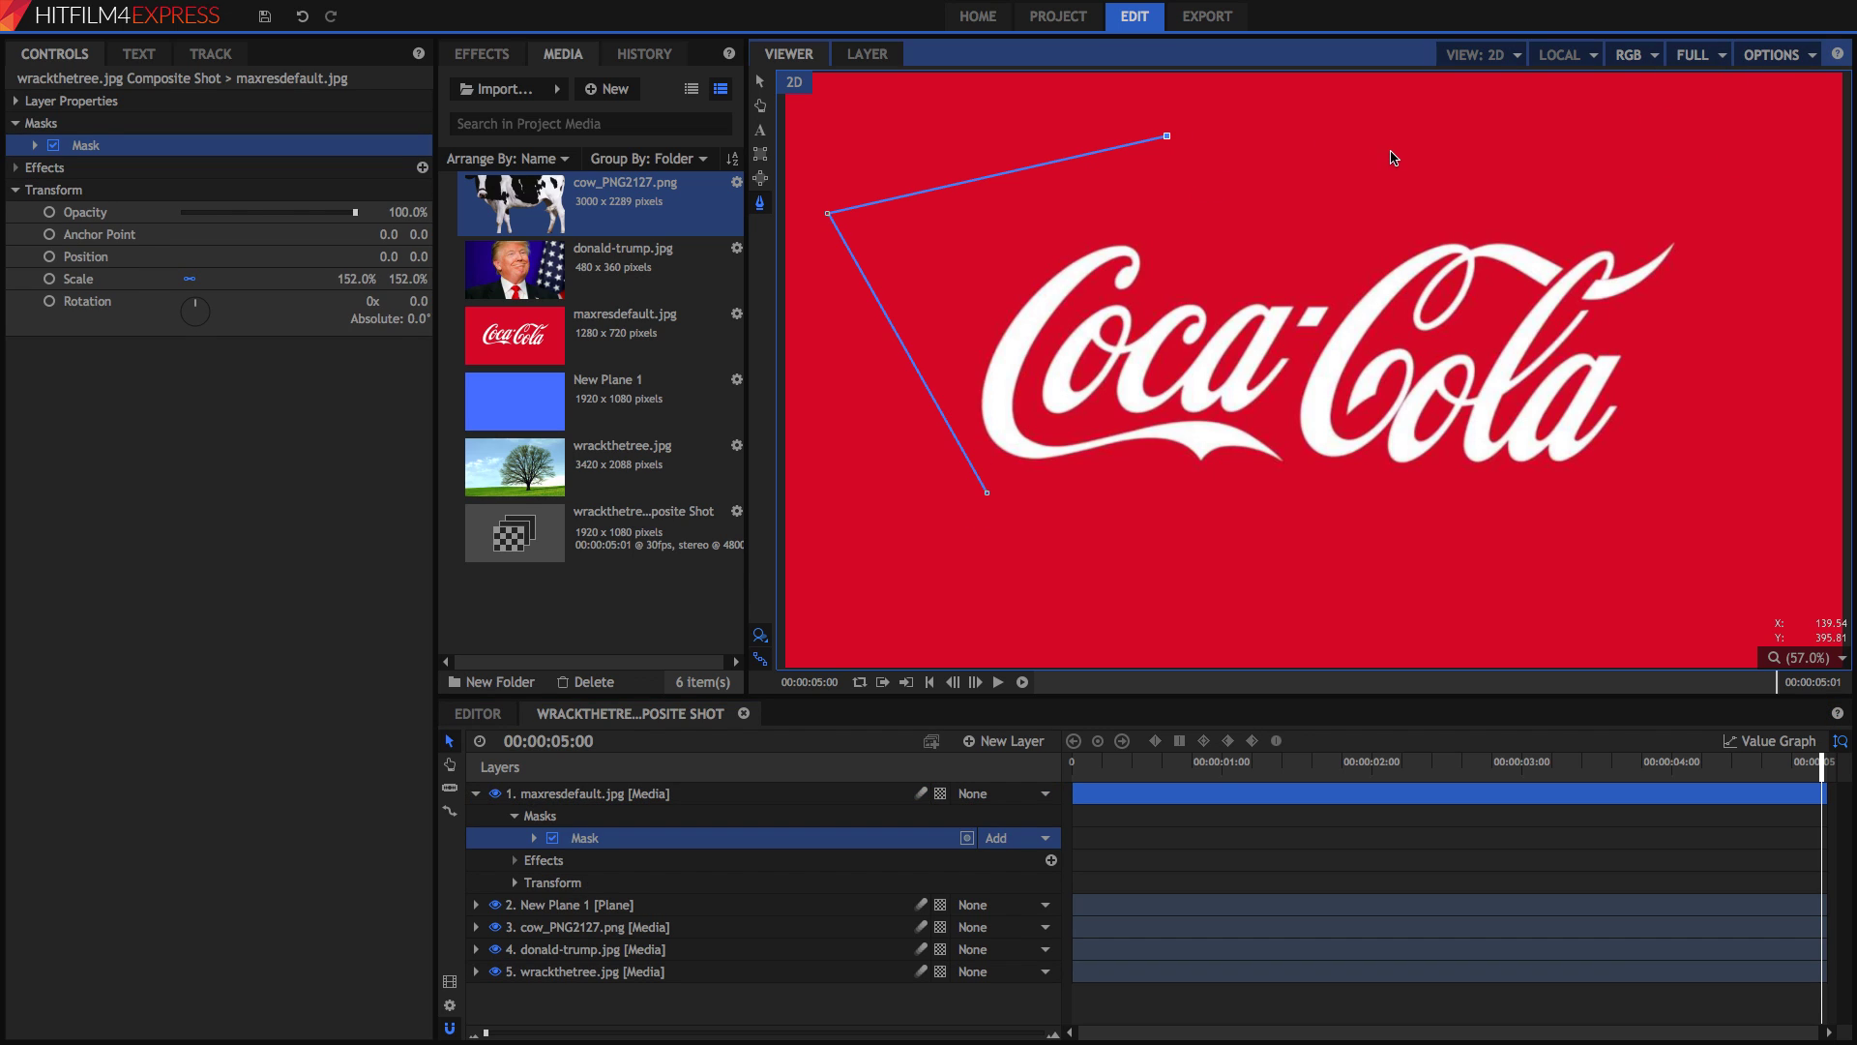
pyautogui.click(1390, 151)
pyautogui.moveTo(1602, 180); pyautogui.dragTo(1665, 250)
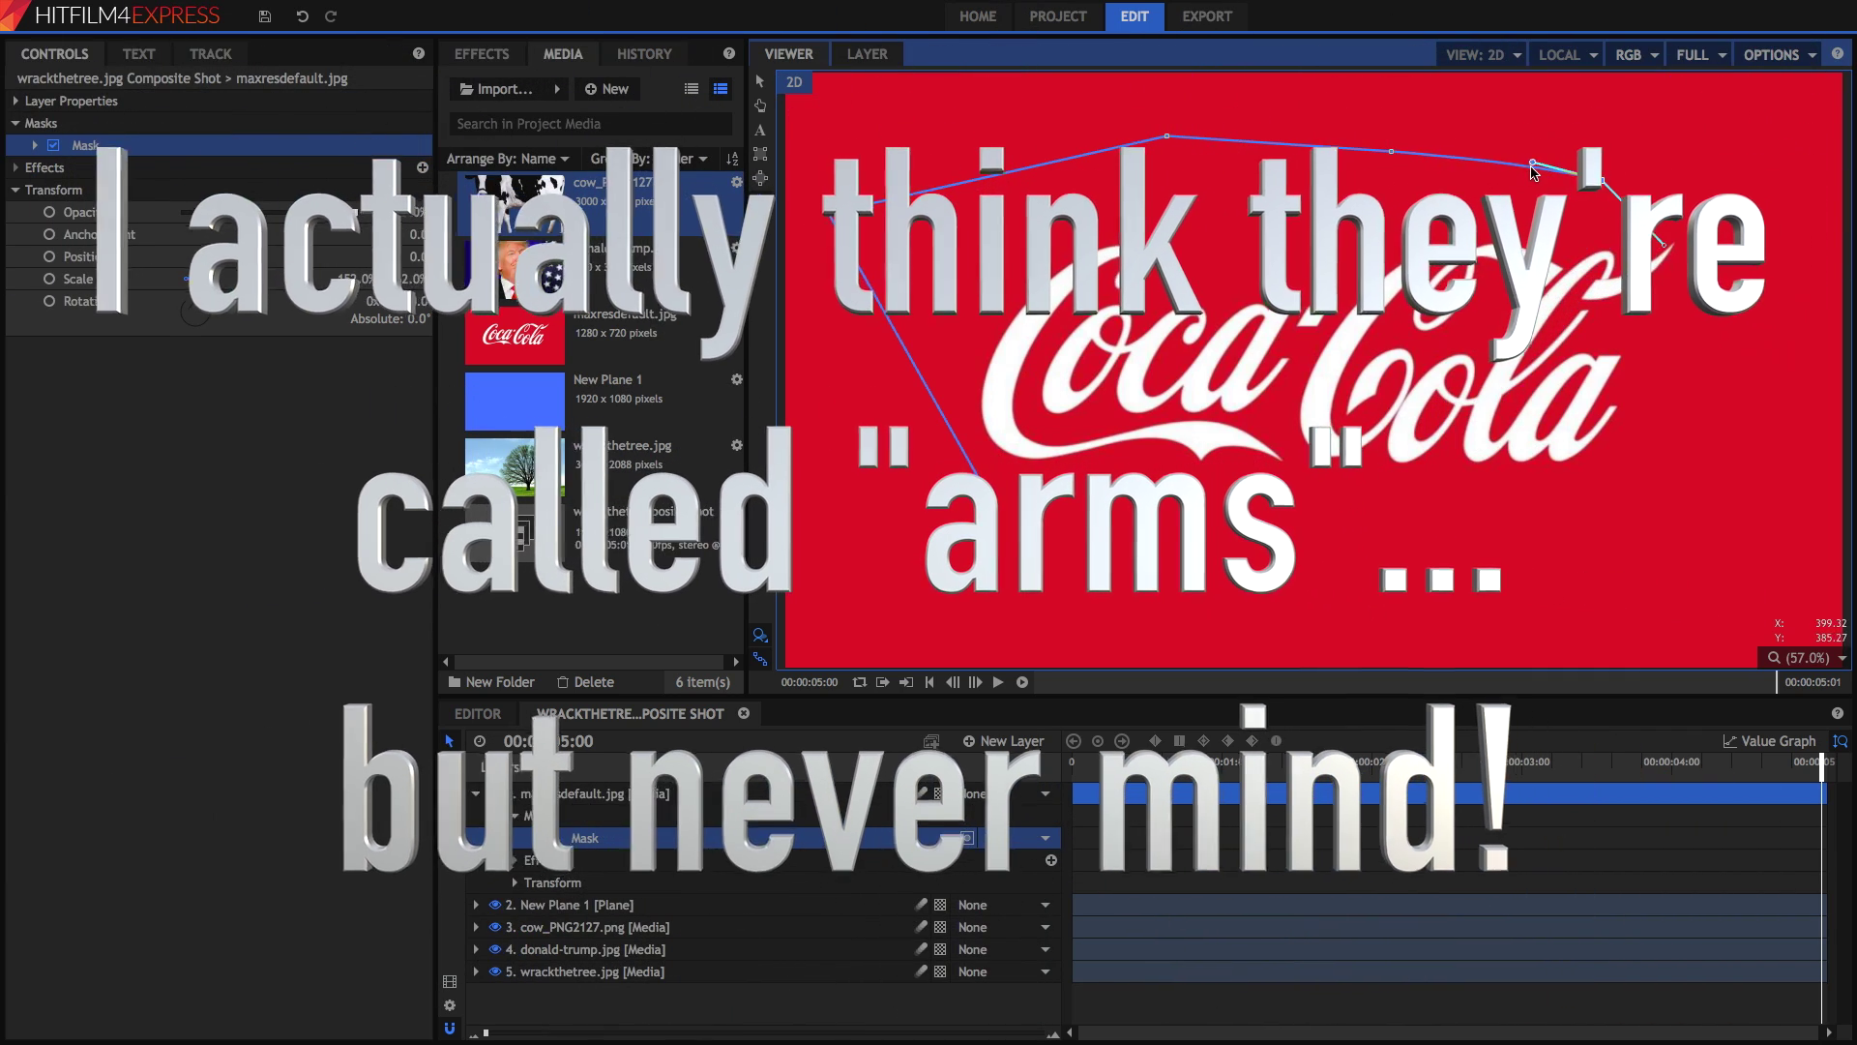
pyautogui.moveTo(1540, 120); pyautogui.dragTo(1559, 173)
# - Bend the curve at the top-right point and close the mask around the logo
pyautogui.click(1743, 202)
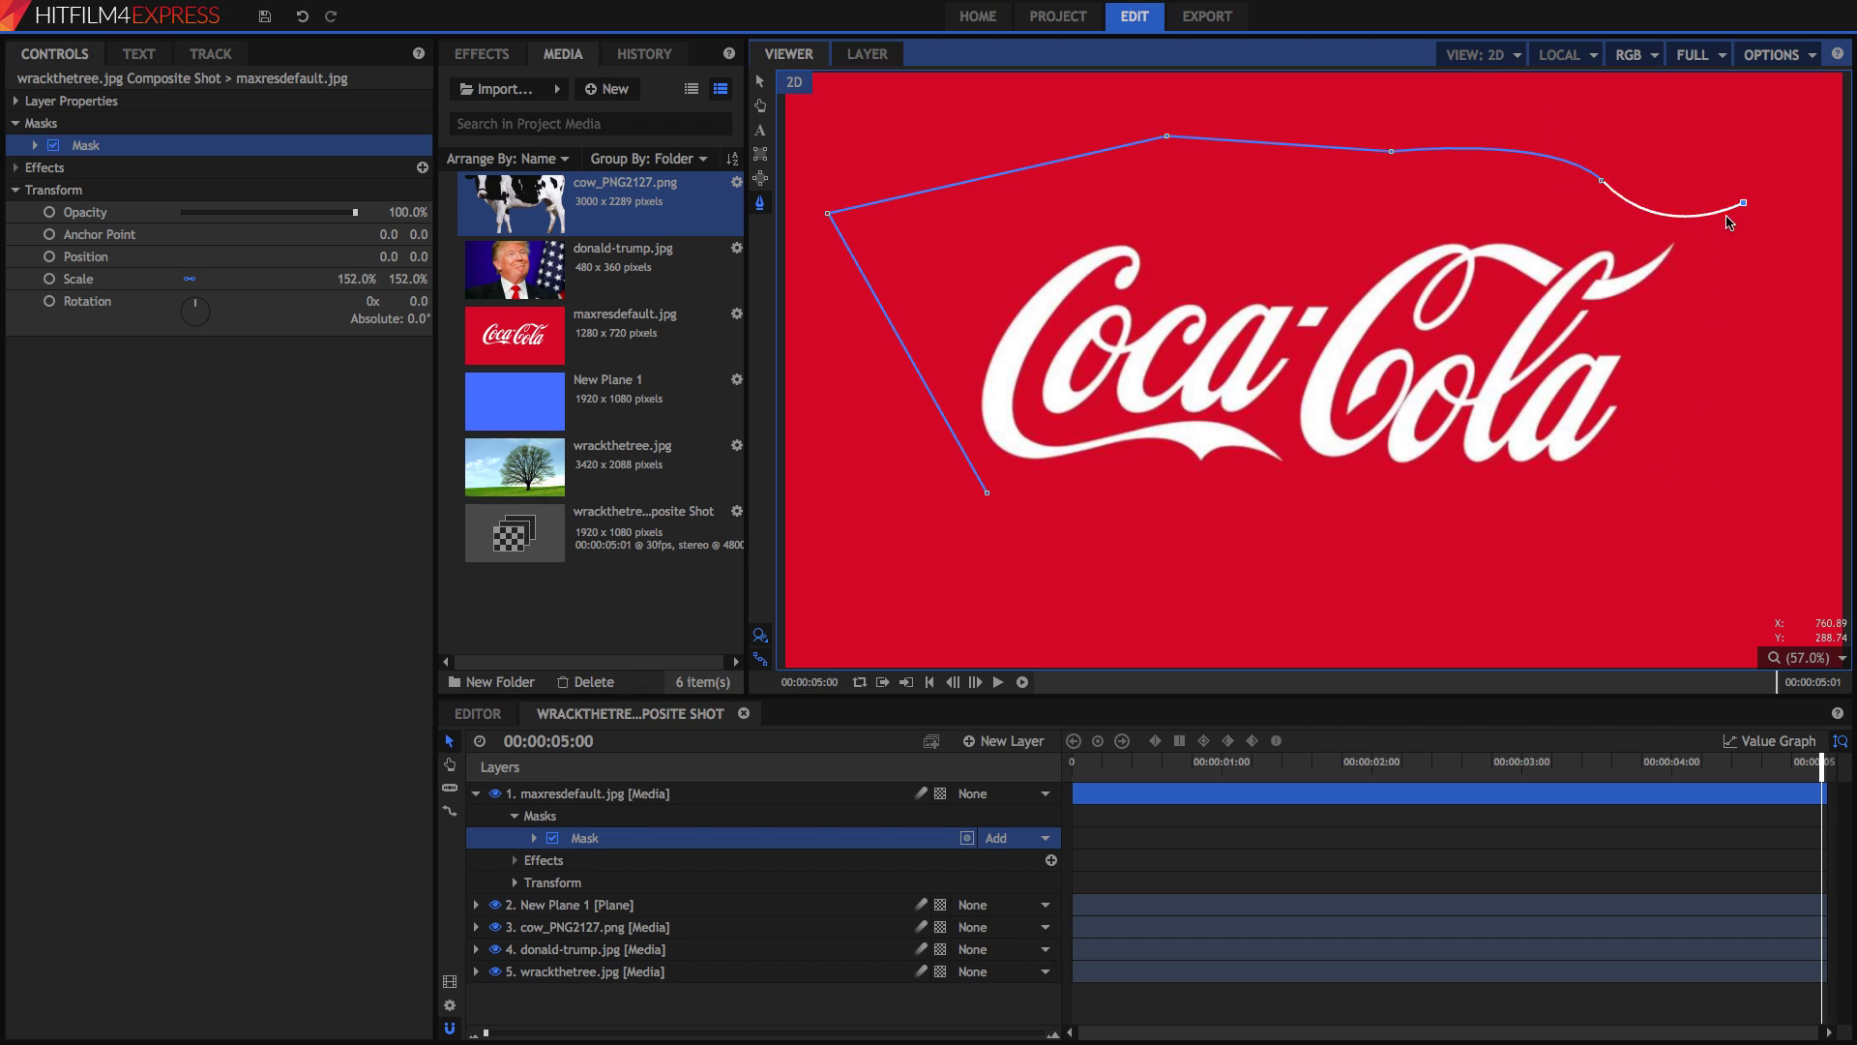
pyautogui.click(1601, 181)
pyautogui.moveTo(1664, 249)
pyautogui.mouseDown()
pyautogui.moveTo(1645, 310)
pyautogui.moveTo(1675, 290)
pyautogui.moveTo(1707, 106)
pyautogui.moveTo(1660, 129)
pyautogui.moveTo(1678, 237)
pyautogui.mouseUp()
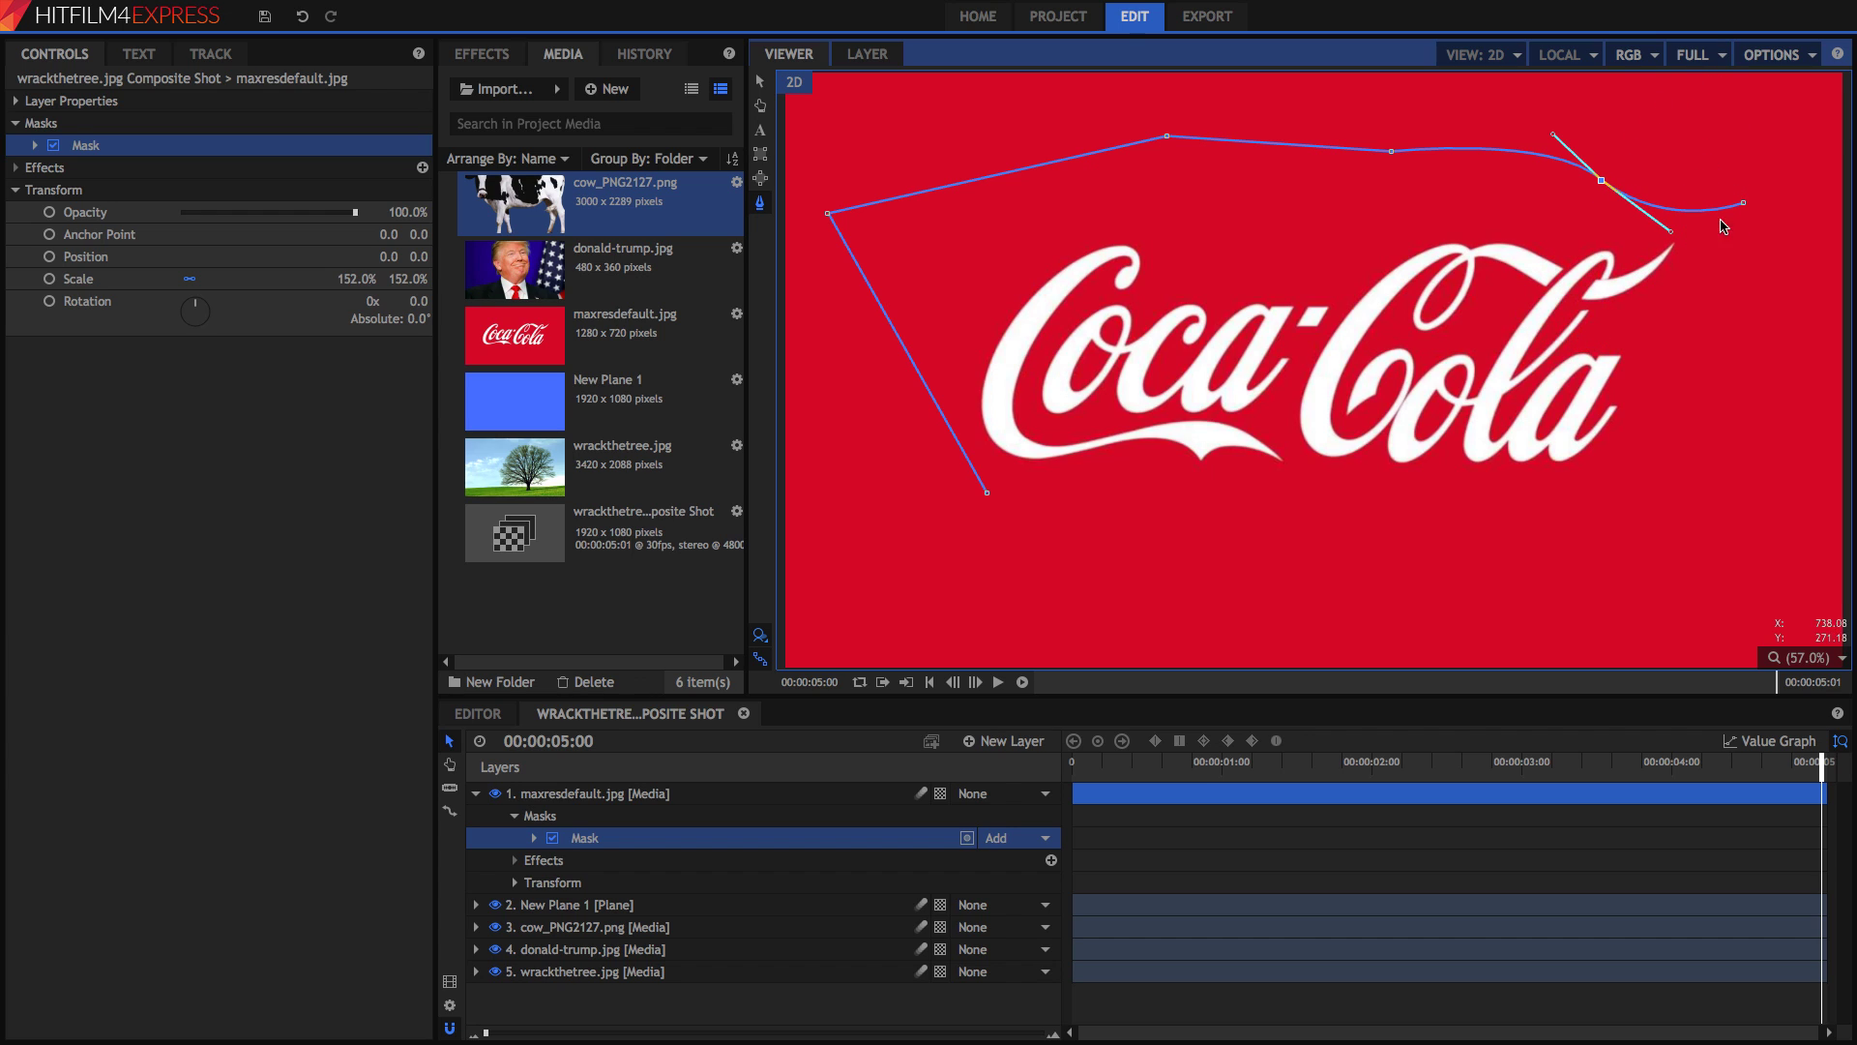
pyautogui.click(1742, 202)
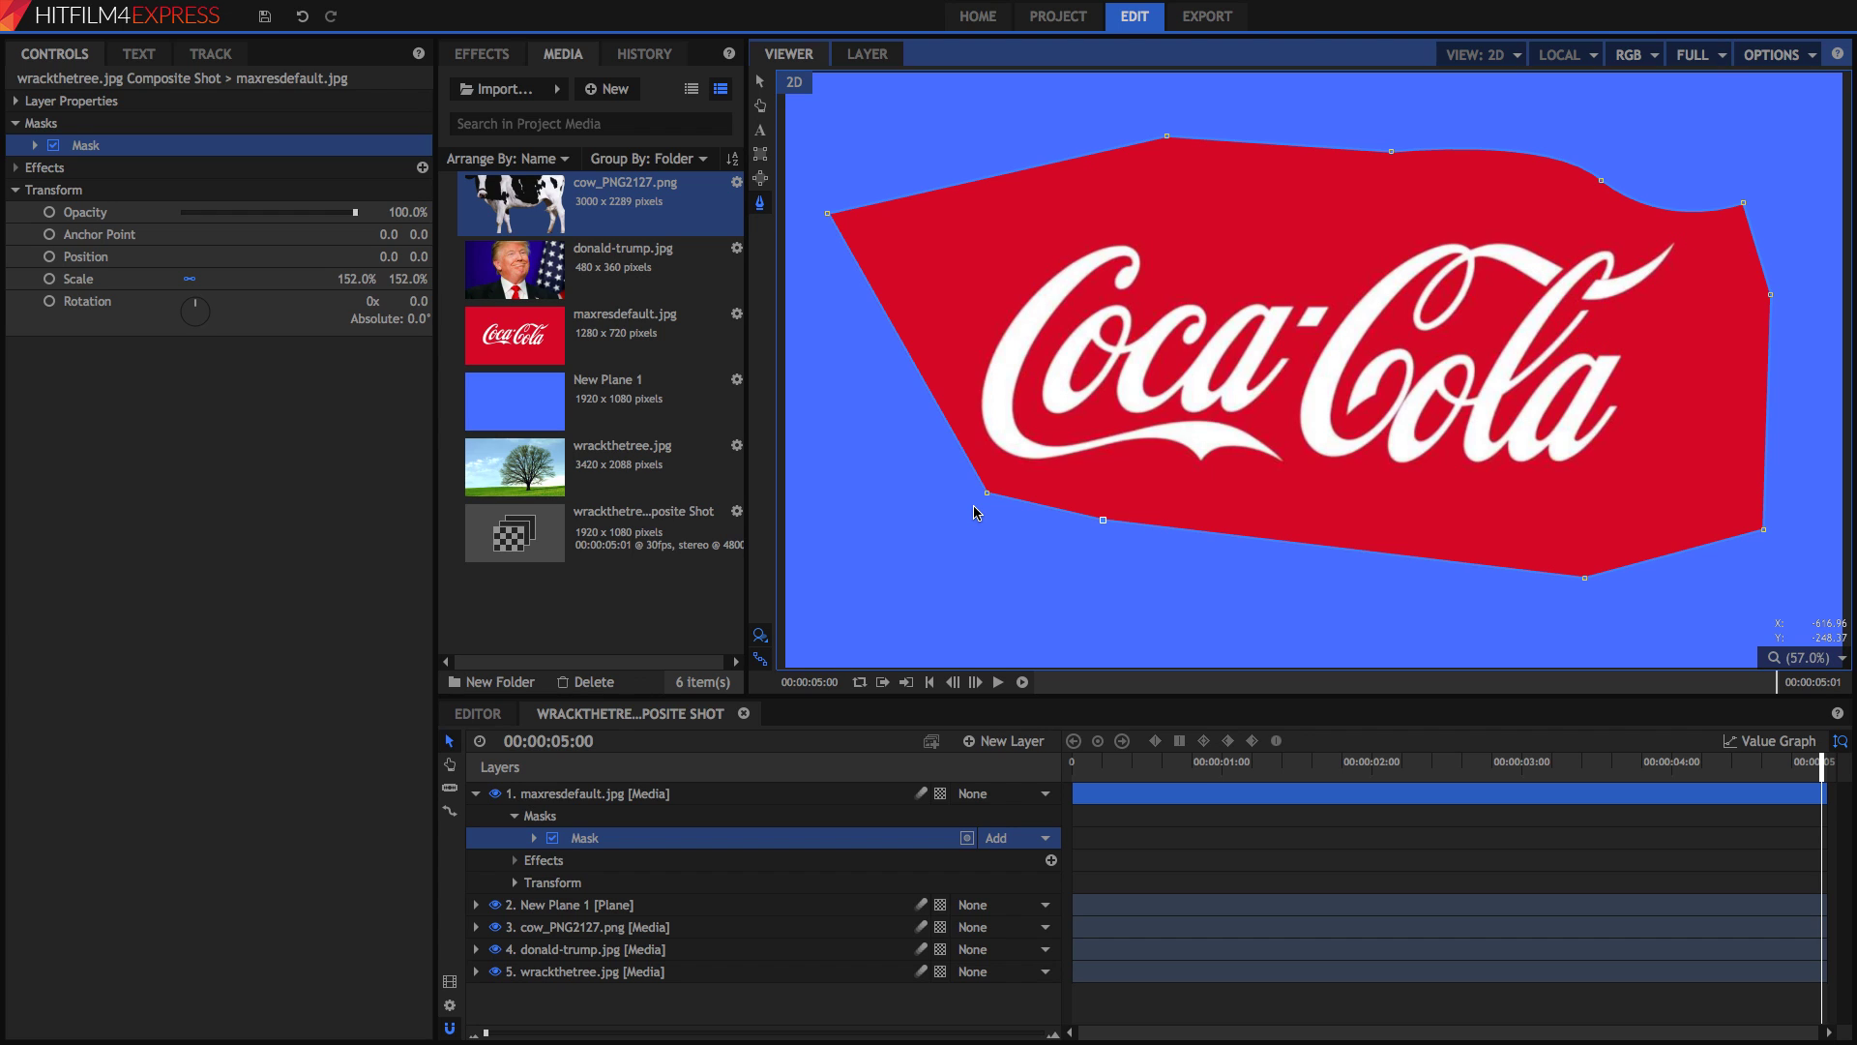
pyautogui.click(651, 792)
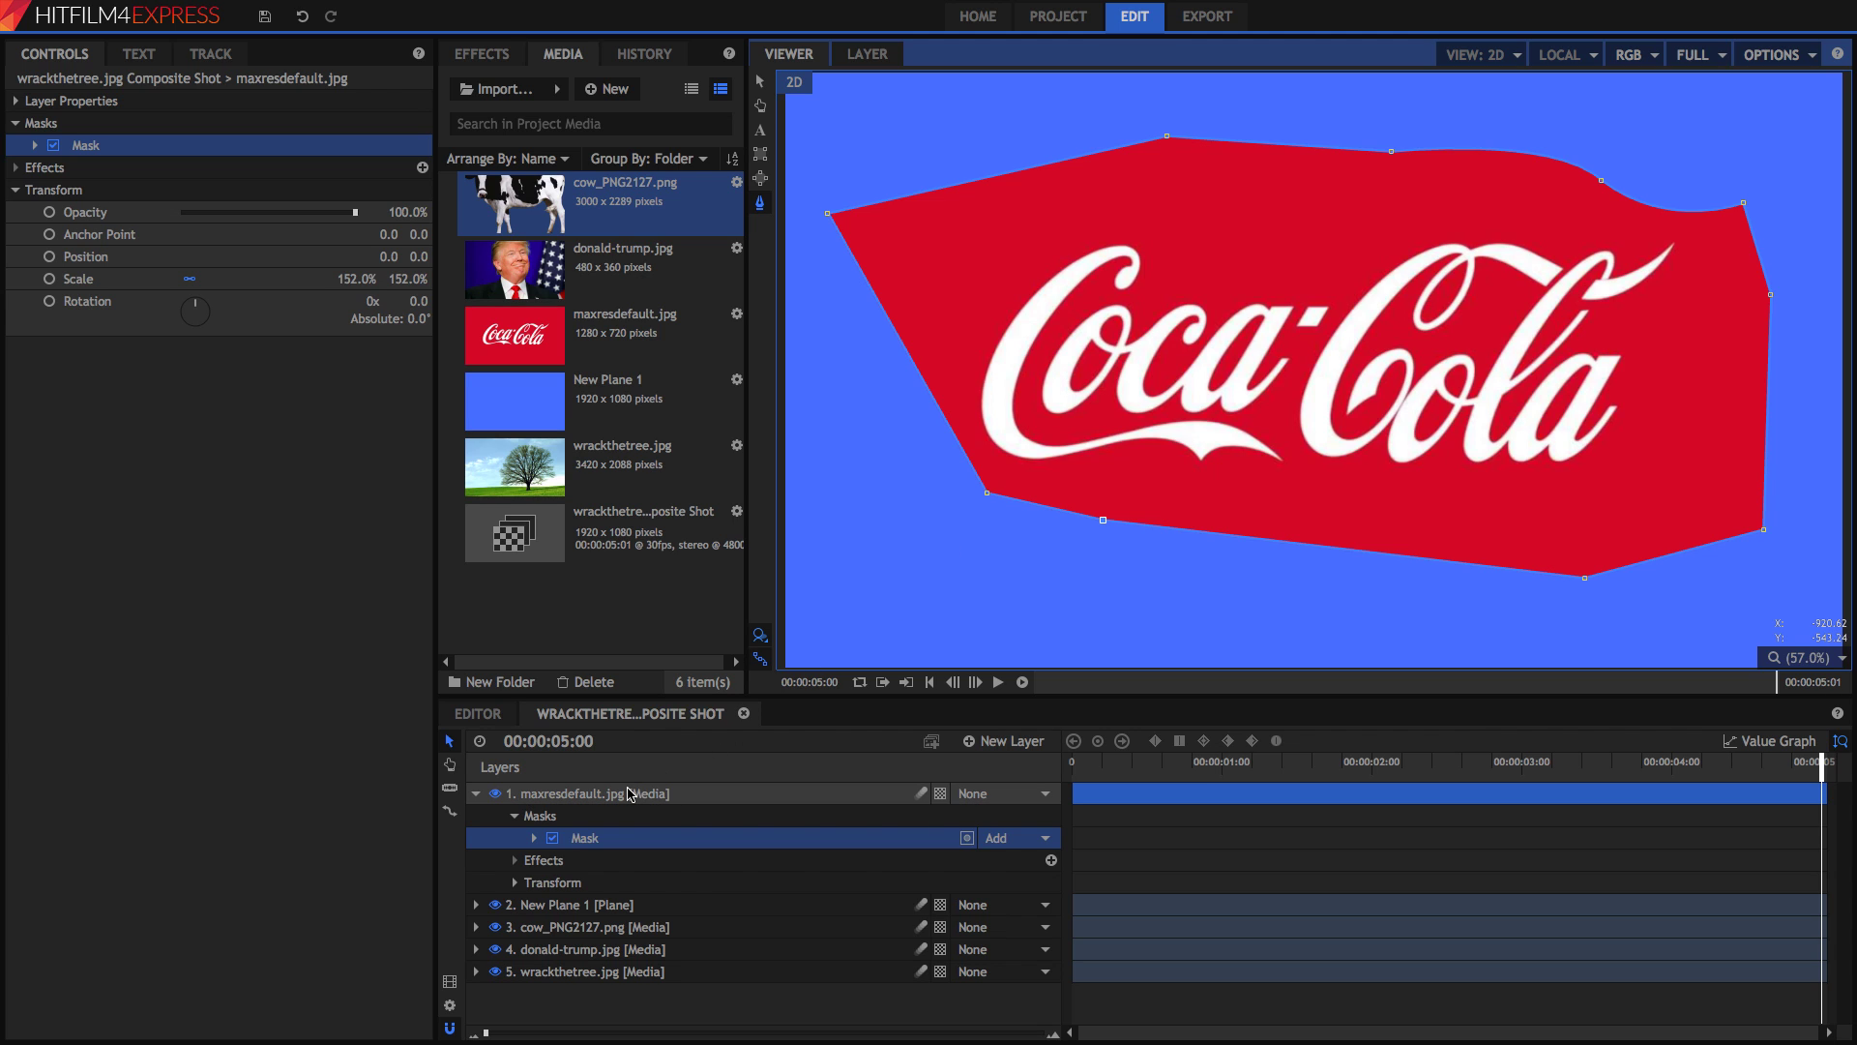
# - Delete the maxresdefault.jpg and New Plane 1 layers and hide the cow layer
pyautogui.press('Delete')
pyautogui.click(622, 794)
pyautogui.press('Delete')
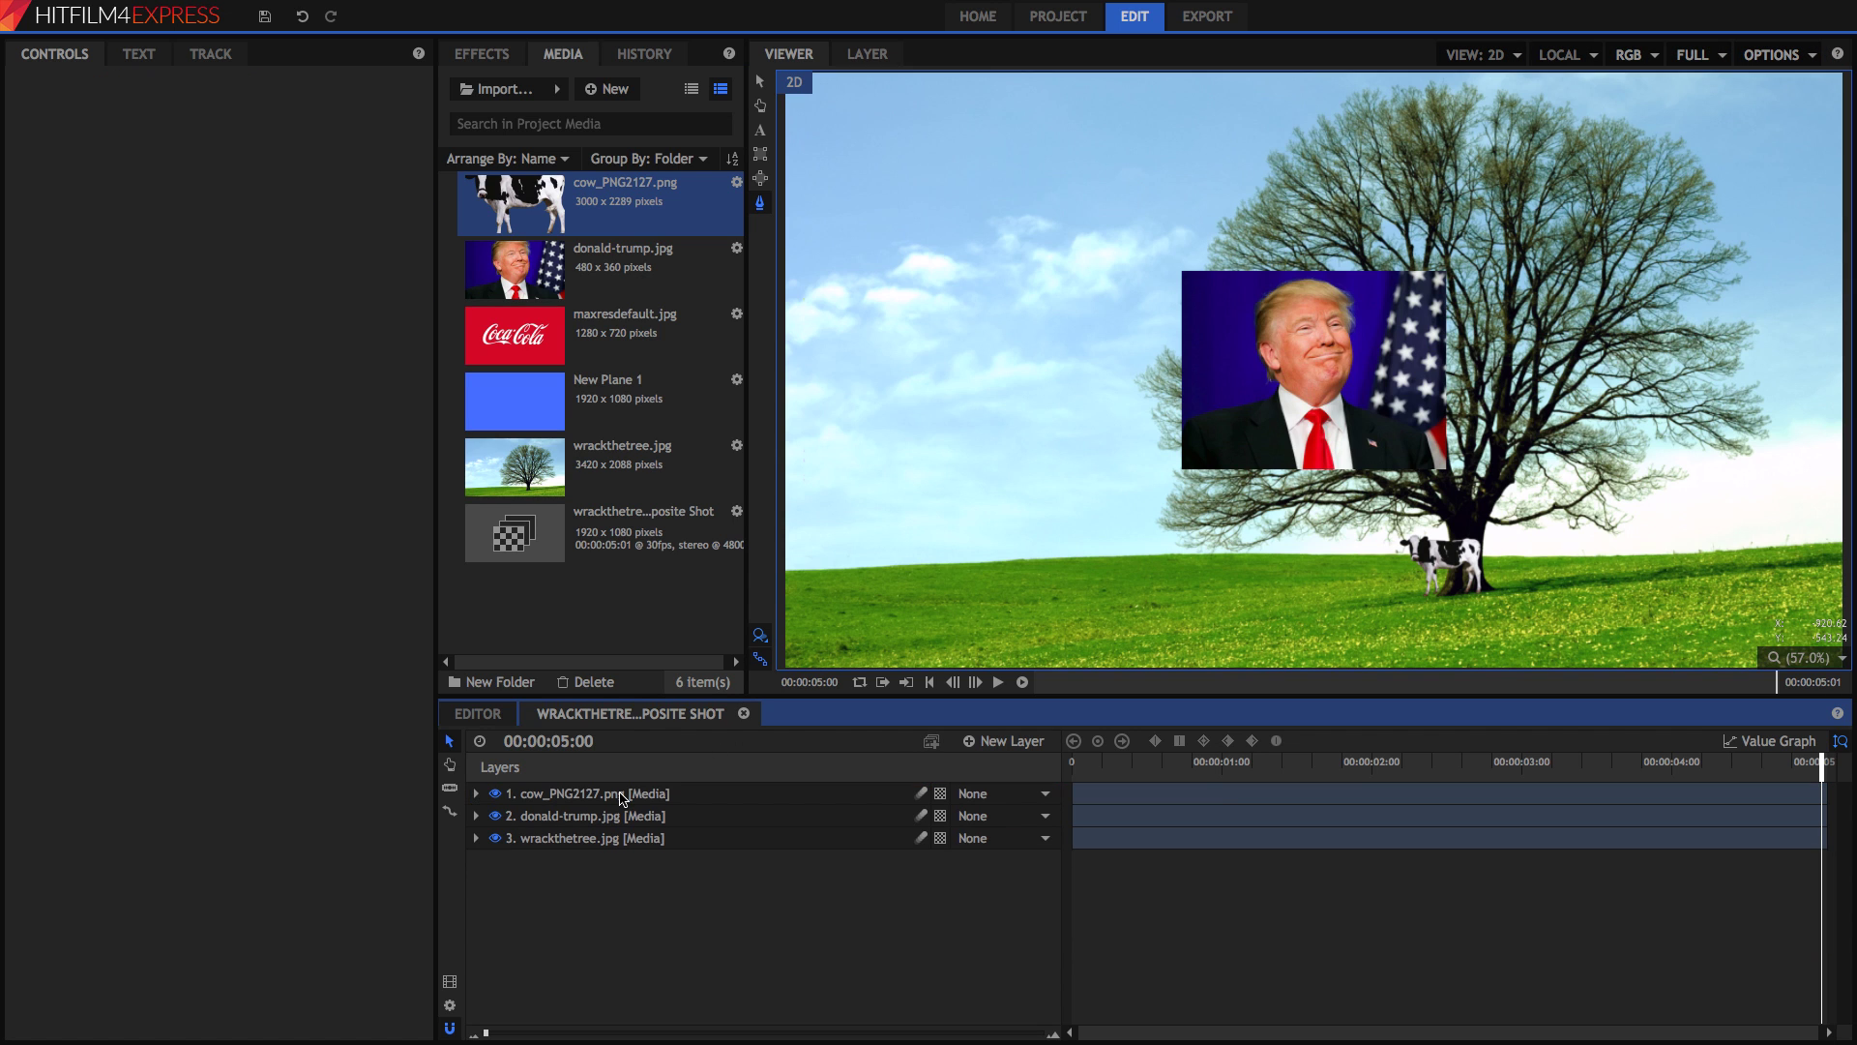
pyautogui.click(494, 794)
pyautogui.click(542, 794)
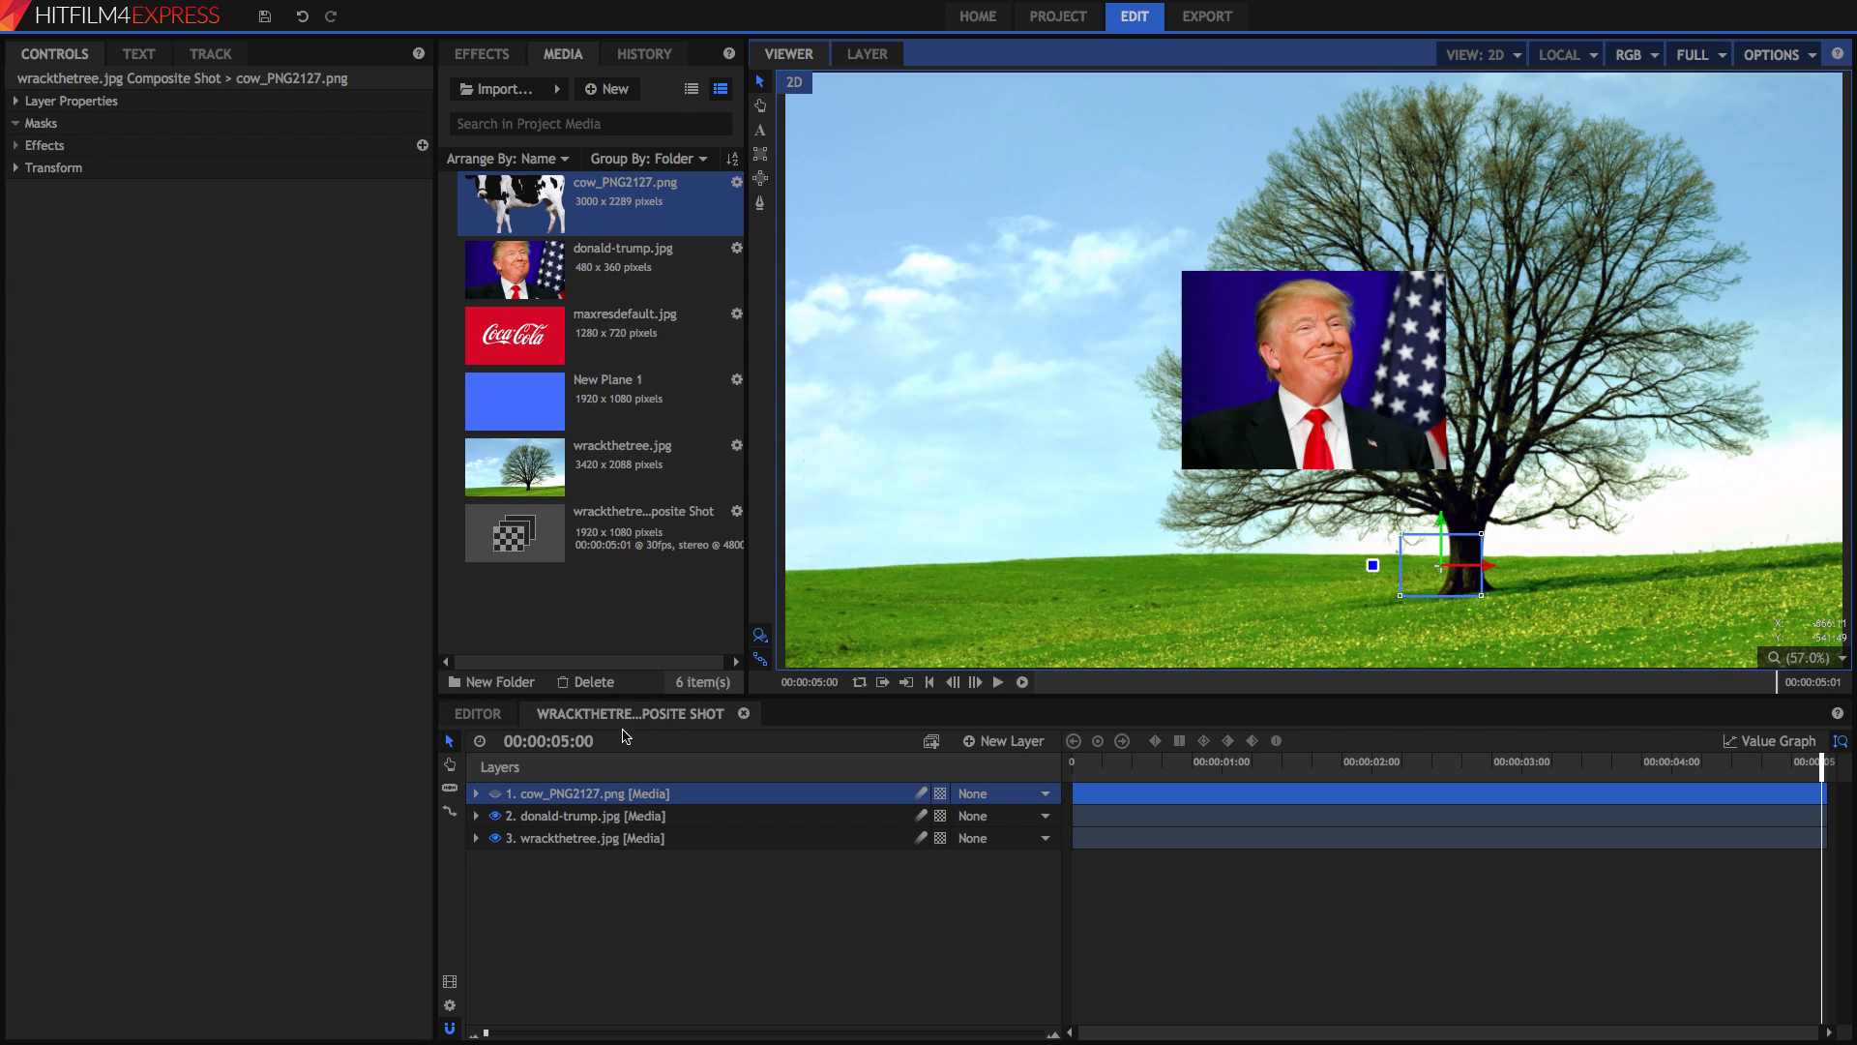
# - Move the Trump photo left and enlarge it over the tree scene
pyautogui.click(605, 816)
pyautogui.moveTo(1245, 438); pyautogui.dragTo(993, 528)
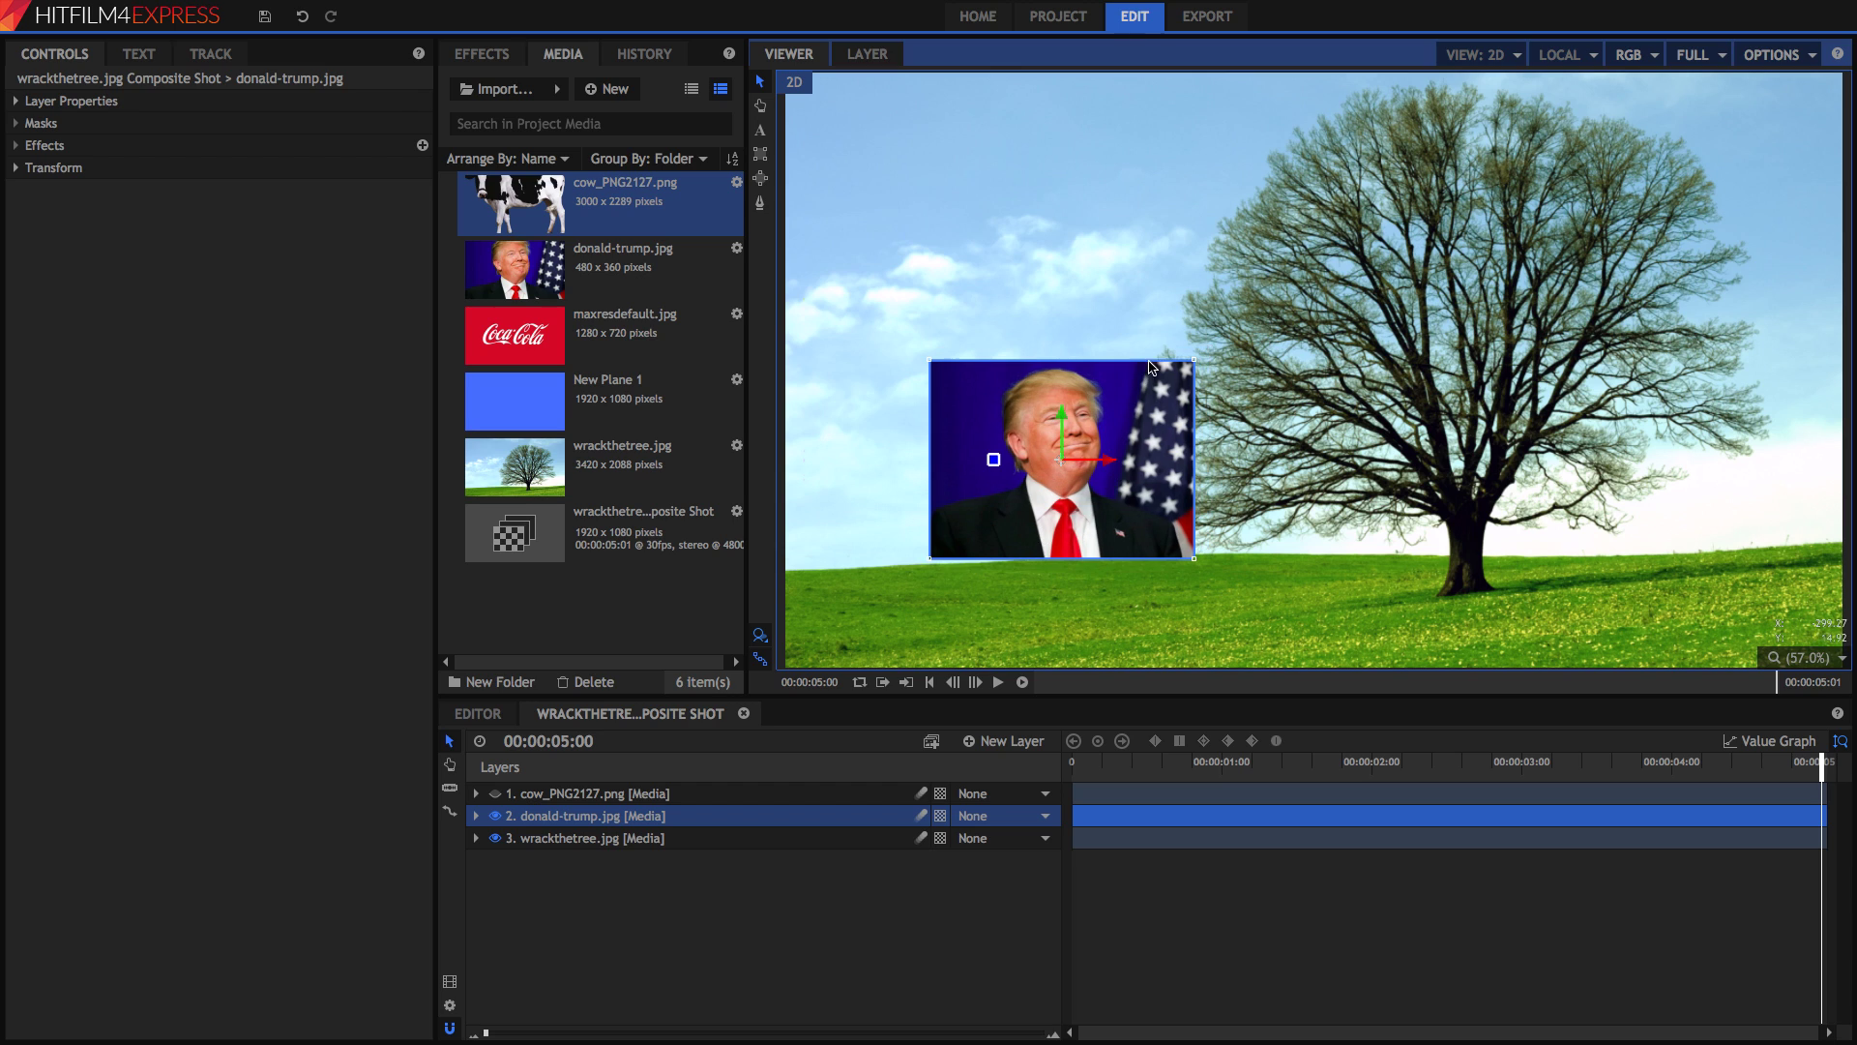
pyautogui.moveTo(1064, 435); pyautogui.dragTo(1049, 482)
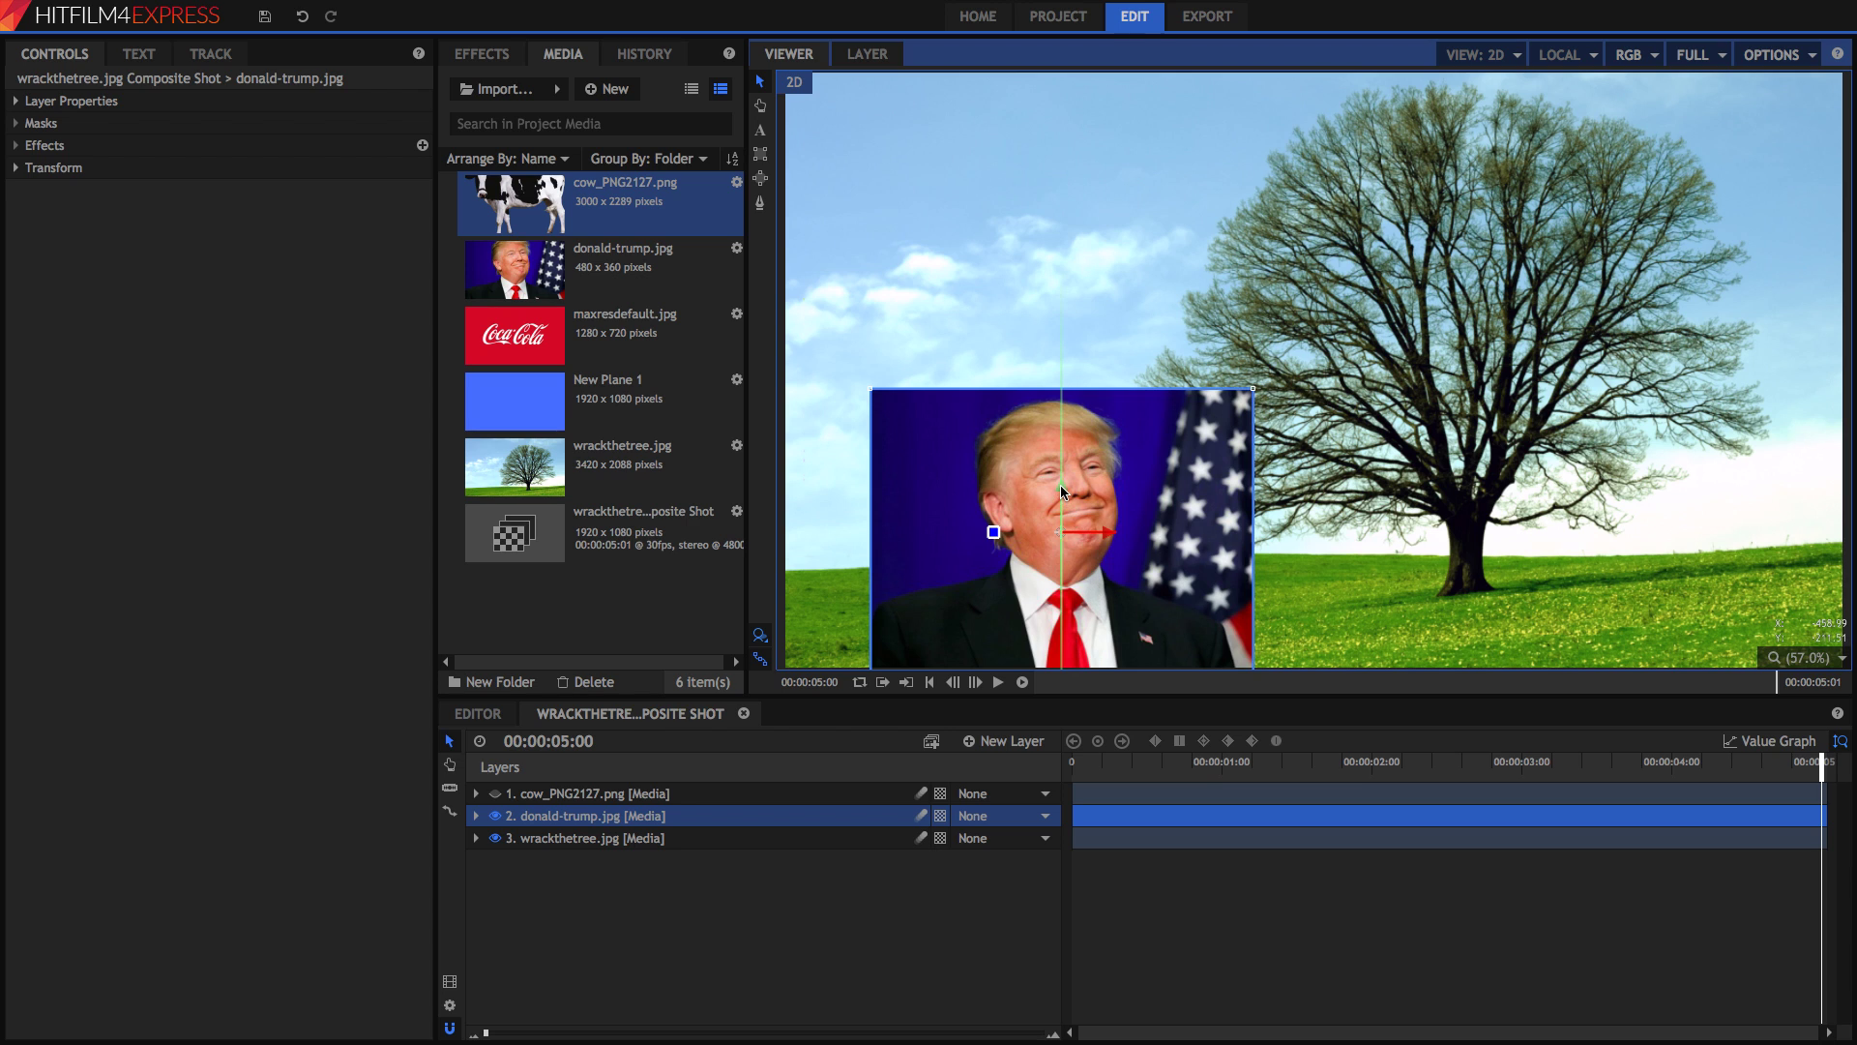
pyautogui.moveTo(1060, 484); pyautogui.dragTo(1062, 445)
pyautogui.click(1215, 905)
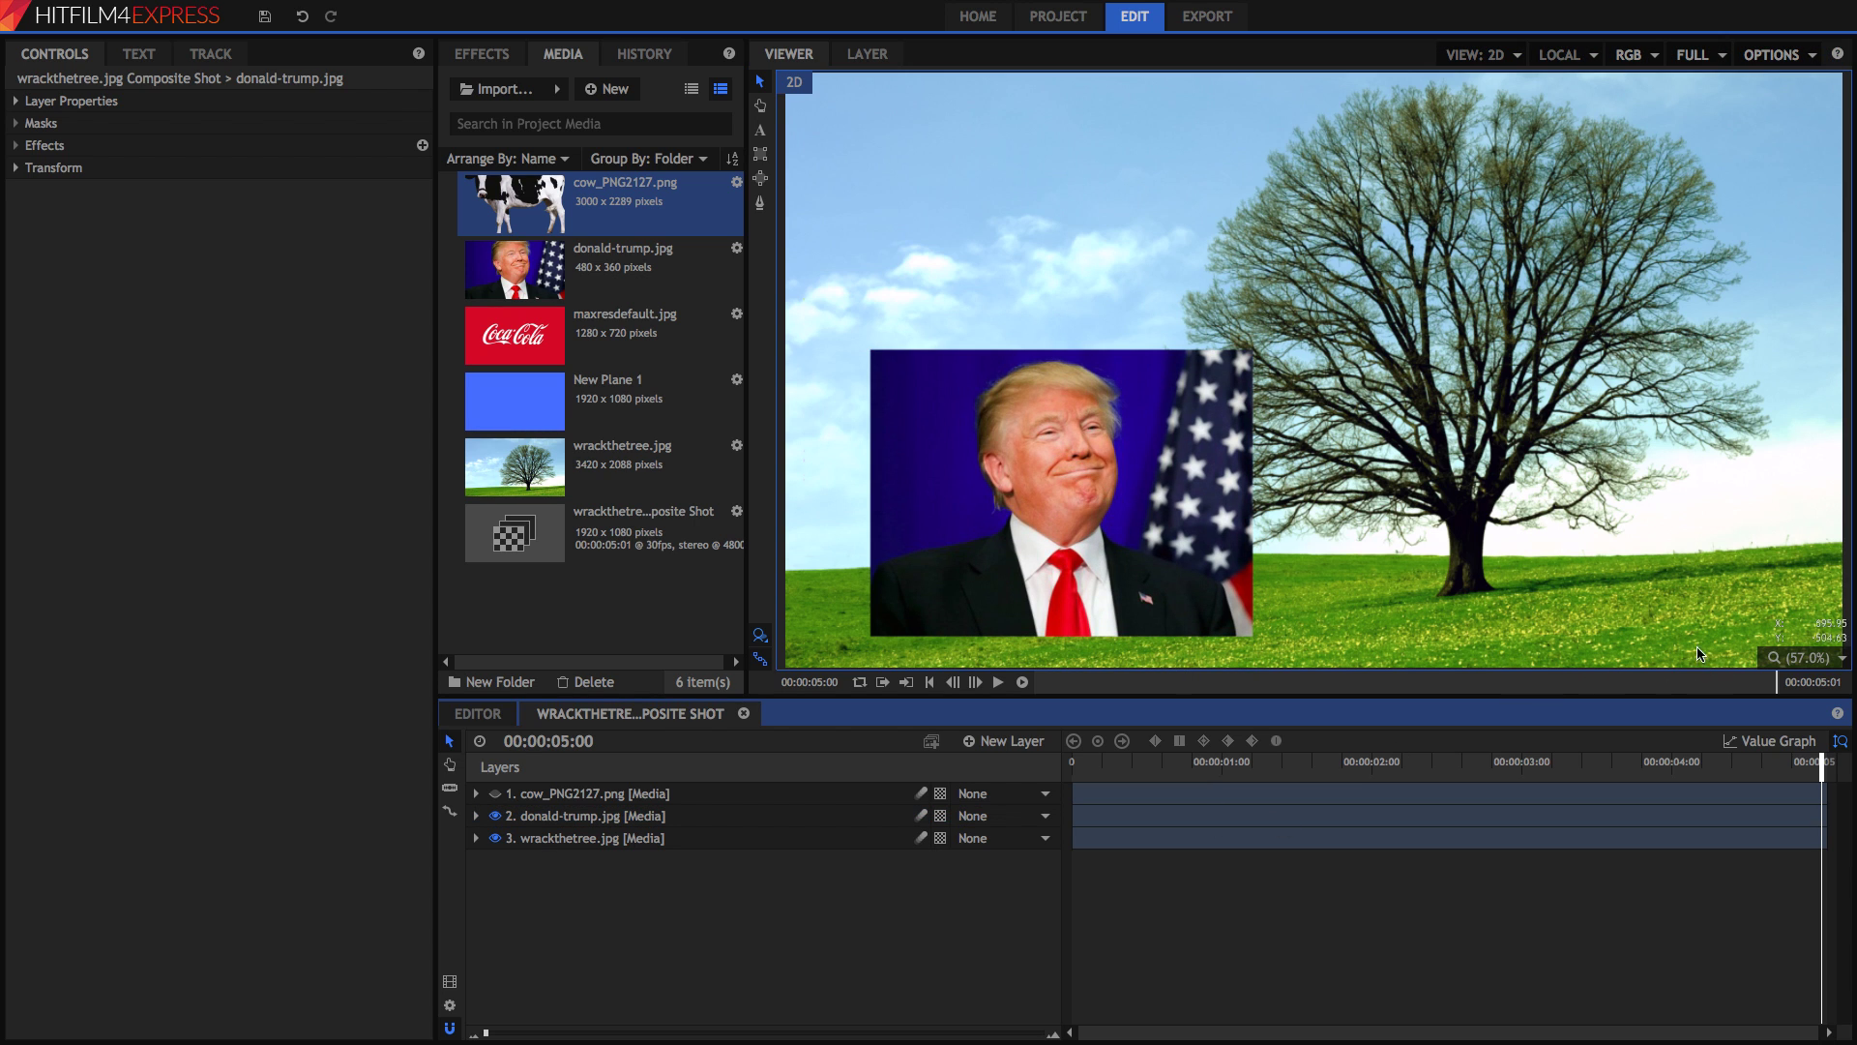
# - Zoom in on the Trump photo and trace a freehand mask from the collar up the jaw and cheek
pyautogui.scroll(4, 1093, 523)
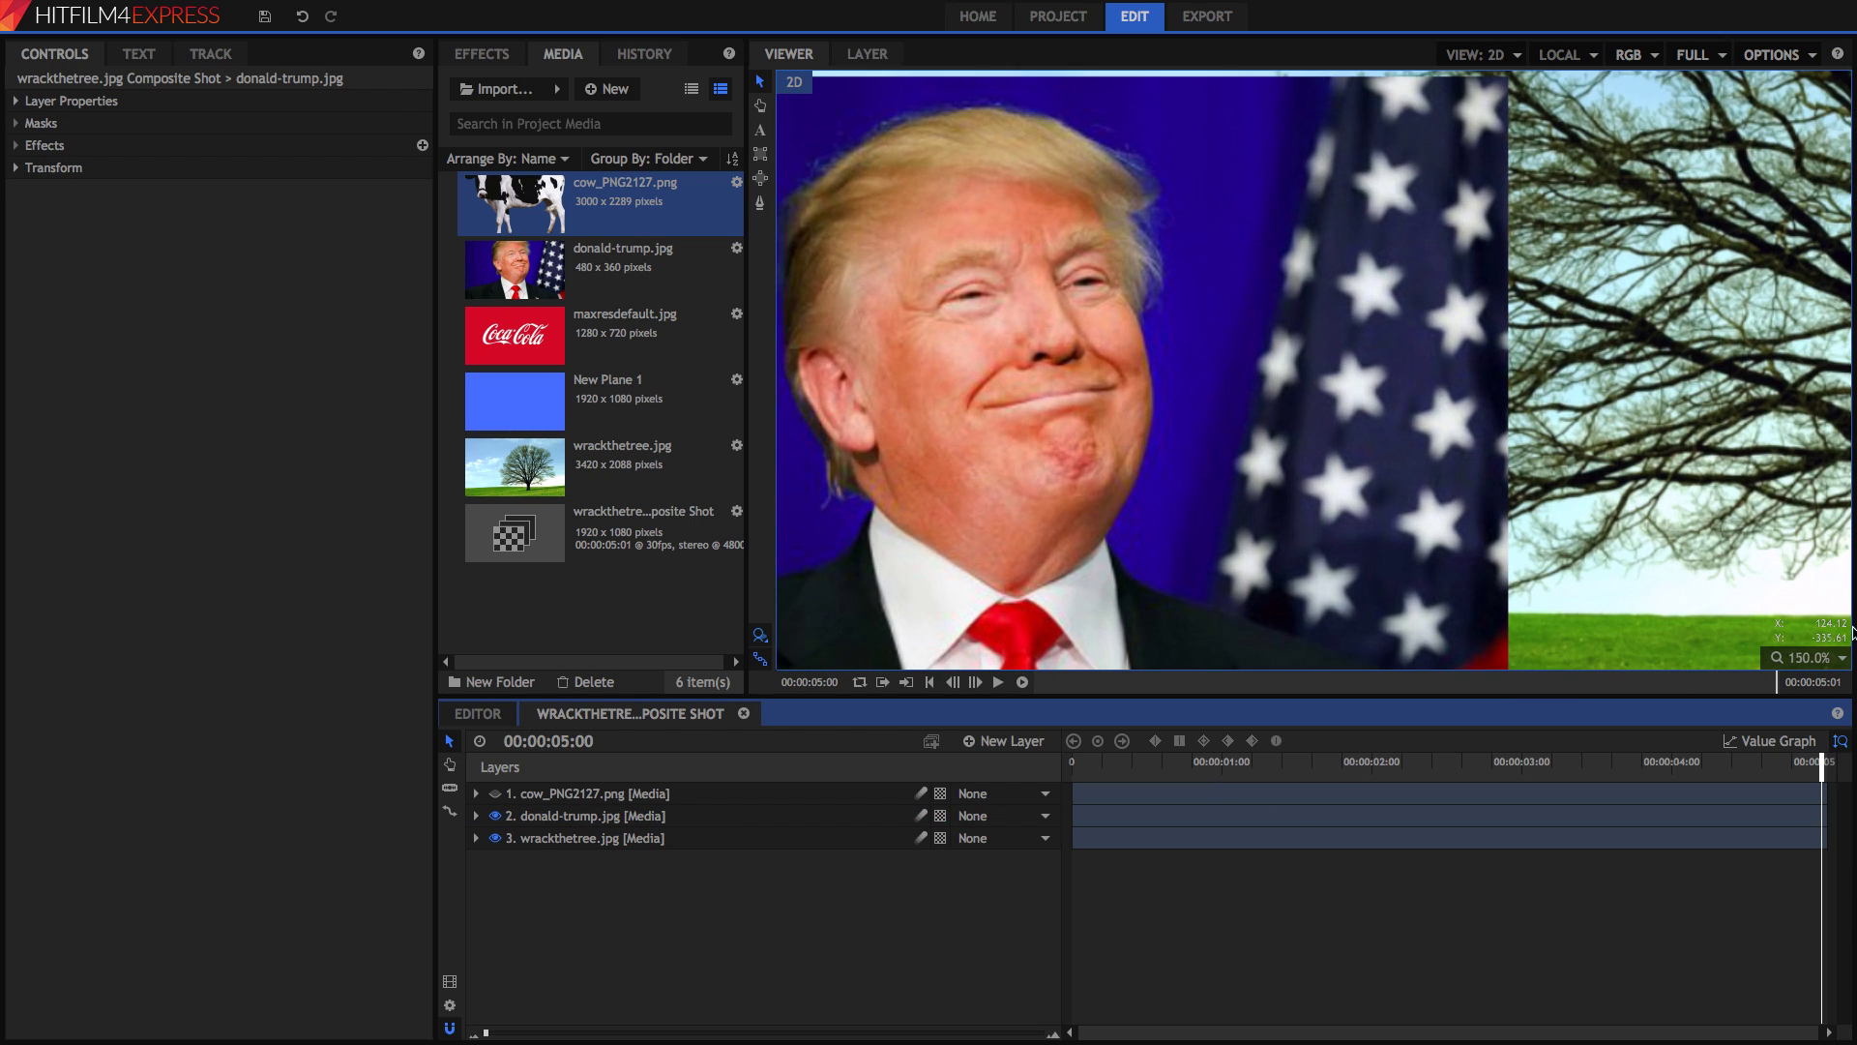
pyautogui.click(1165, 383)
pyautogui.scroll(2, 1166, 381)
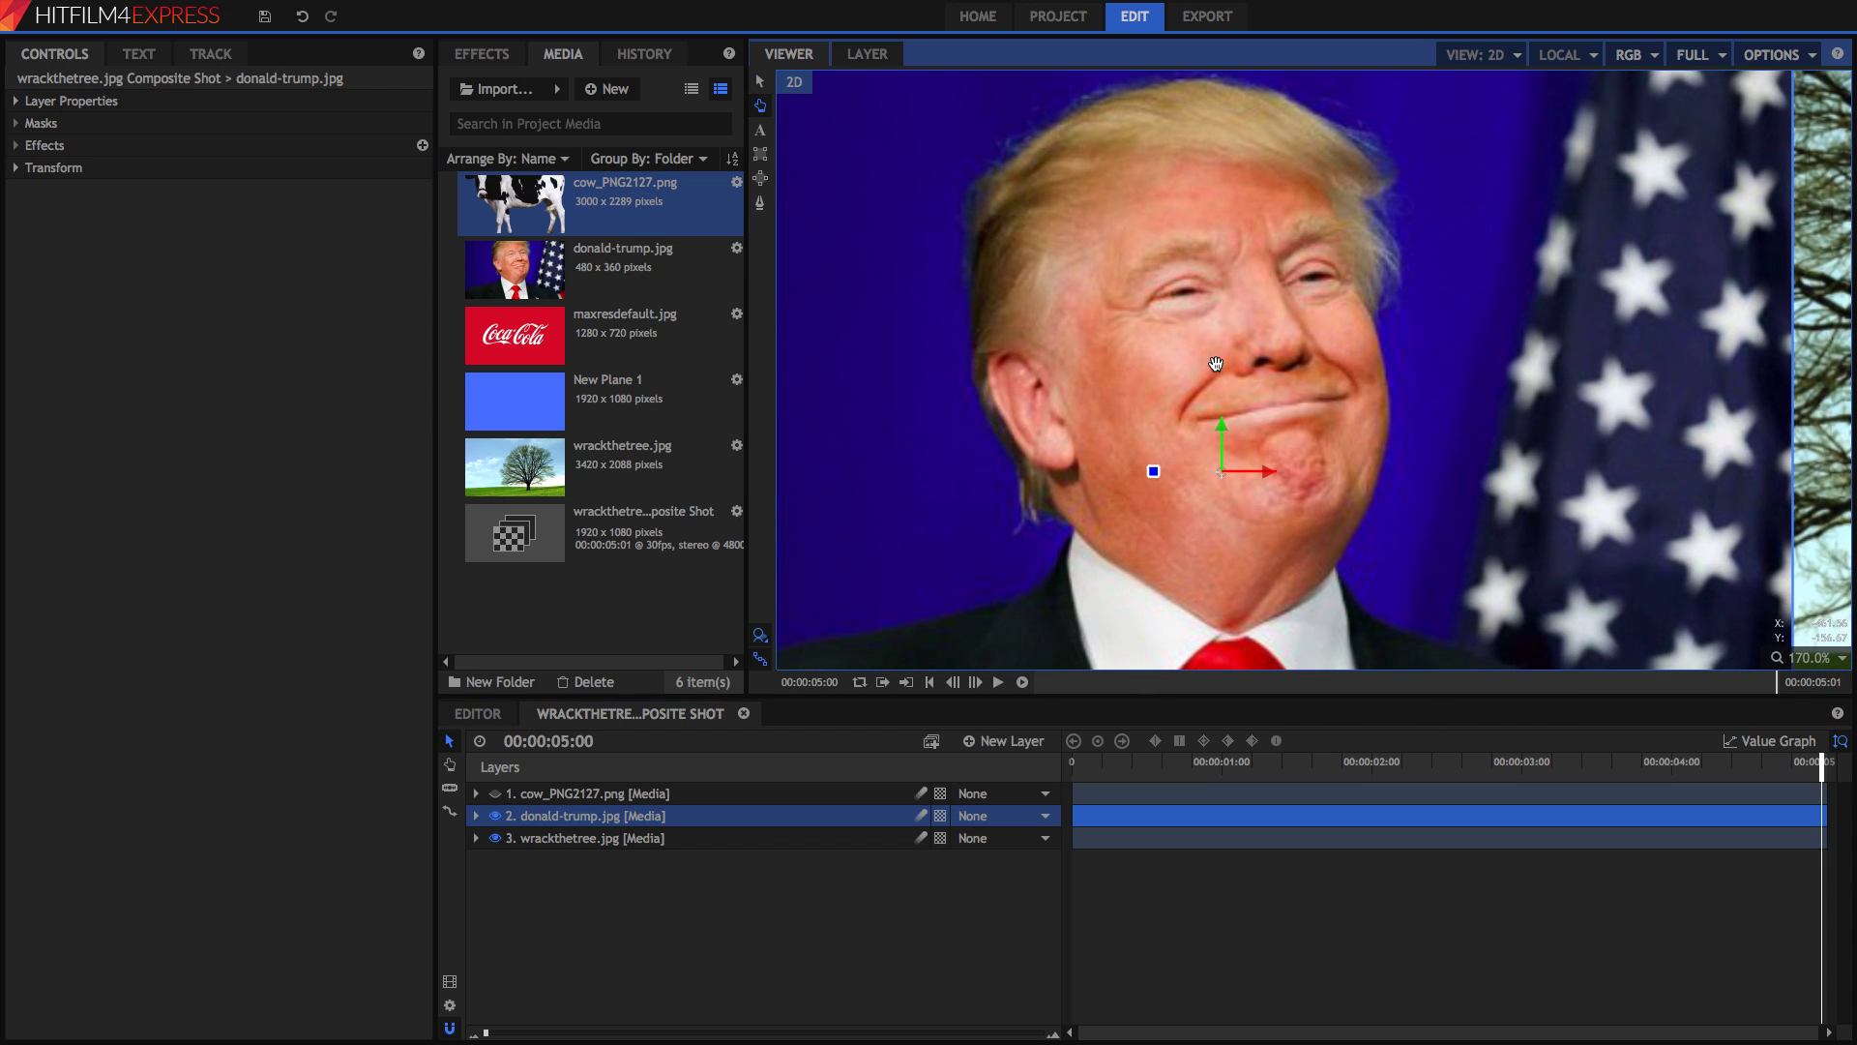
pyautogui.click(760, 203)
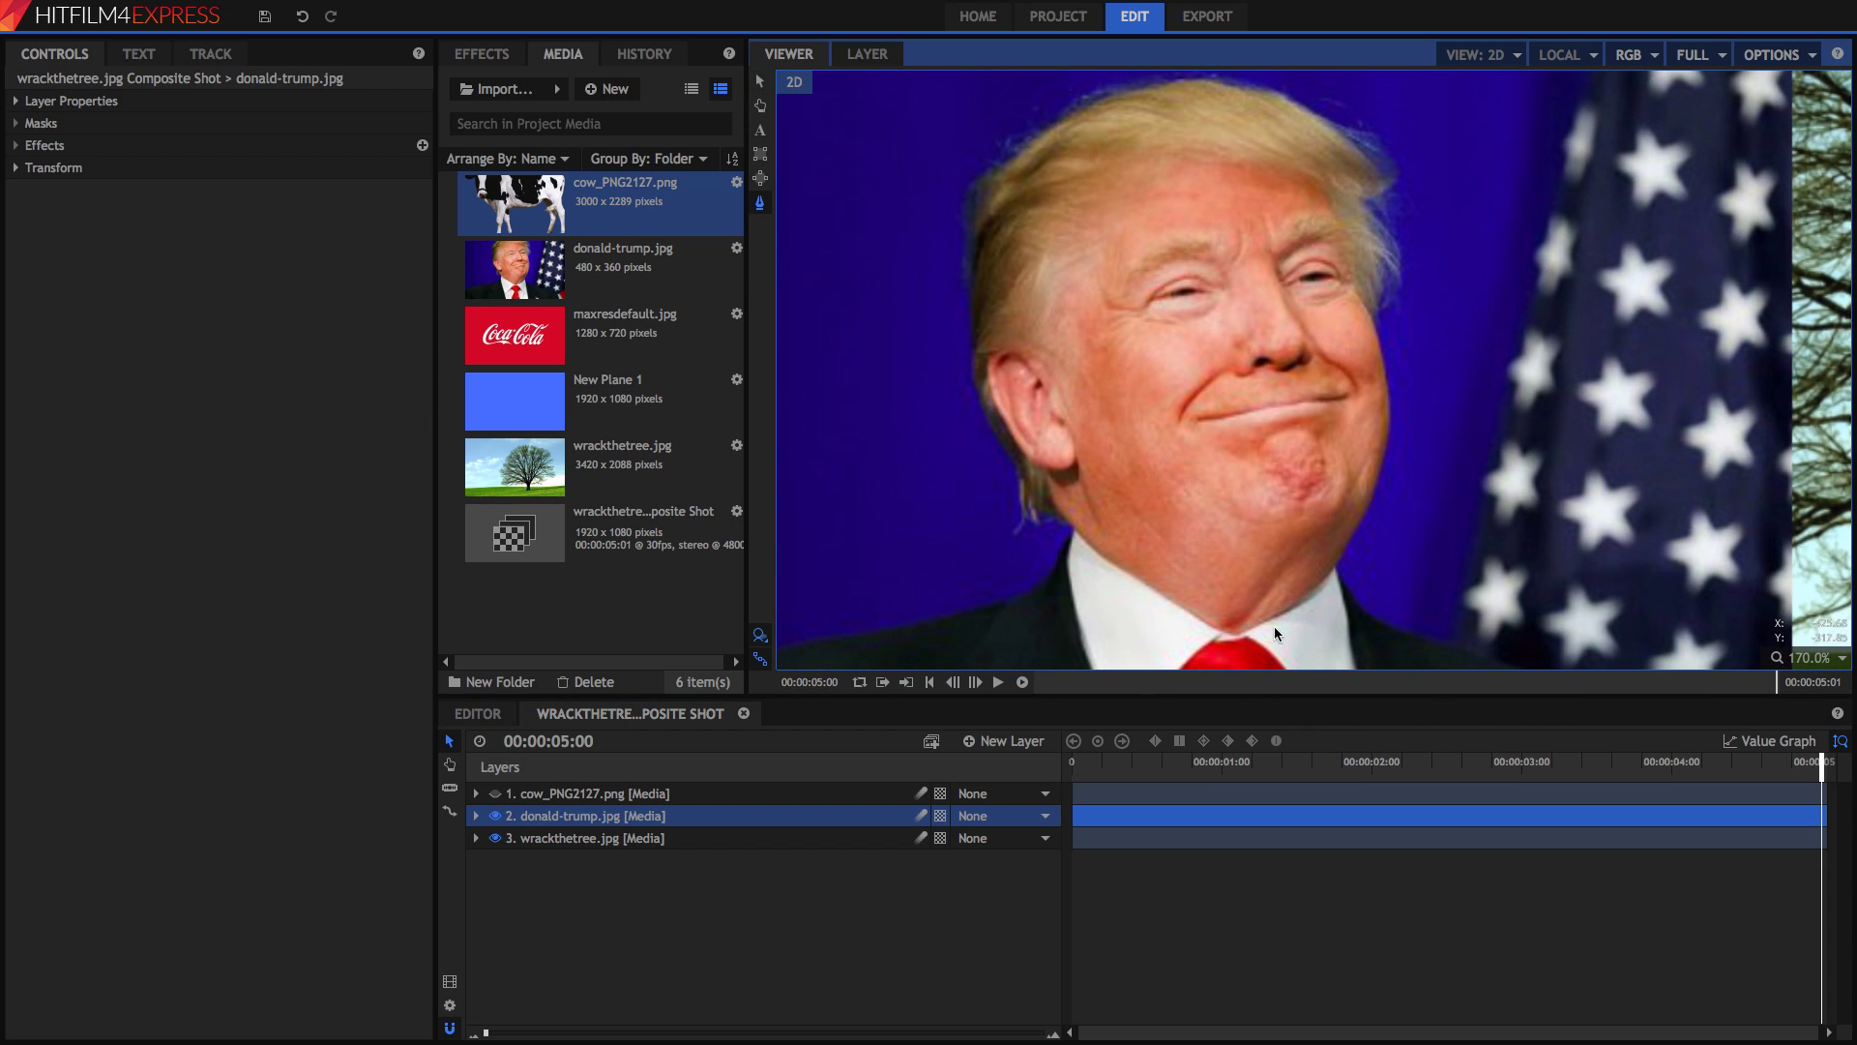
pyautogui.click(1238, 637)
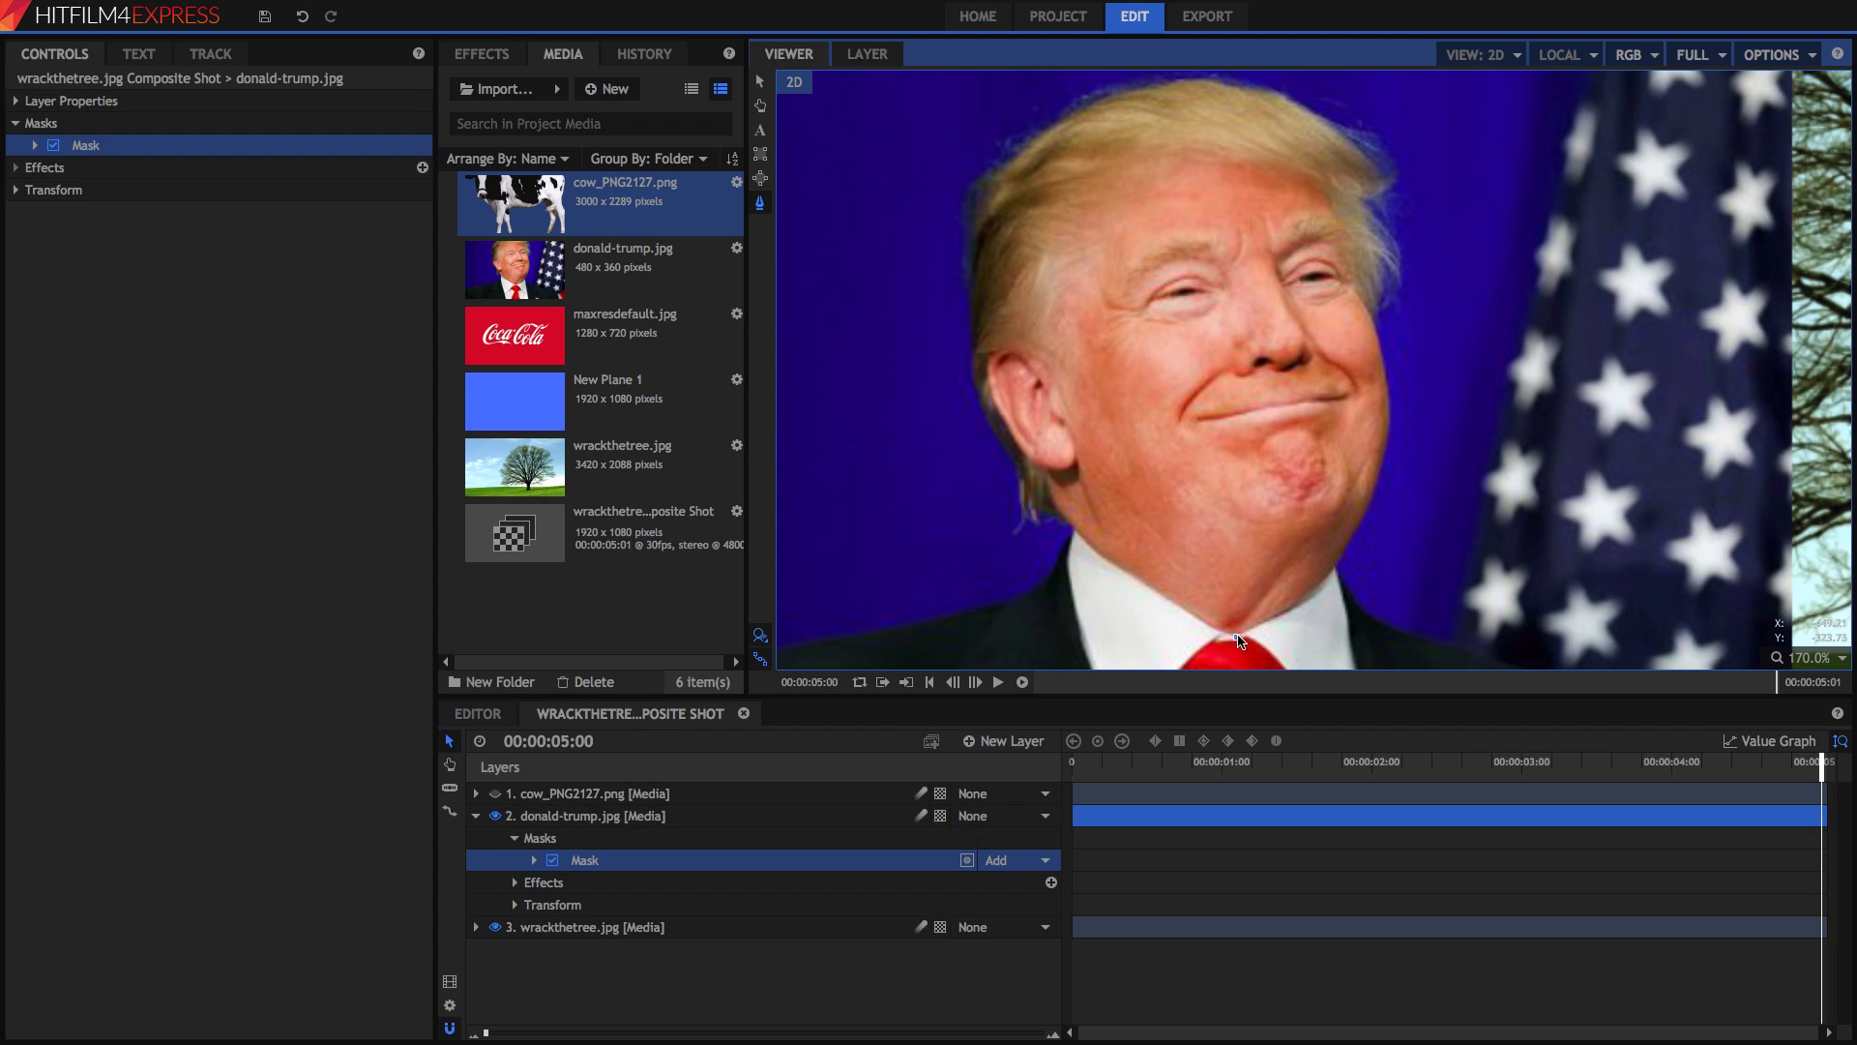
pyautogui.click(1306, 599)
pyautogui.click(1338, 558)
pyautogui.click(1376, 484)
pyautogui.click(1390, 421)
pyautogui.click(1378, 349)
pyautogui.click(1379, 278)
# - Trace the mask around the hair with curved points over the top and close it at the collar
pyautogui.click(1384, 234)
pyautogui.click(1360, 200)
pyautogui.click(1384, 188)
pyautogui.click(1374, 163)
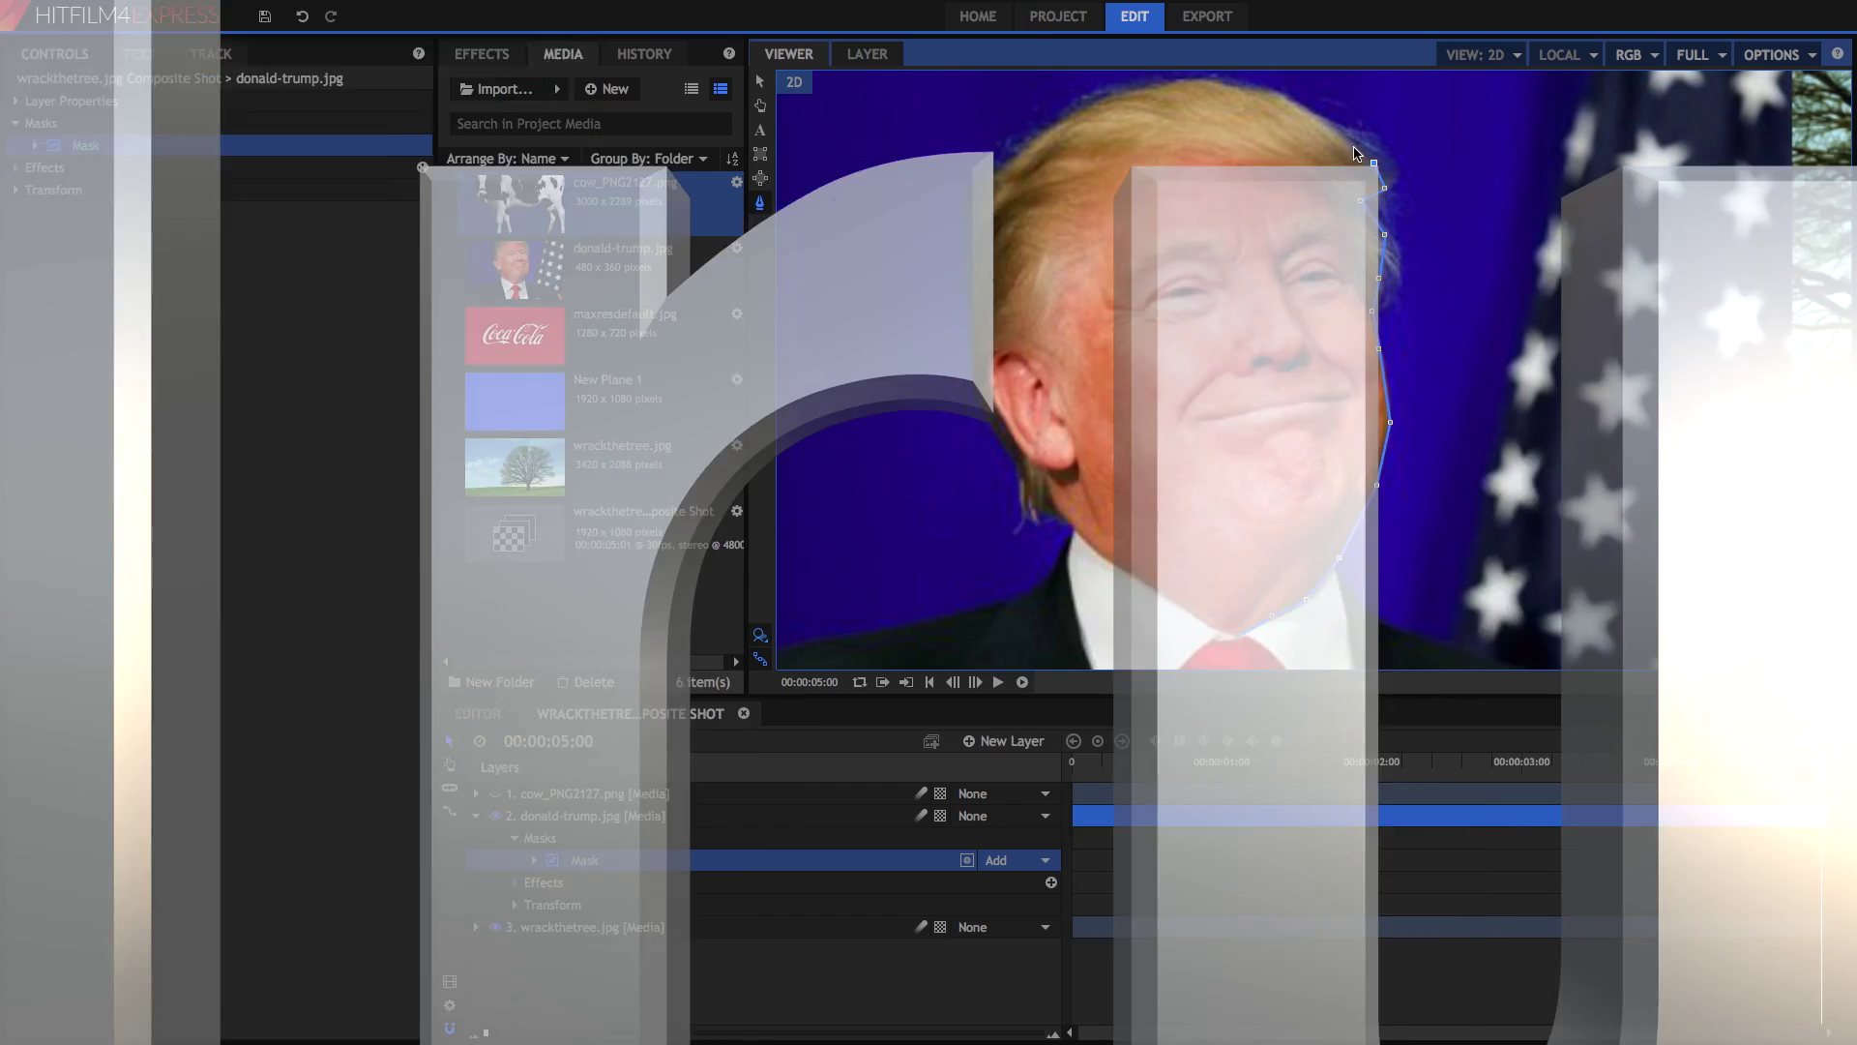
pyautogui.click(1318, 117)
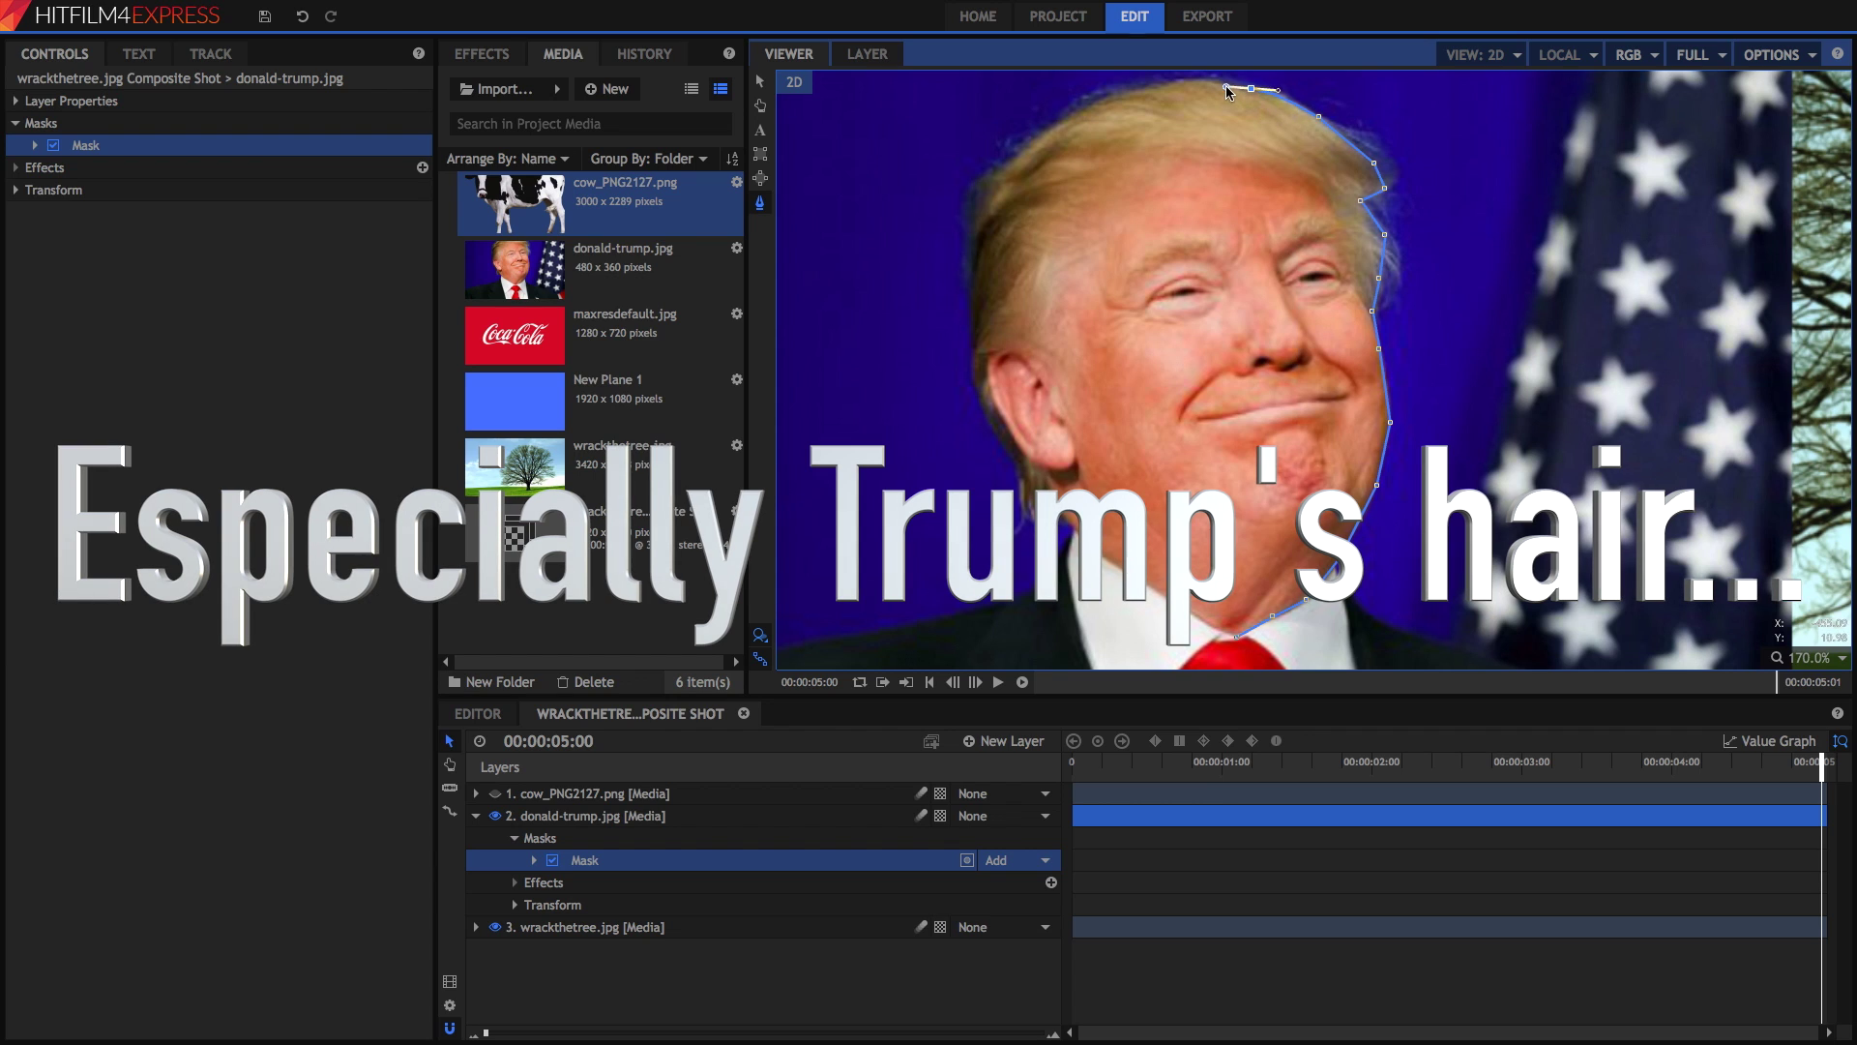
pyautogui.moveTo(1136, 92); pyautogui.dragTo(1072, 112)
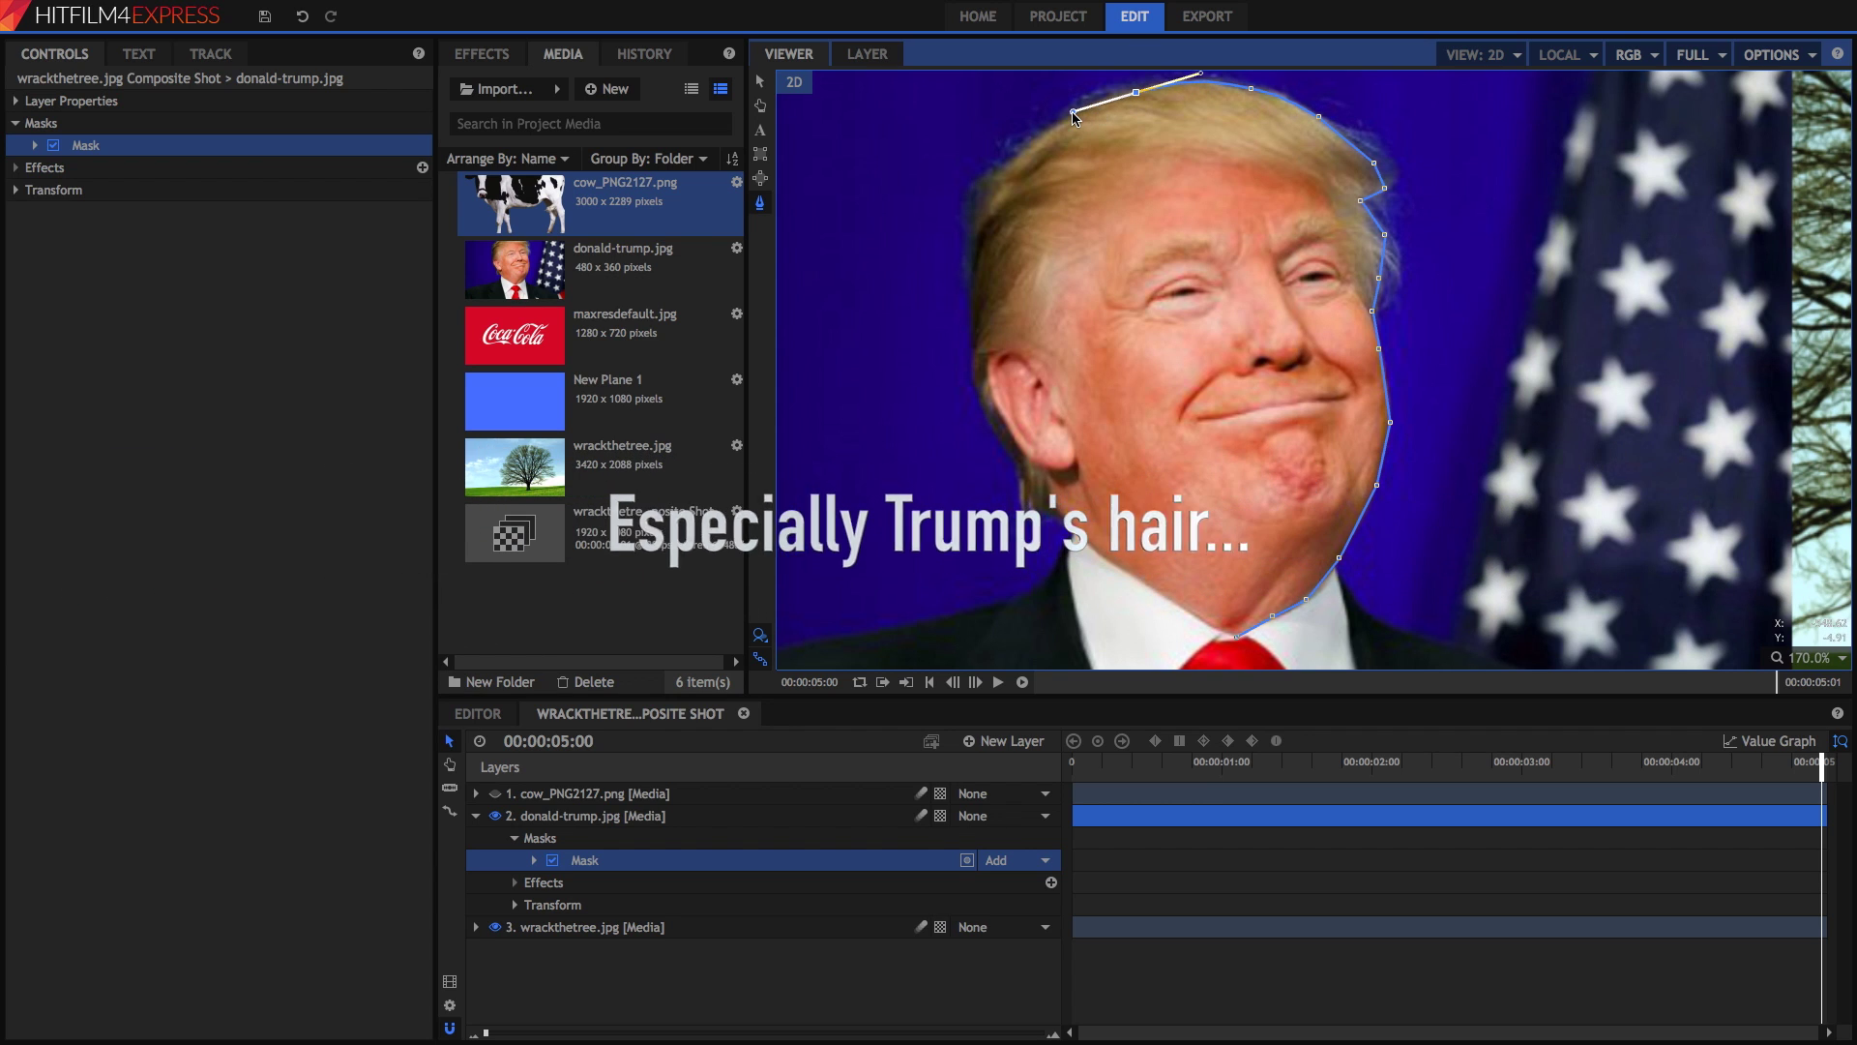
pyautogui.moveTo(999, 170); pyautogui.dragTo(978, 213)
pyautogui.click(1236, 637)
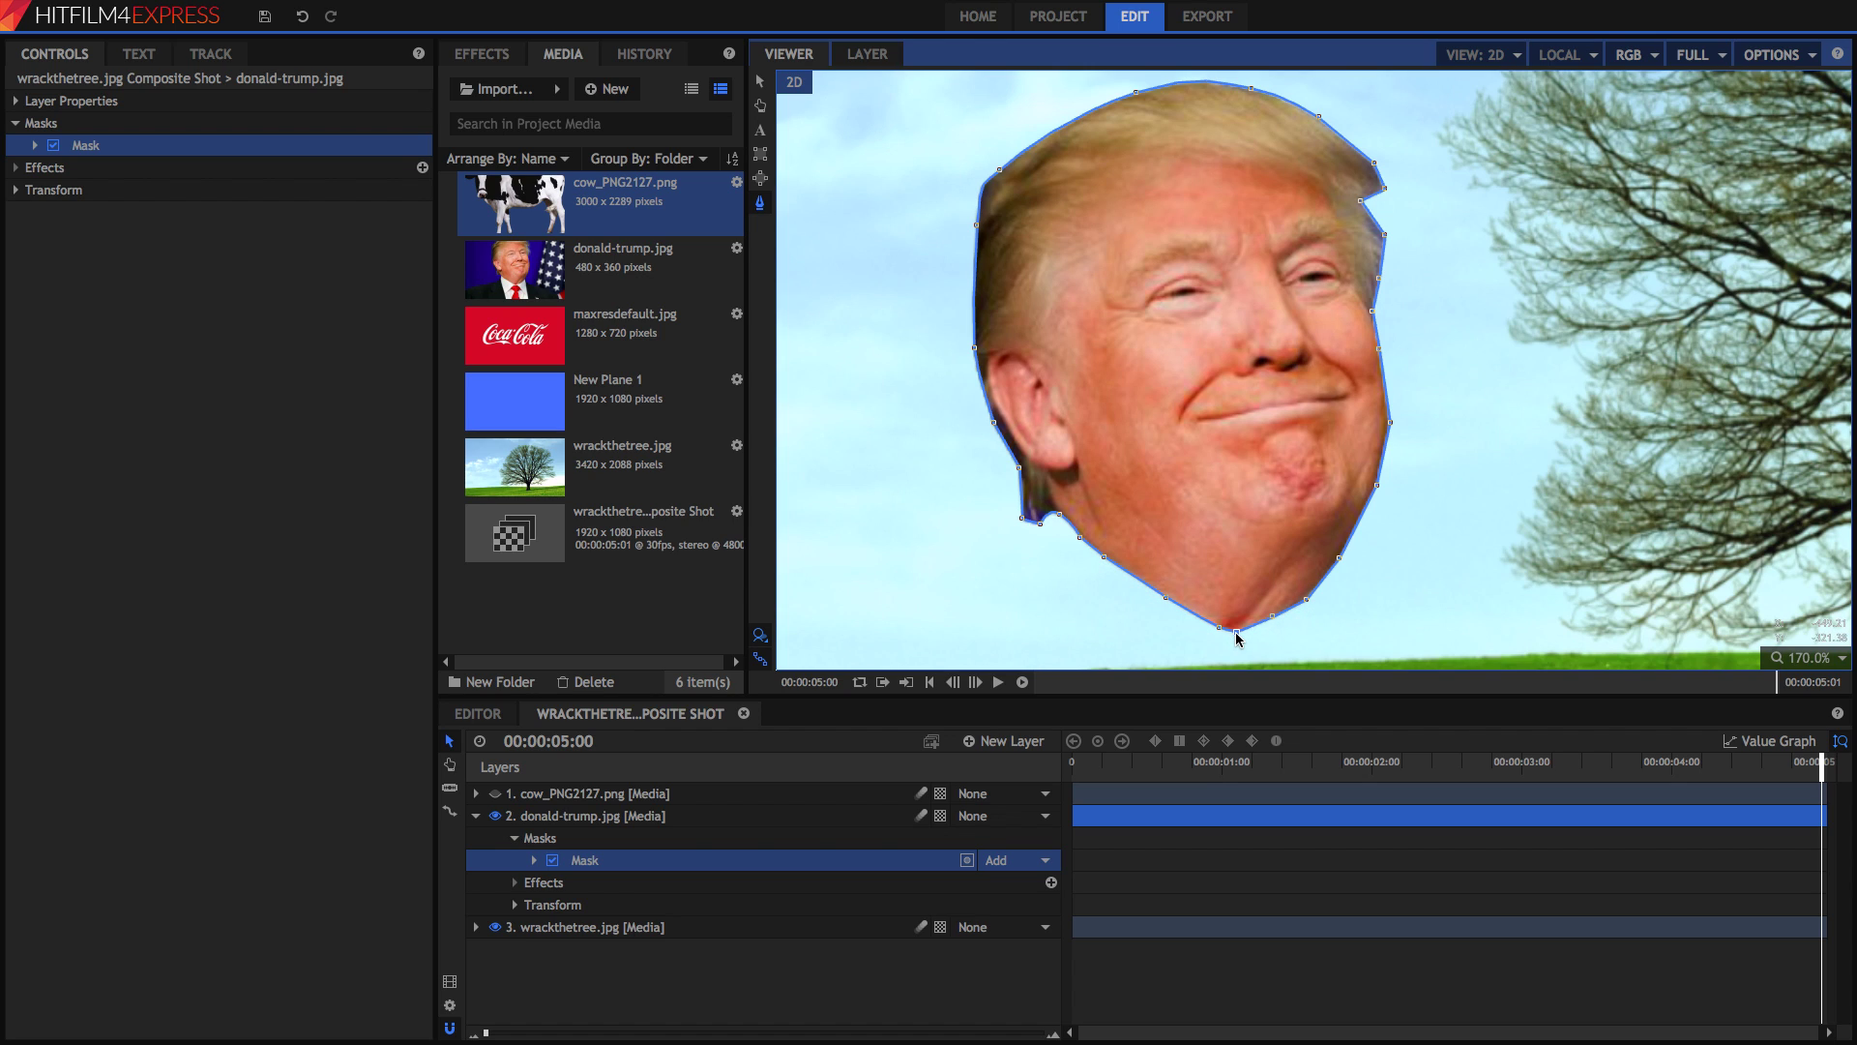
pyautogui.click(761, 80)
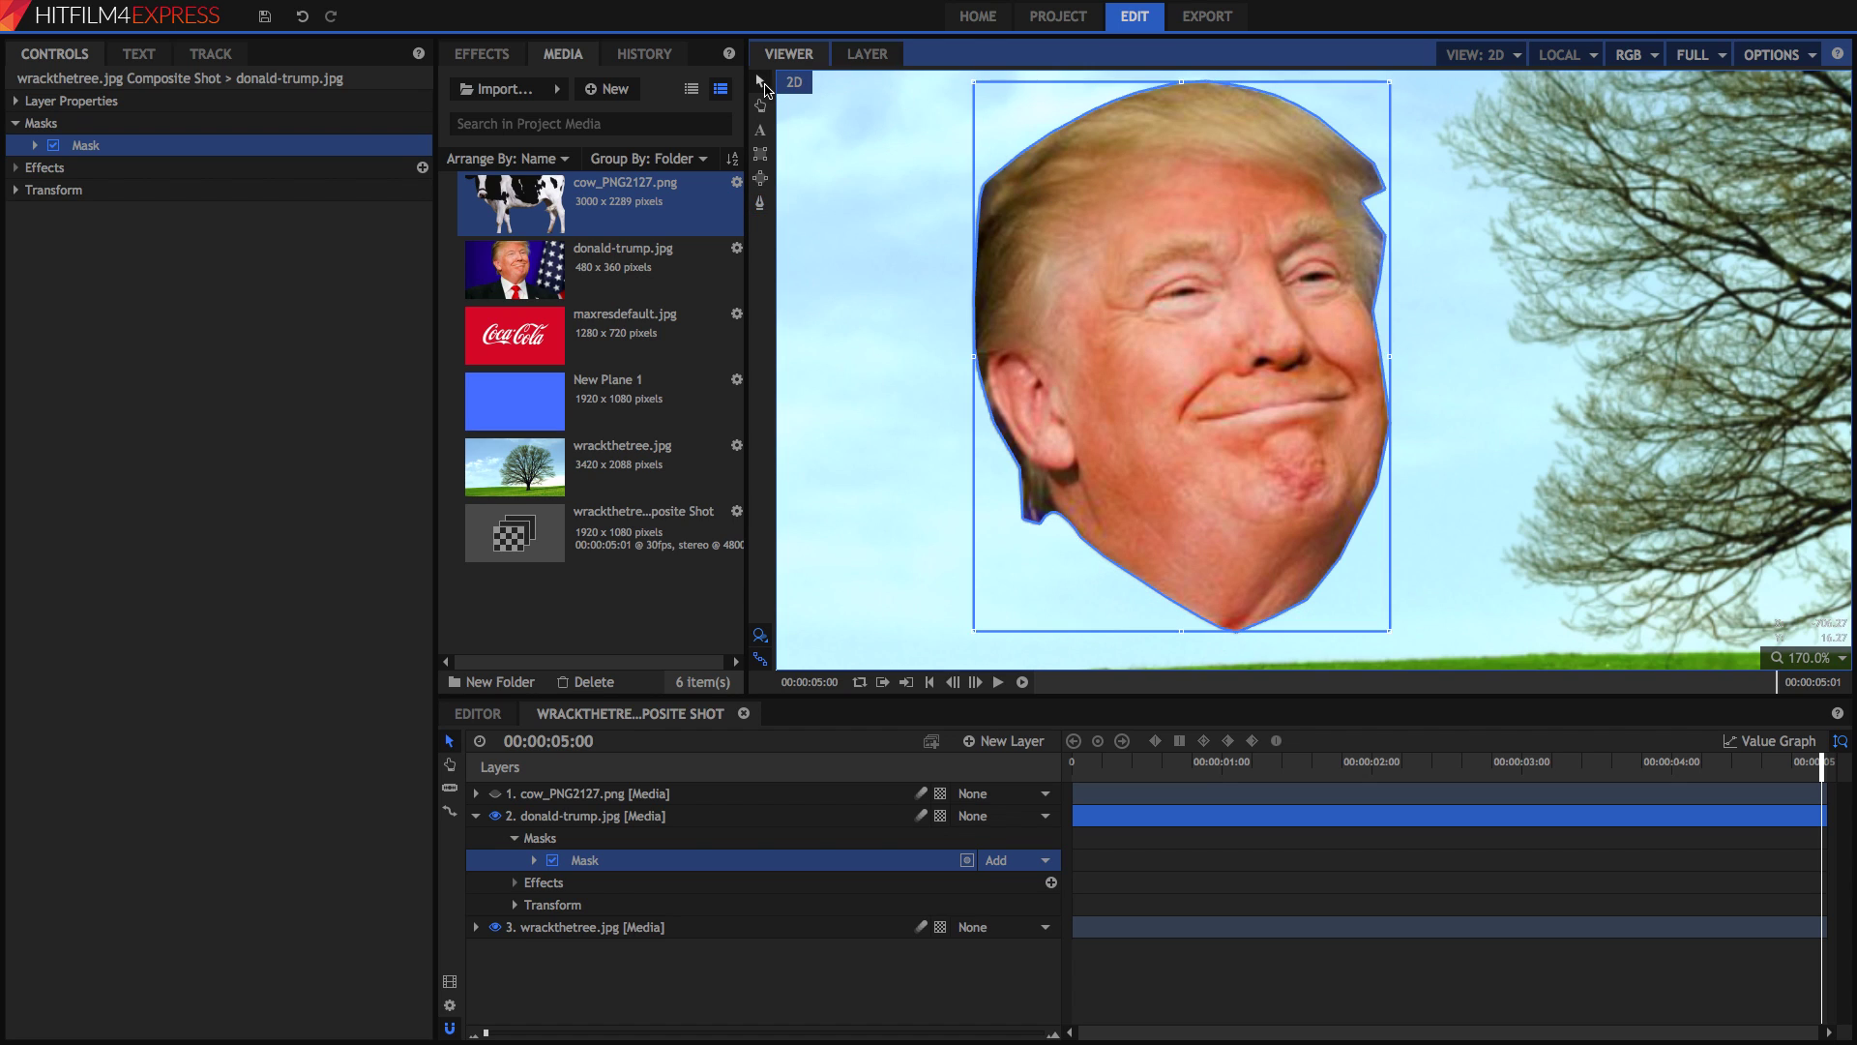
pyautogui.click(1293, 985)
pyautogui.click(646, 814)
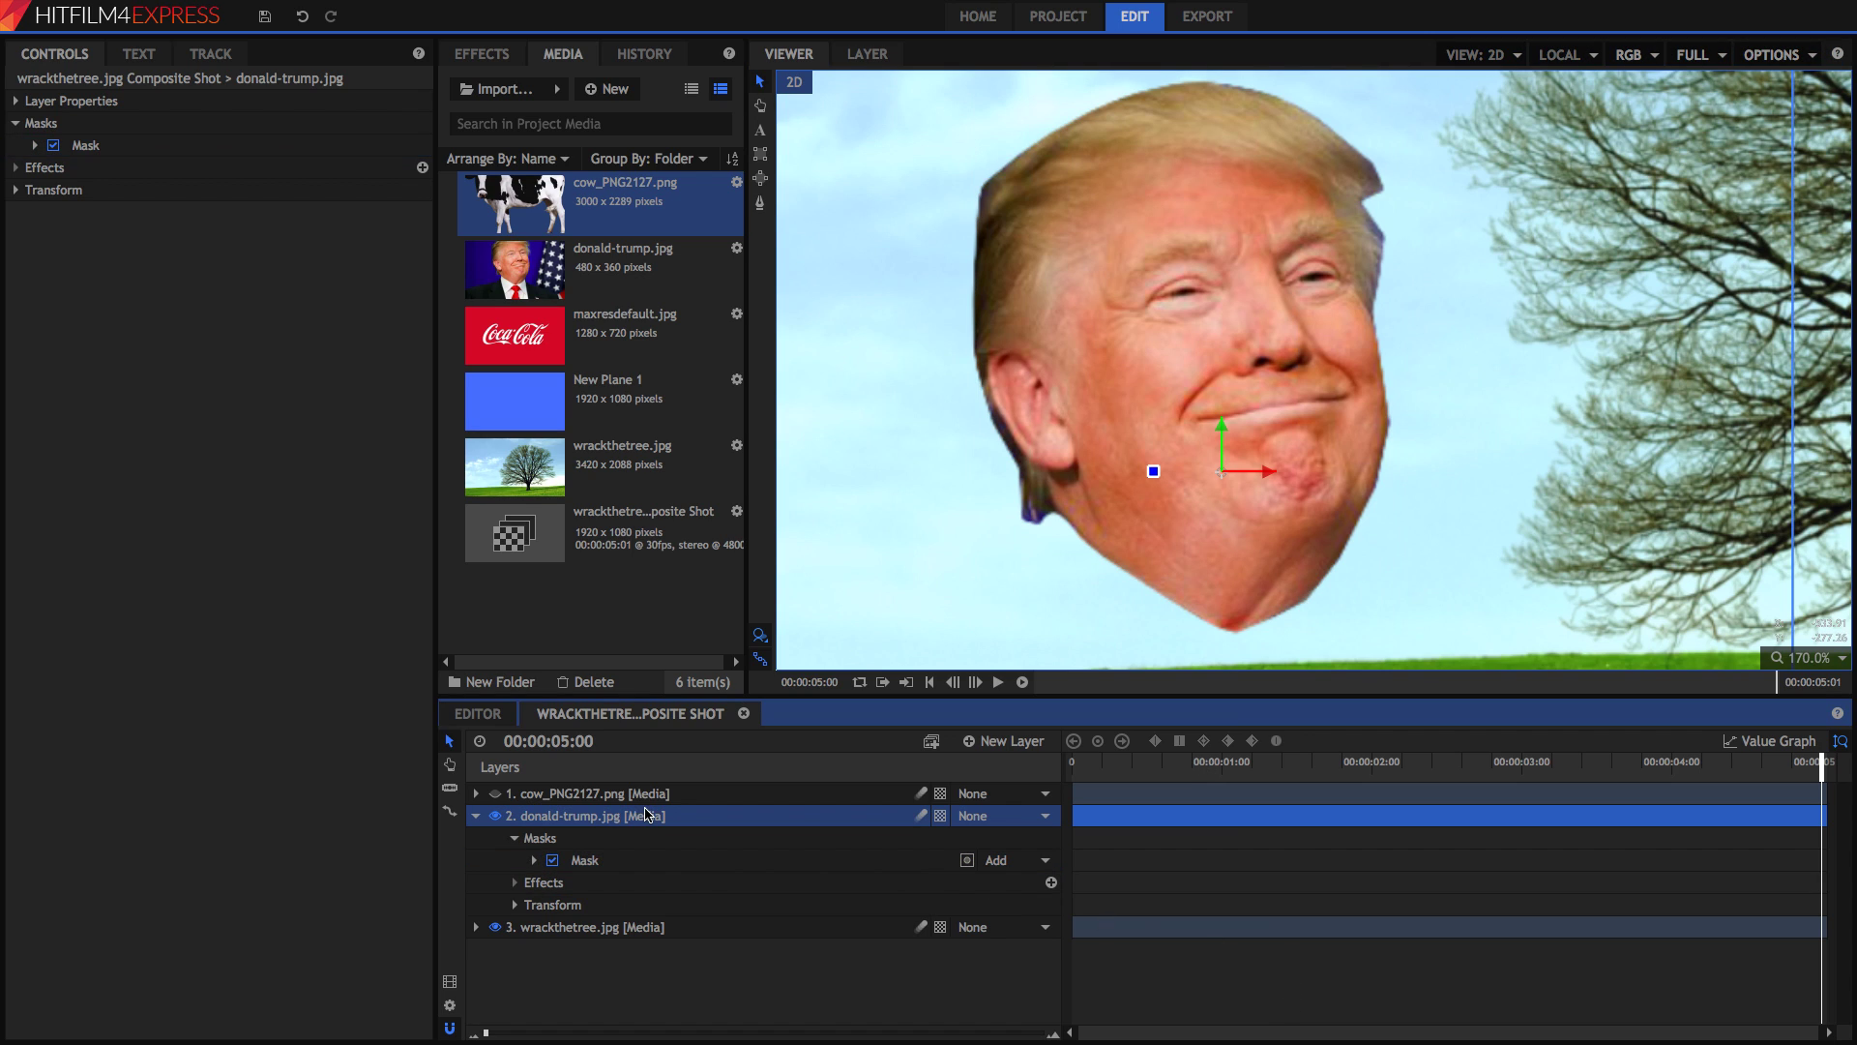
pyautogui.moveTo(1220, 425); pyautogui.dragTo(1222, 468)
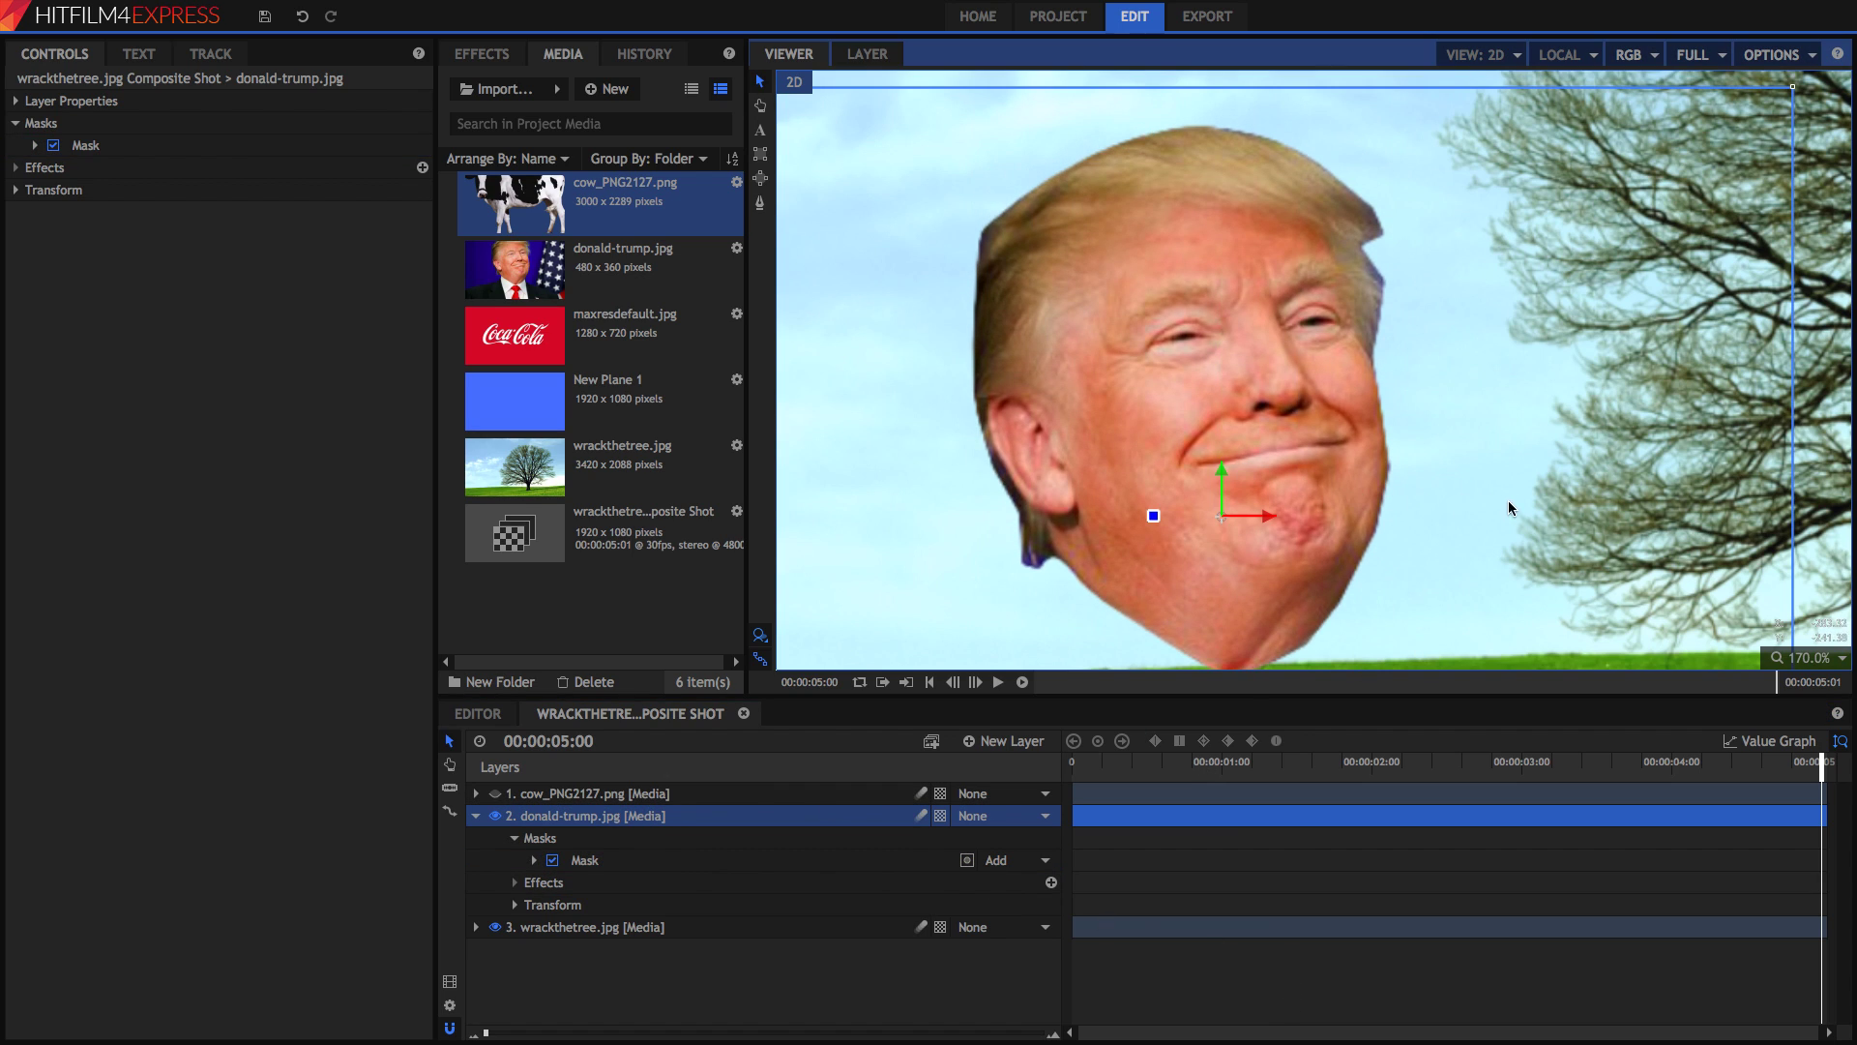
pyautogui.hotkey('ctrl', 'z')
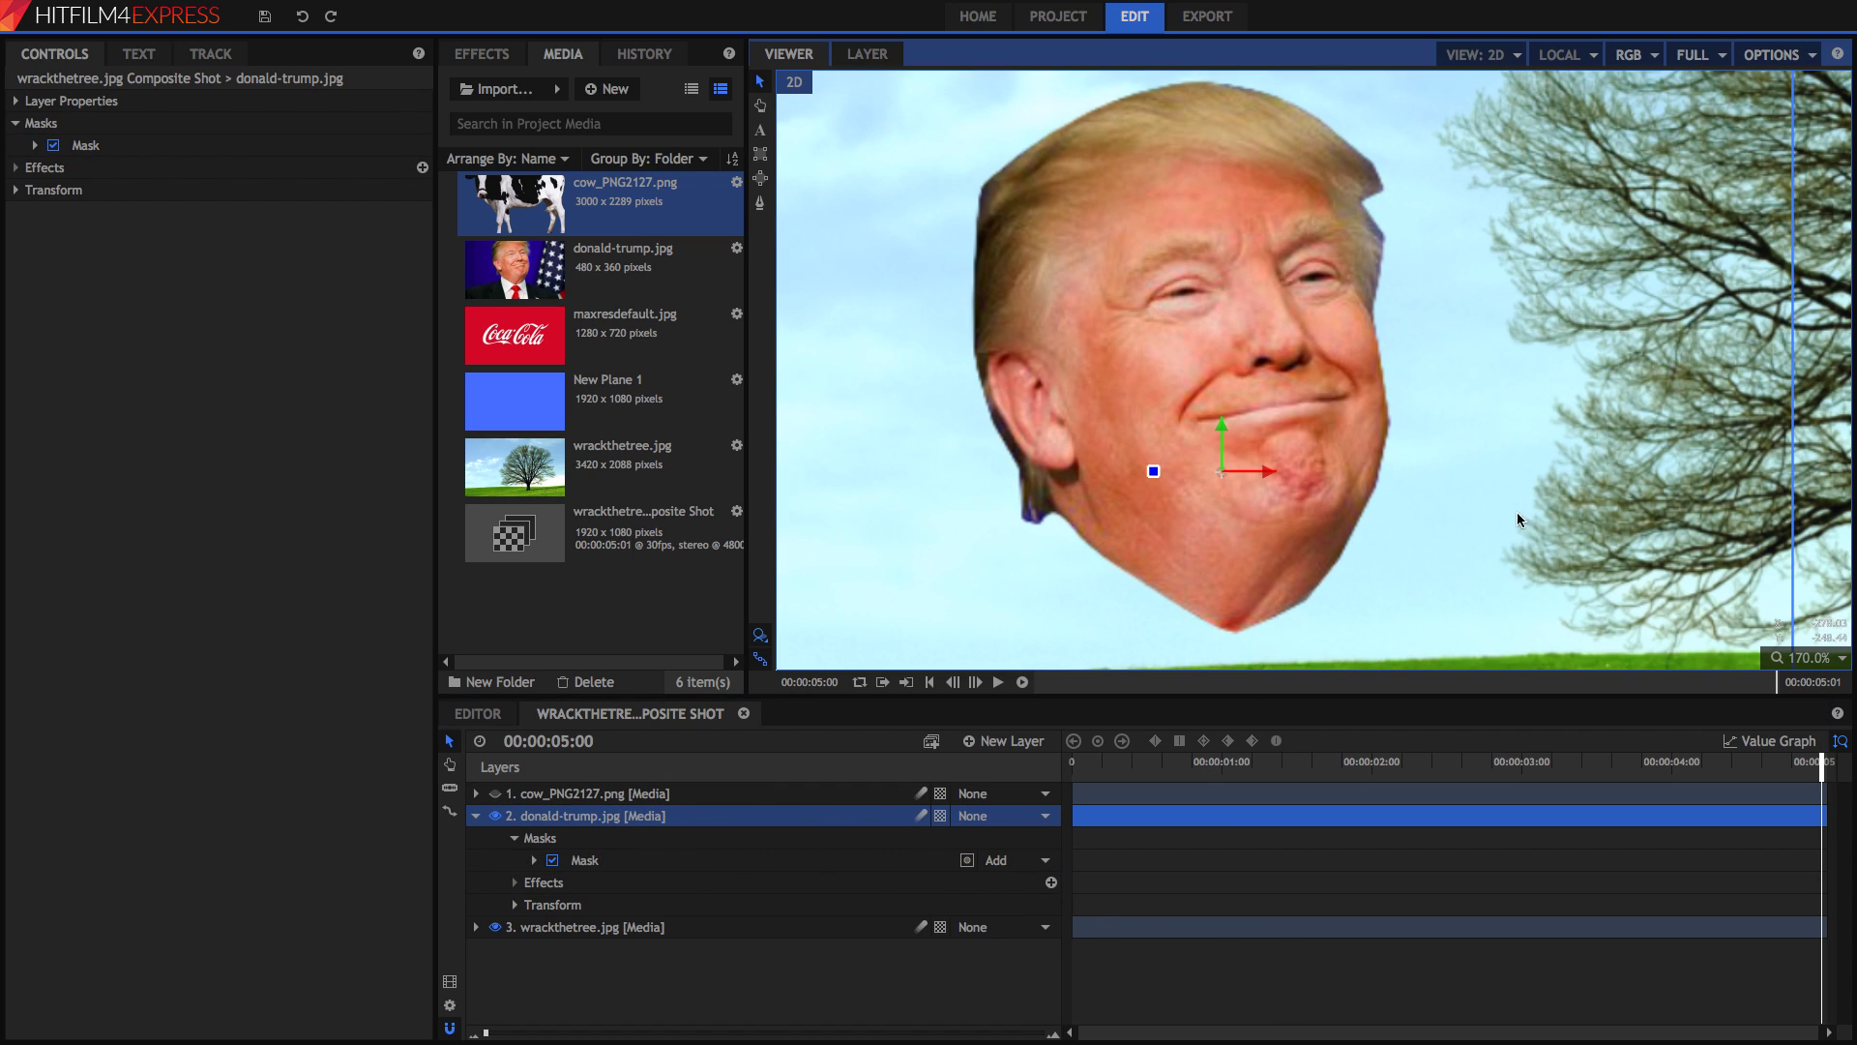
# - Expand the mask's settings and scale the viewer to fit the whole frame
pyautogui.click(35, 145)
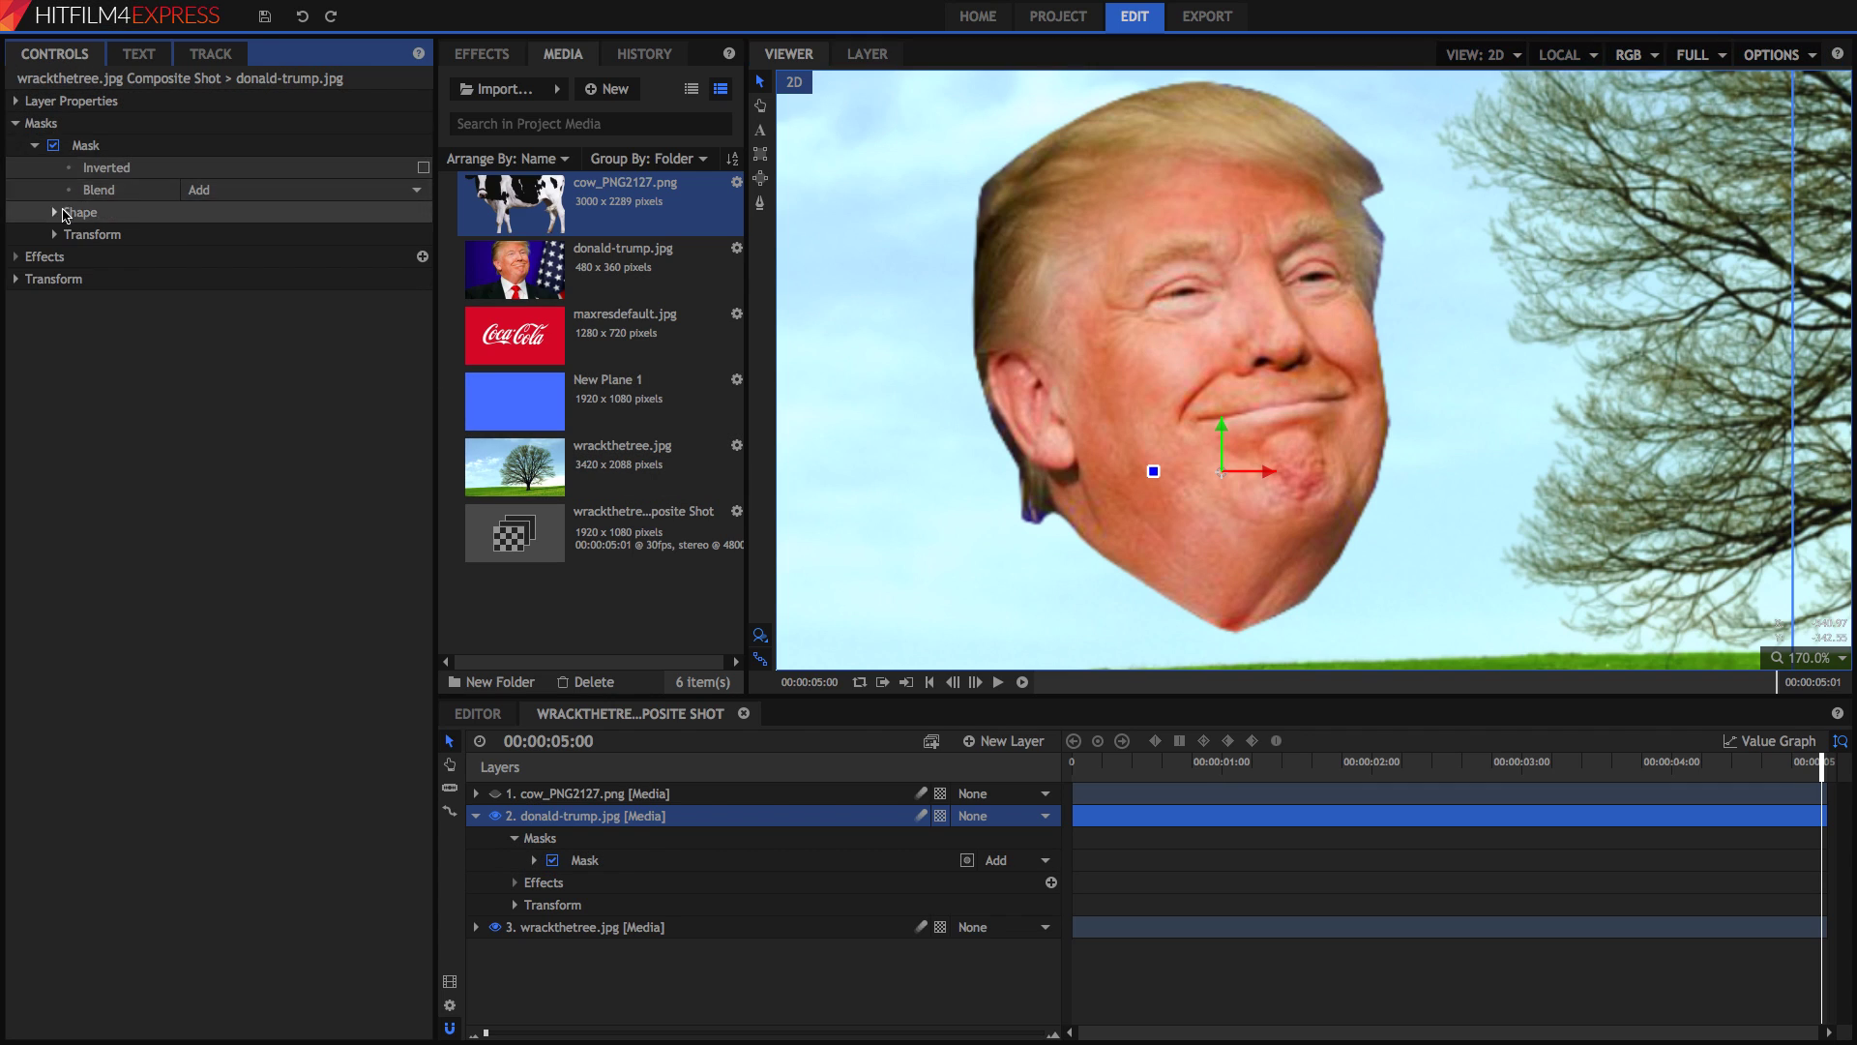
pyautogui.click(1832, 667)
pyautogui.click(1801, 859)
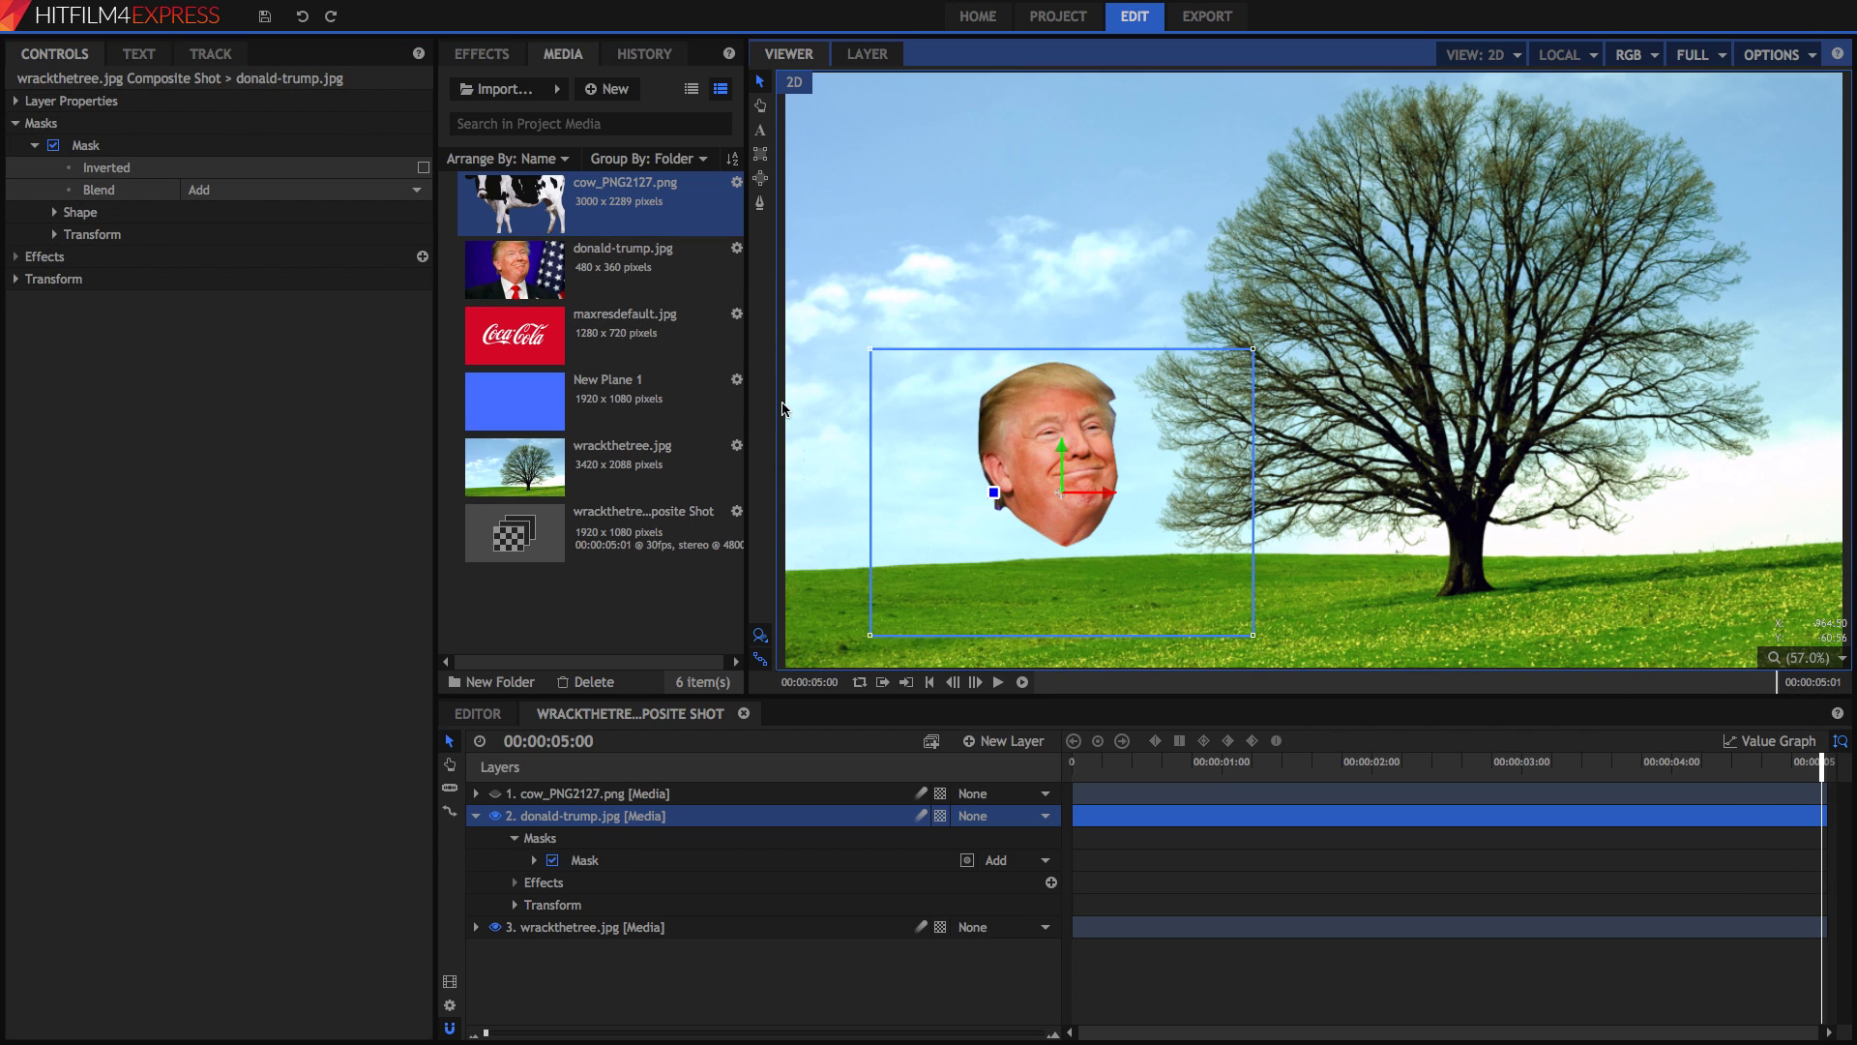
# - Toggle Inverted on and back off, keep Blend at Add, and expand the Shape settings
pyautogui.click(422, 167)
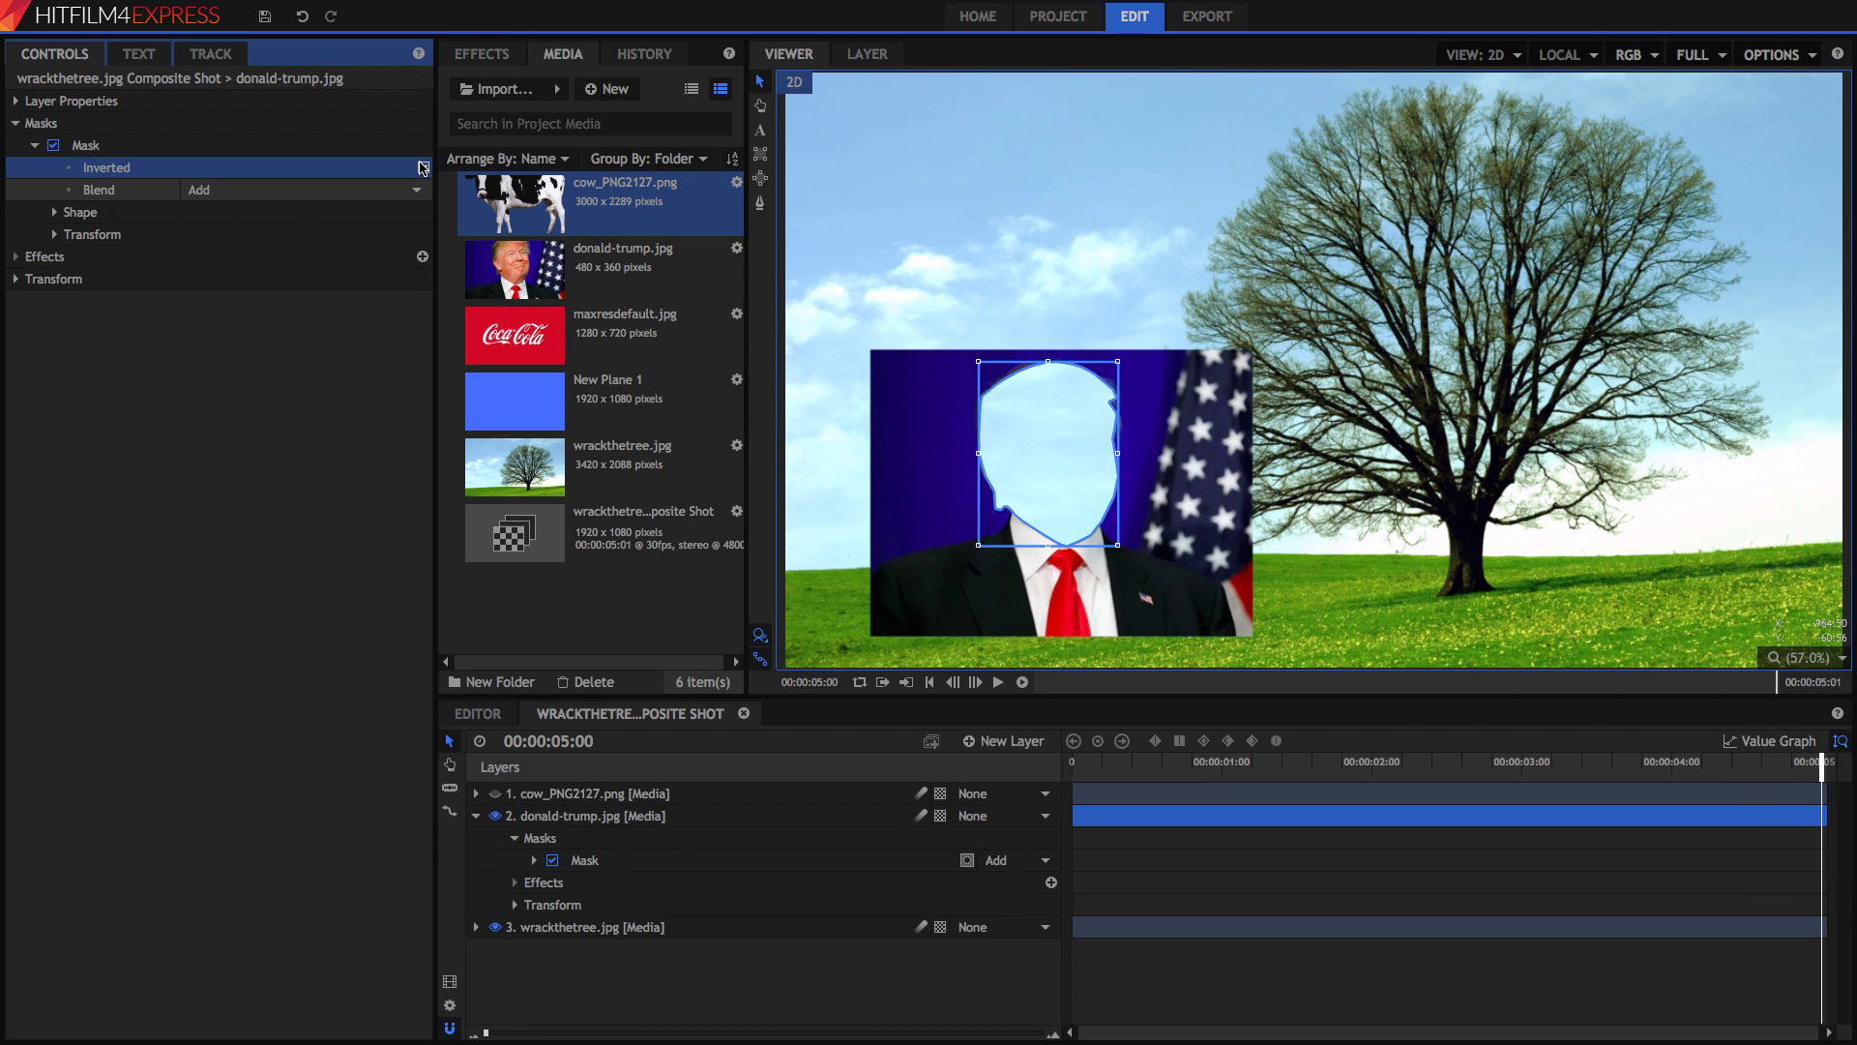
pyautogui.click(423, 168)
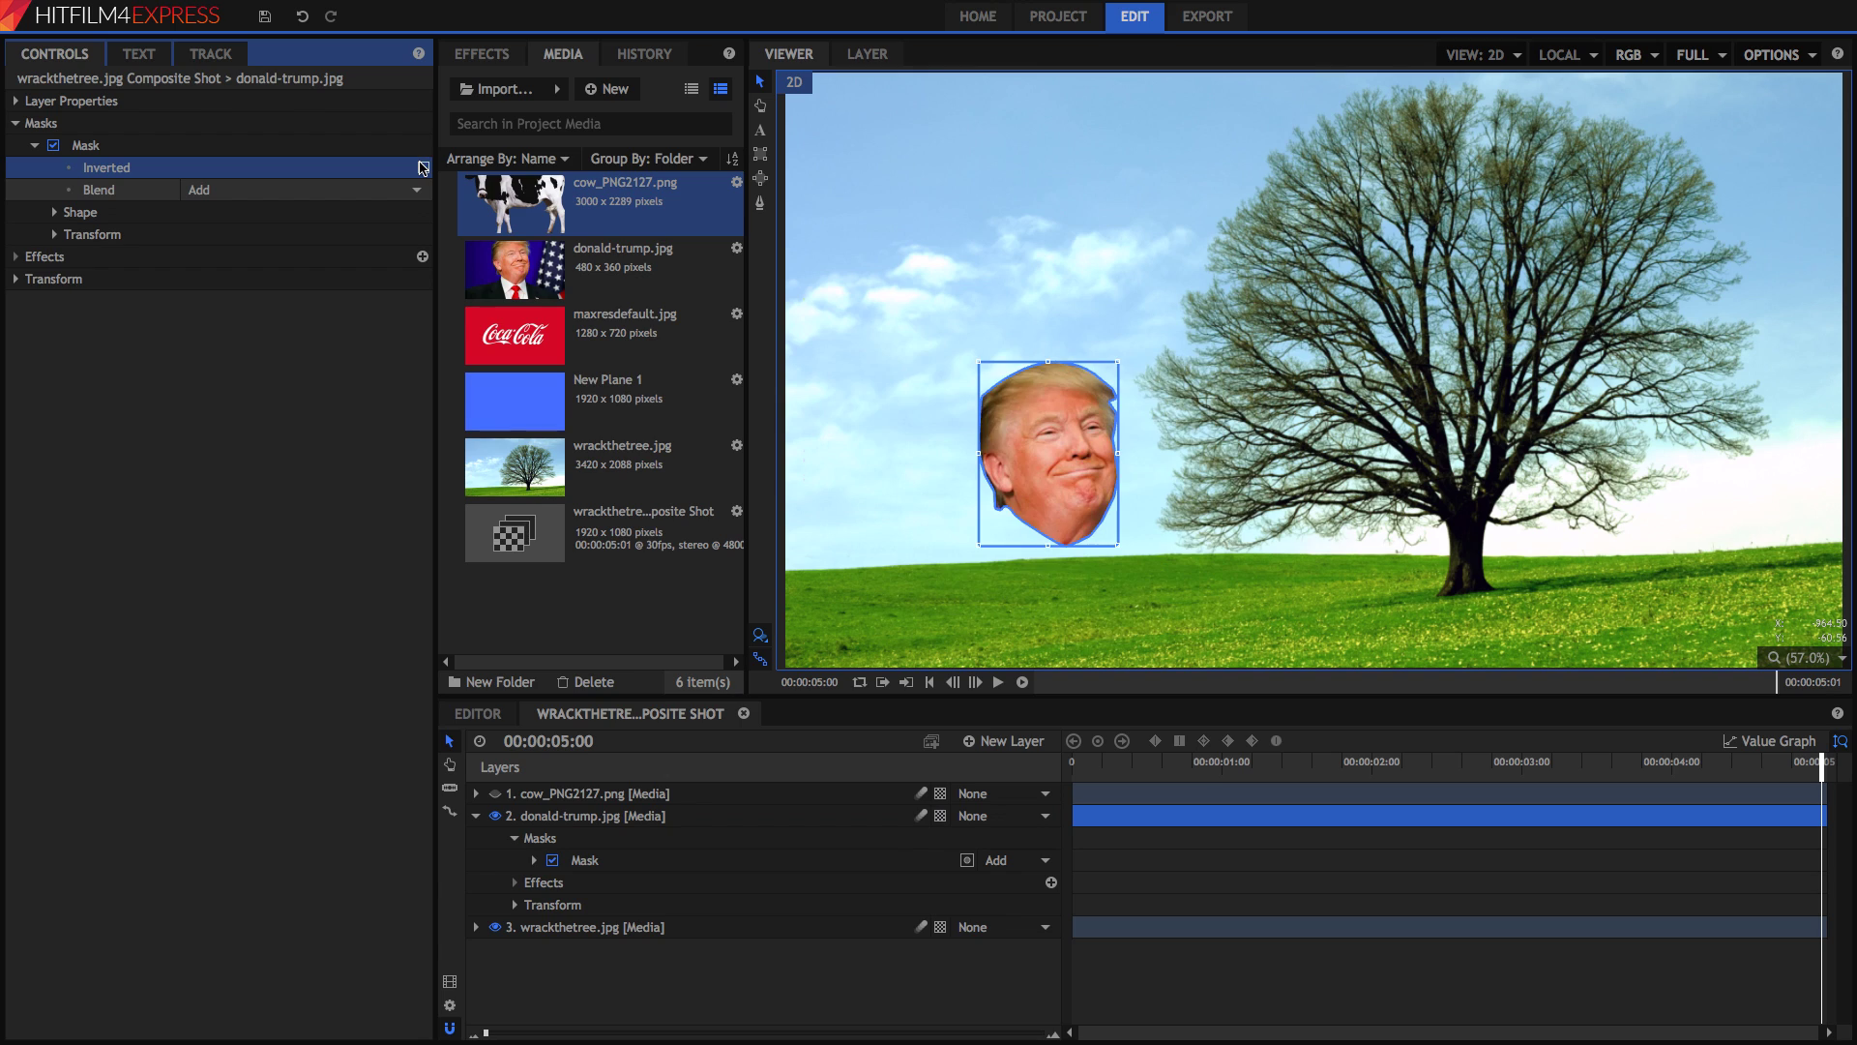
pyautogui.click(246, 192)
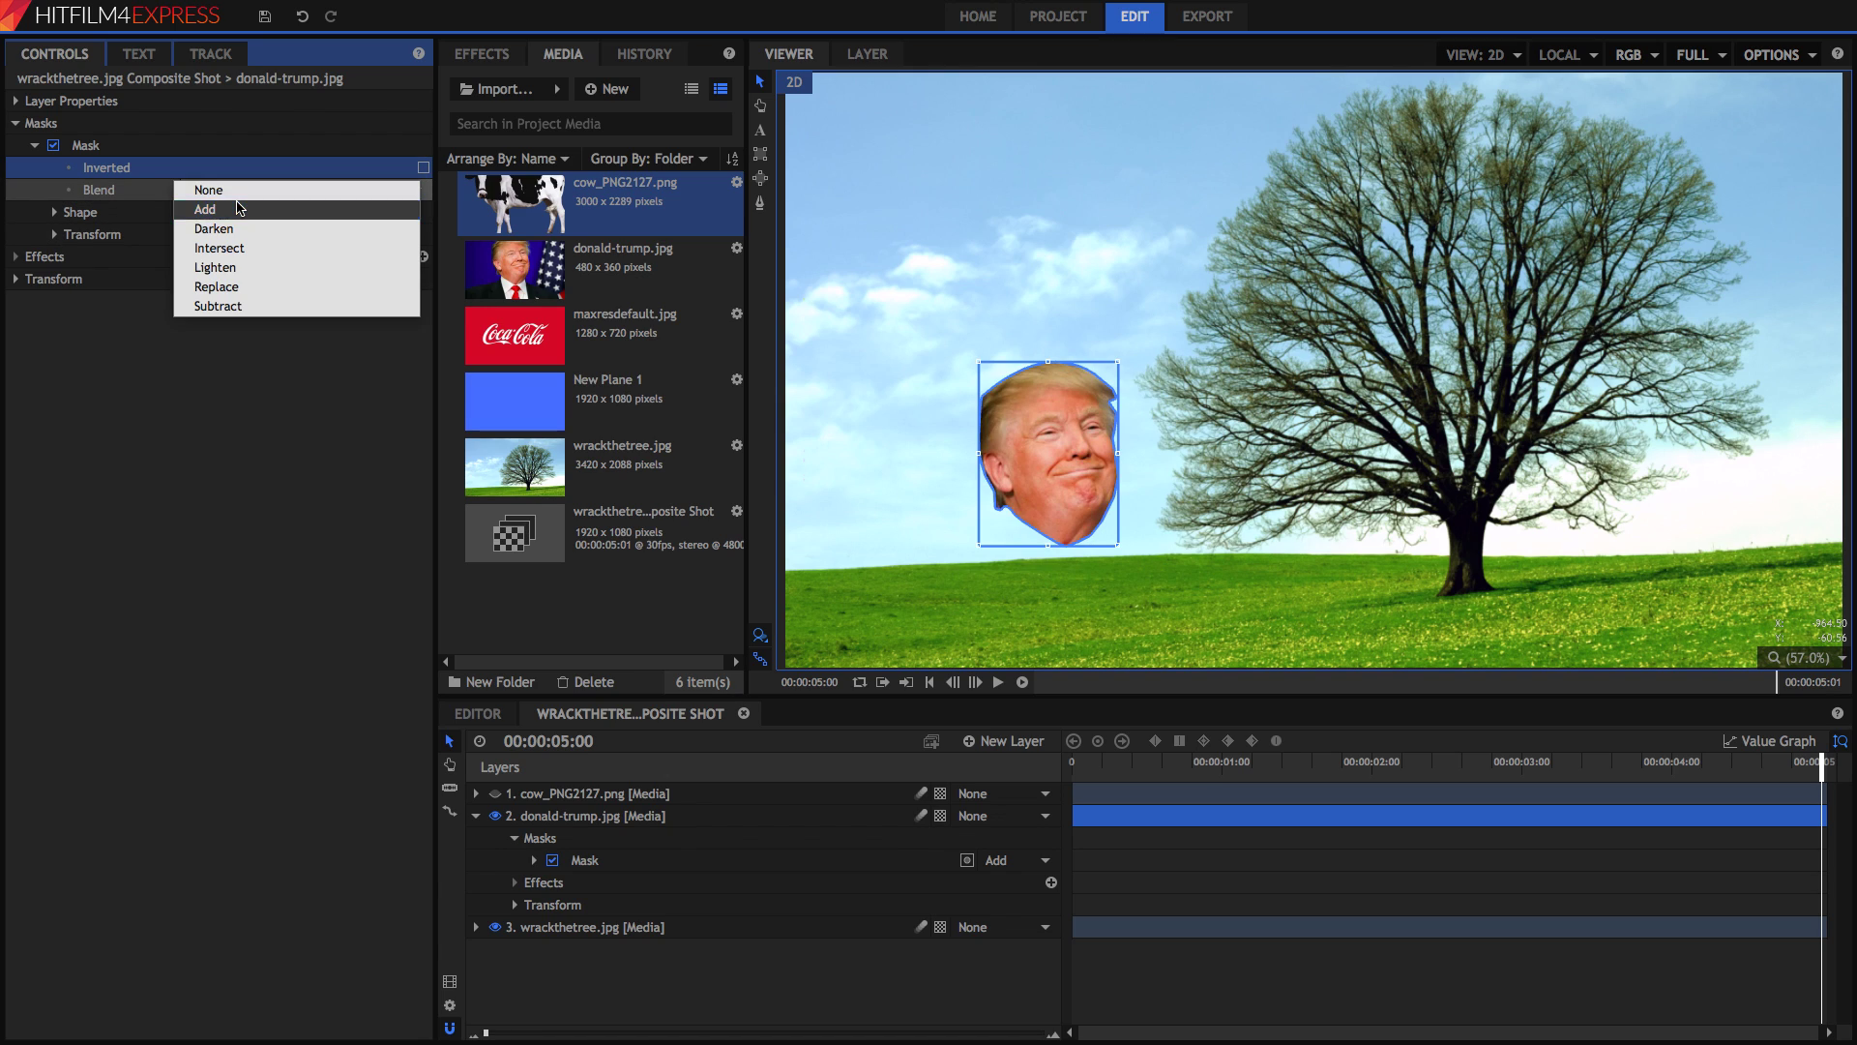
pyautogui.click(239, 208)
pyautogui.click(241, 193)
pyautogui.click(239, 208)
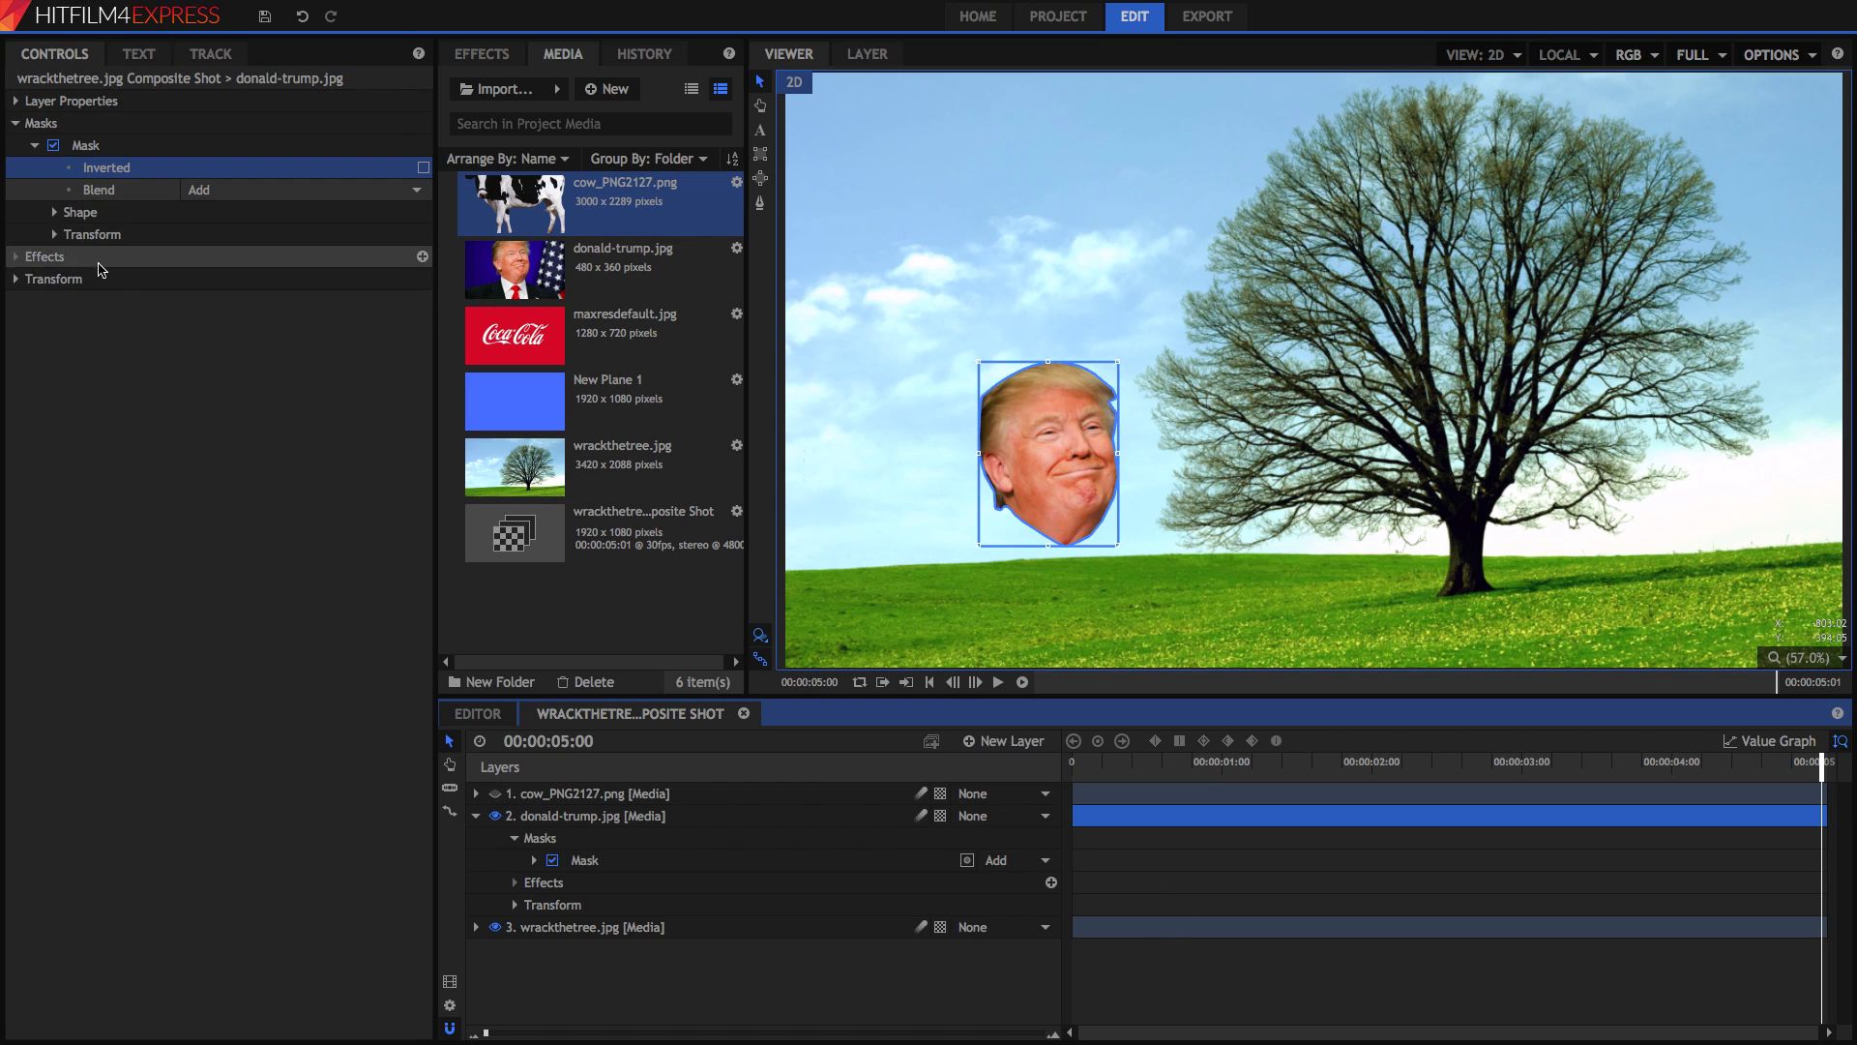
pyautogui.click(54, 212)
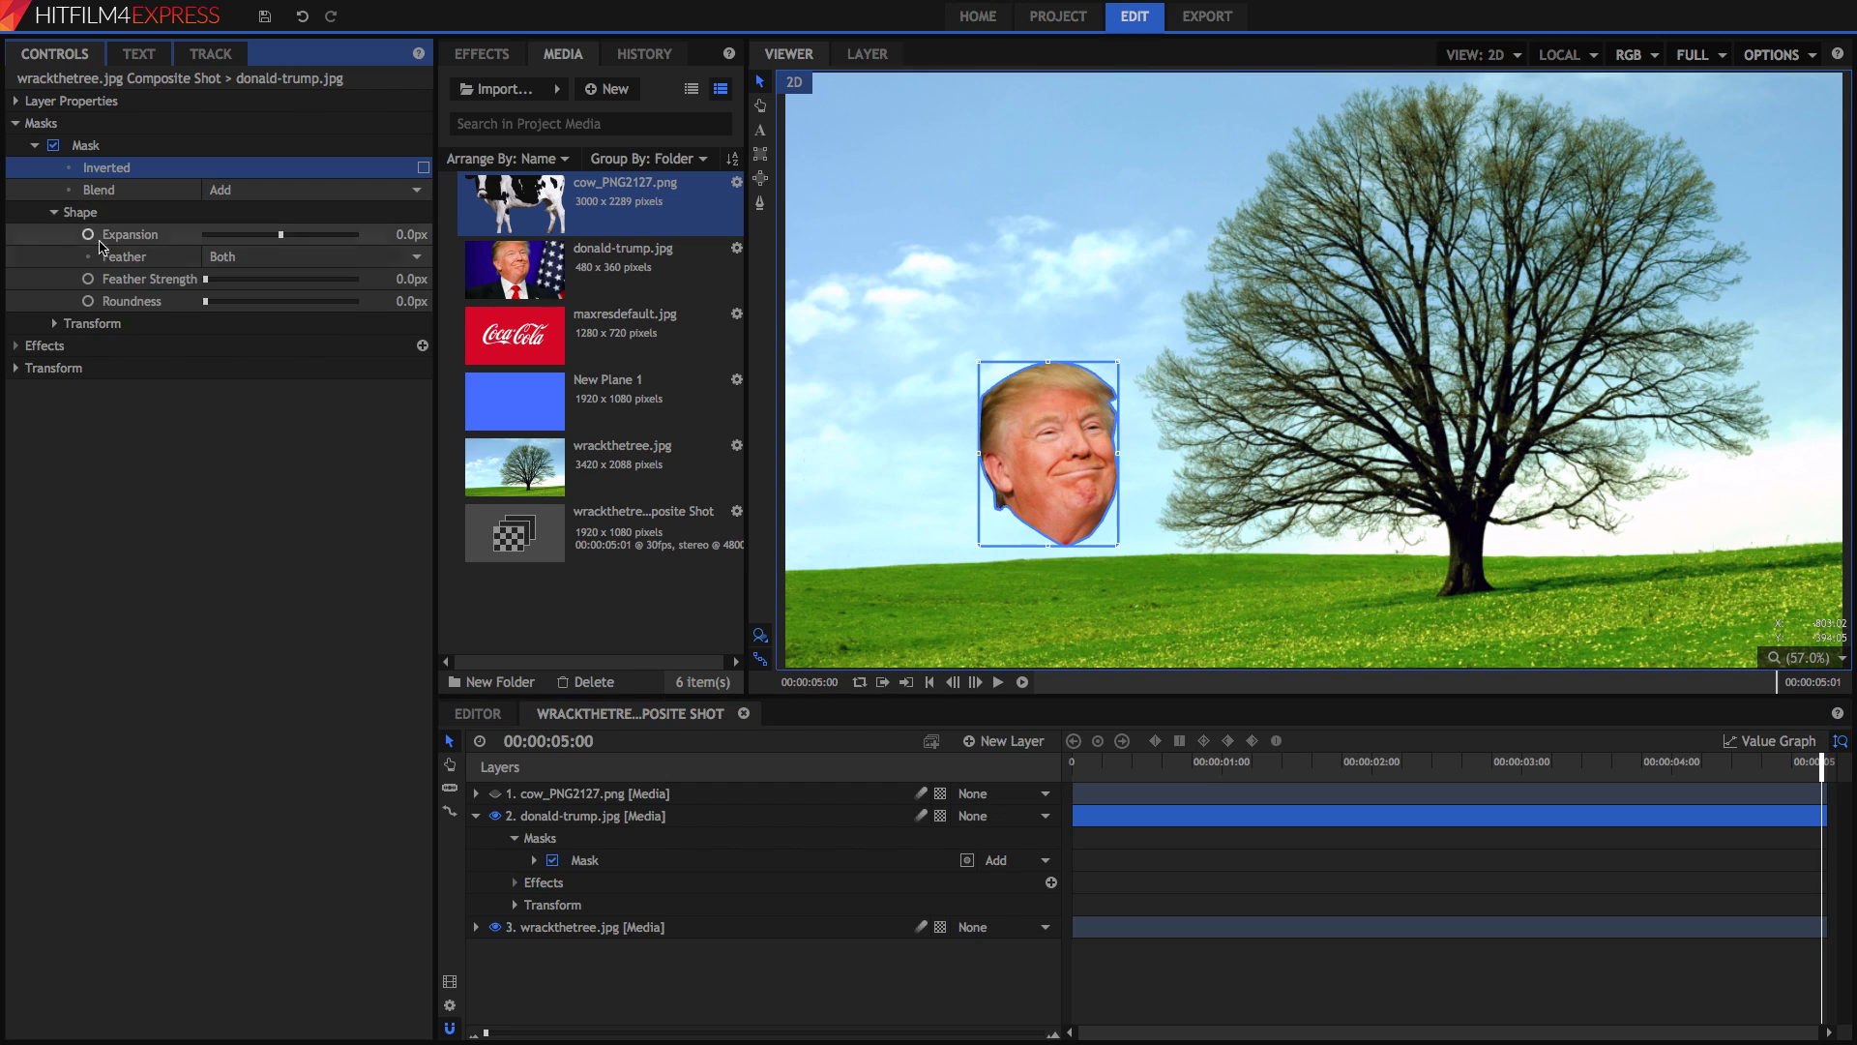
pyautogui.click(575, 817)
pyautogui.moveTo(280, 235)
pyautogui.mouseDown()
pyautogui.moveTo(298, 235)
pyautogui.moveTo(280, 239)
pyautogui.mouseUp()
pyautogui.moveTo(411, 234)
pyautogui.mouseDown()
pyautogui.moveTo(428, 234)
pyautogui.moveTo(406, 234)
pyautogui.mouseUp()
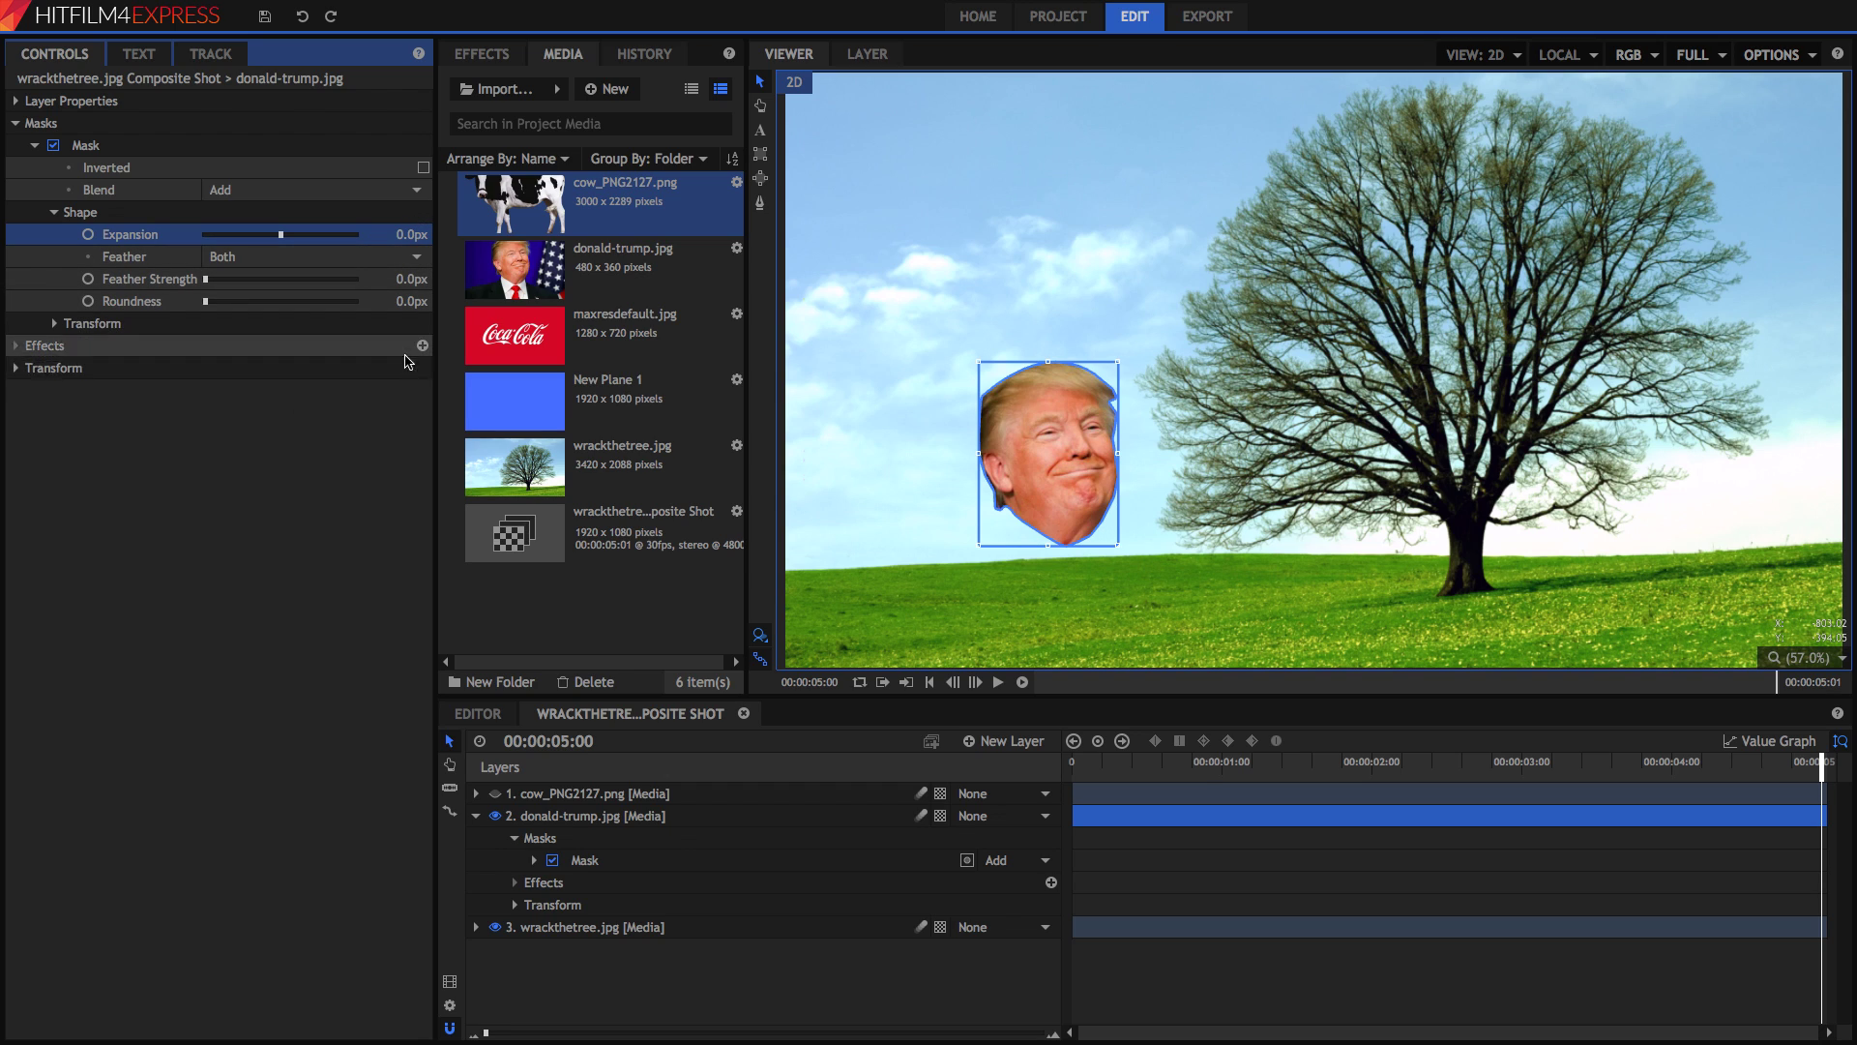
pyautogui.click(290, 541)
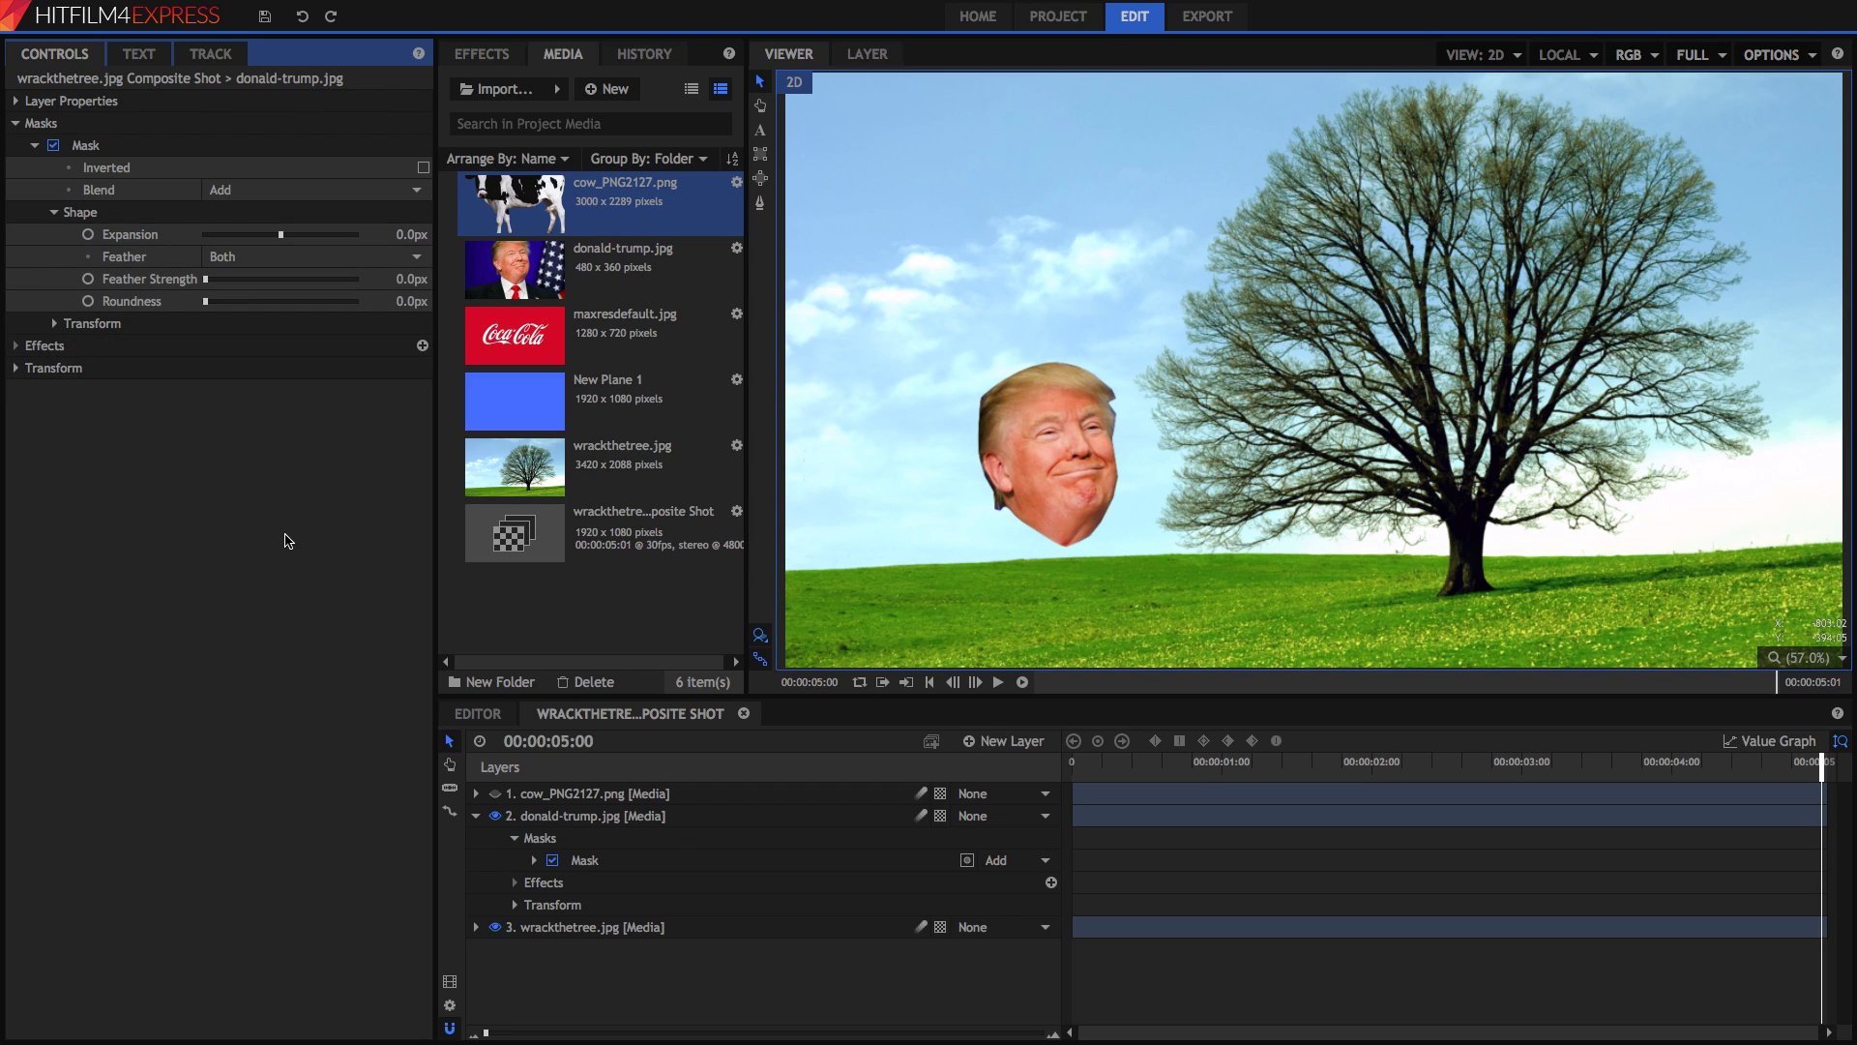
pyautogui.click(207, 280)
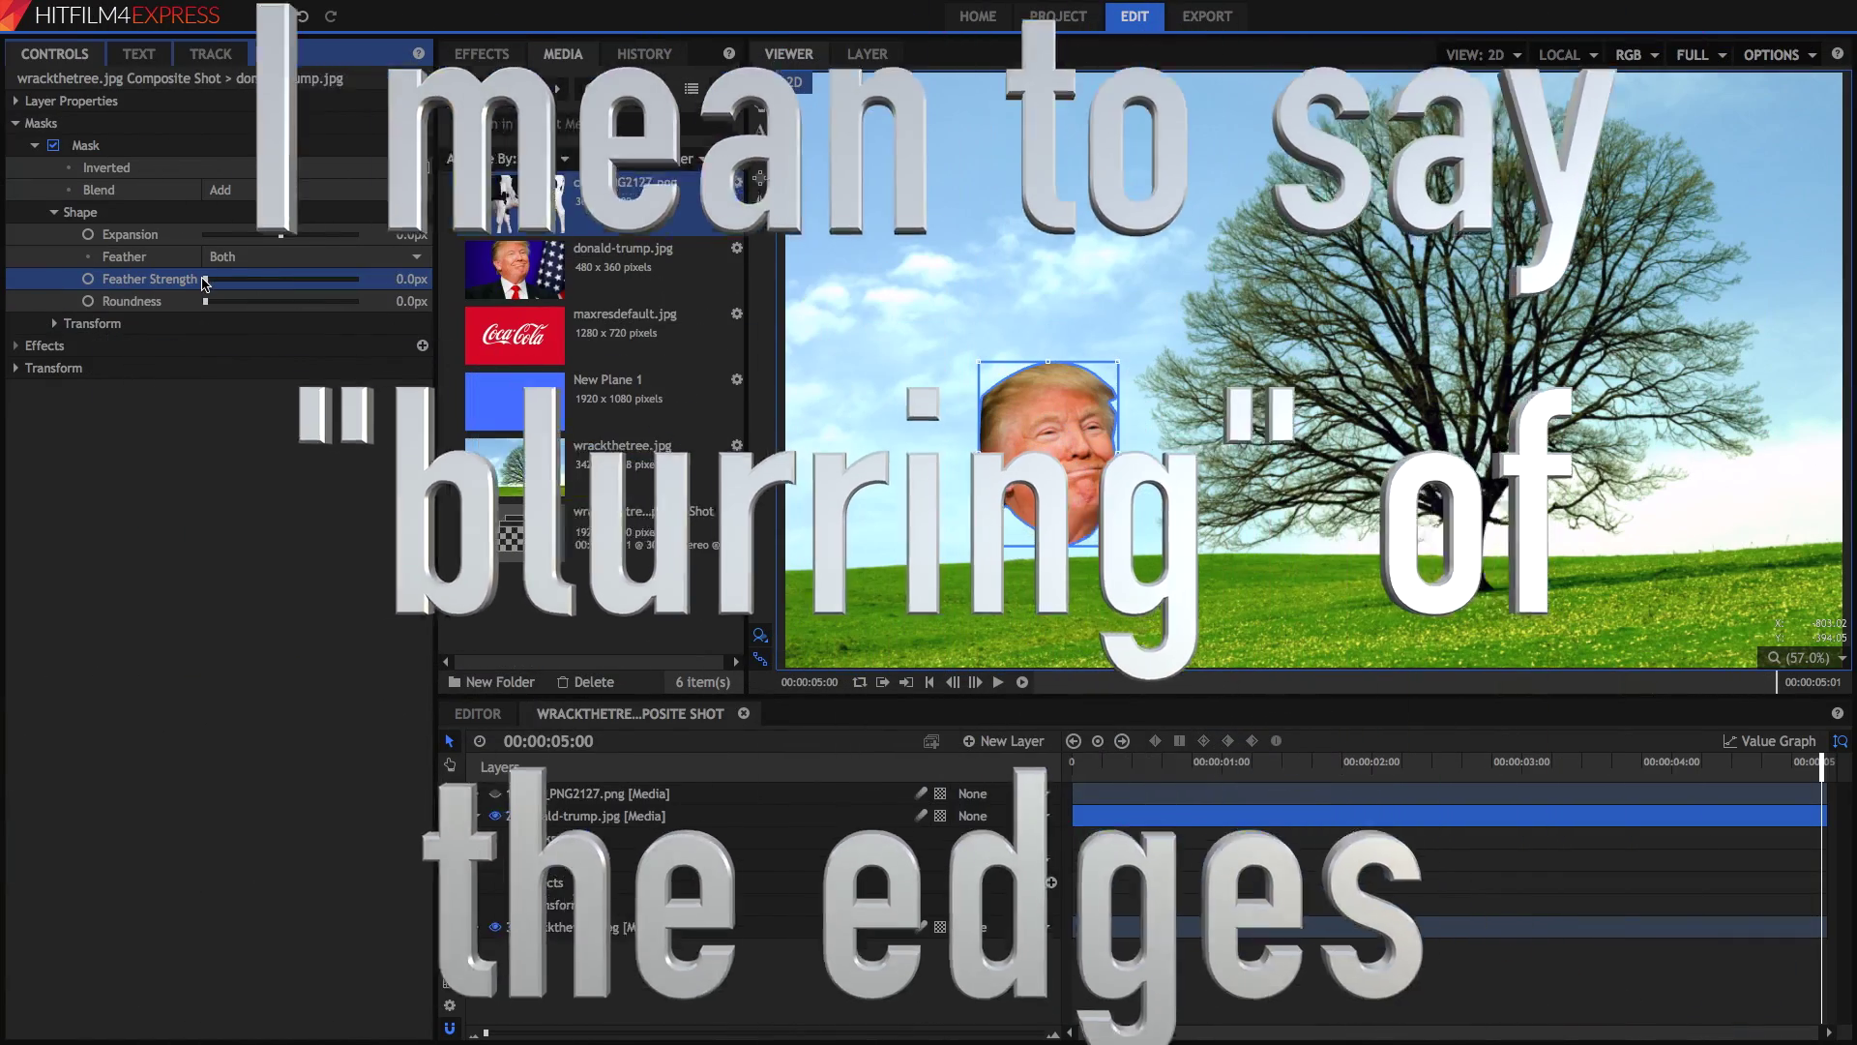
pyautogui.moveTo(207, 282); pyautogui.dragTo(203, 280)
pyautogui.click(418, 280)
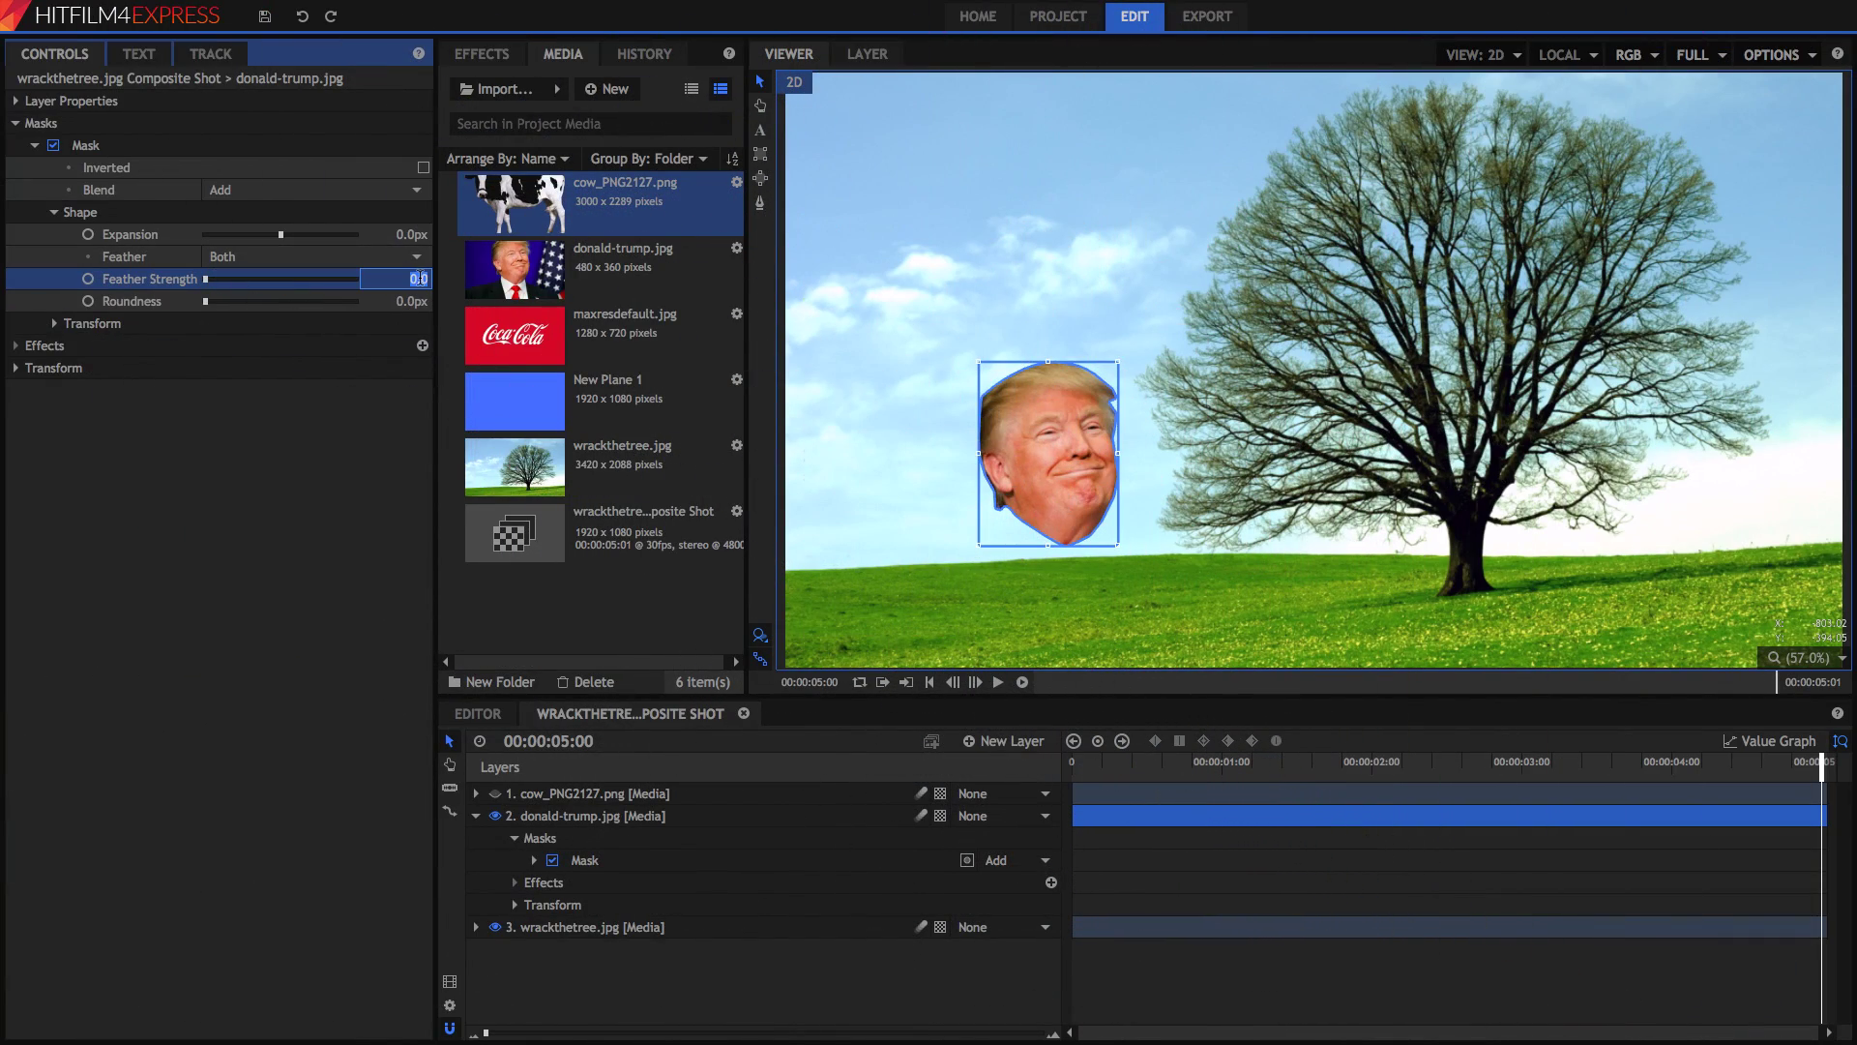
pyautogui.write('4')
pyautogui.press('Return')
pyautogui.click(417, 278)
pyautogui.write('10')
pyautogui.press('Return')
pyautogui.click(411, 278)
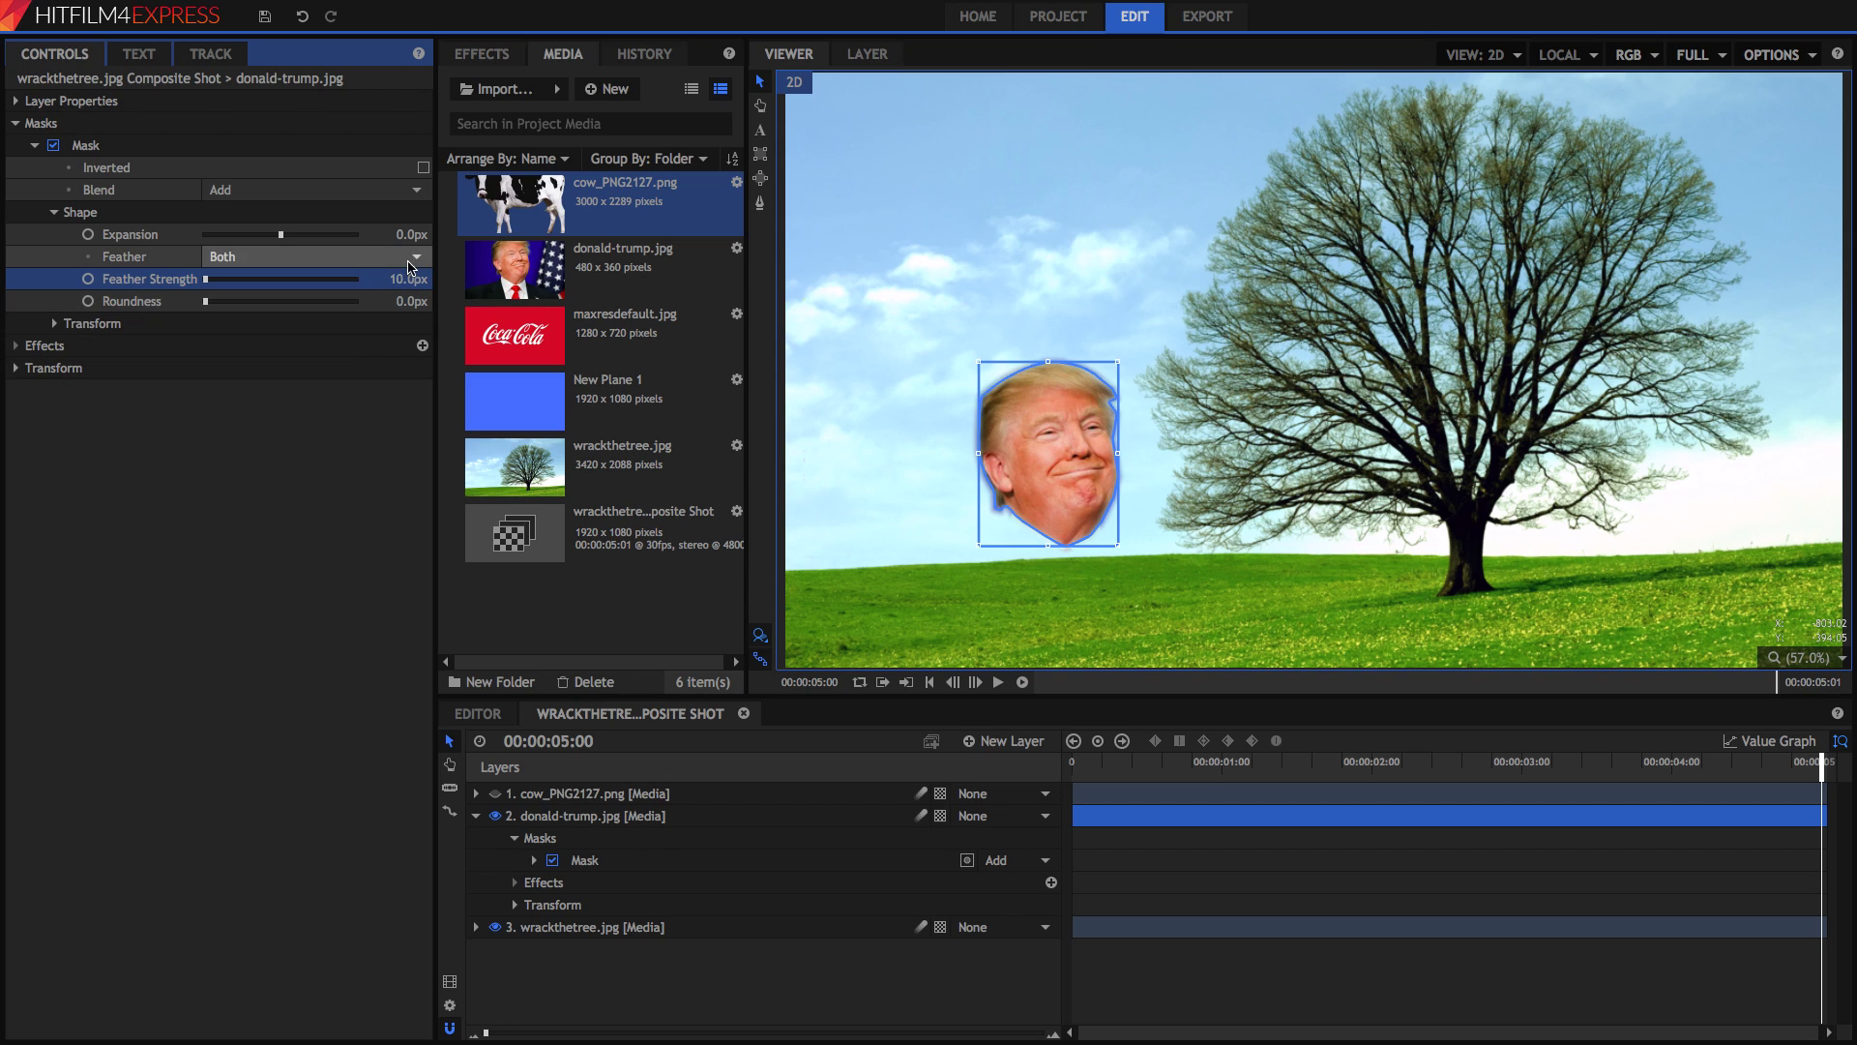
pyautogui.write('20')
pyautogui.press('Return')
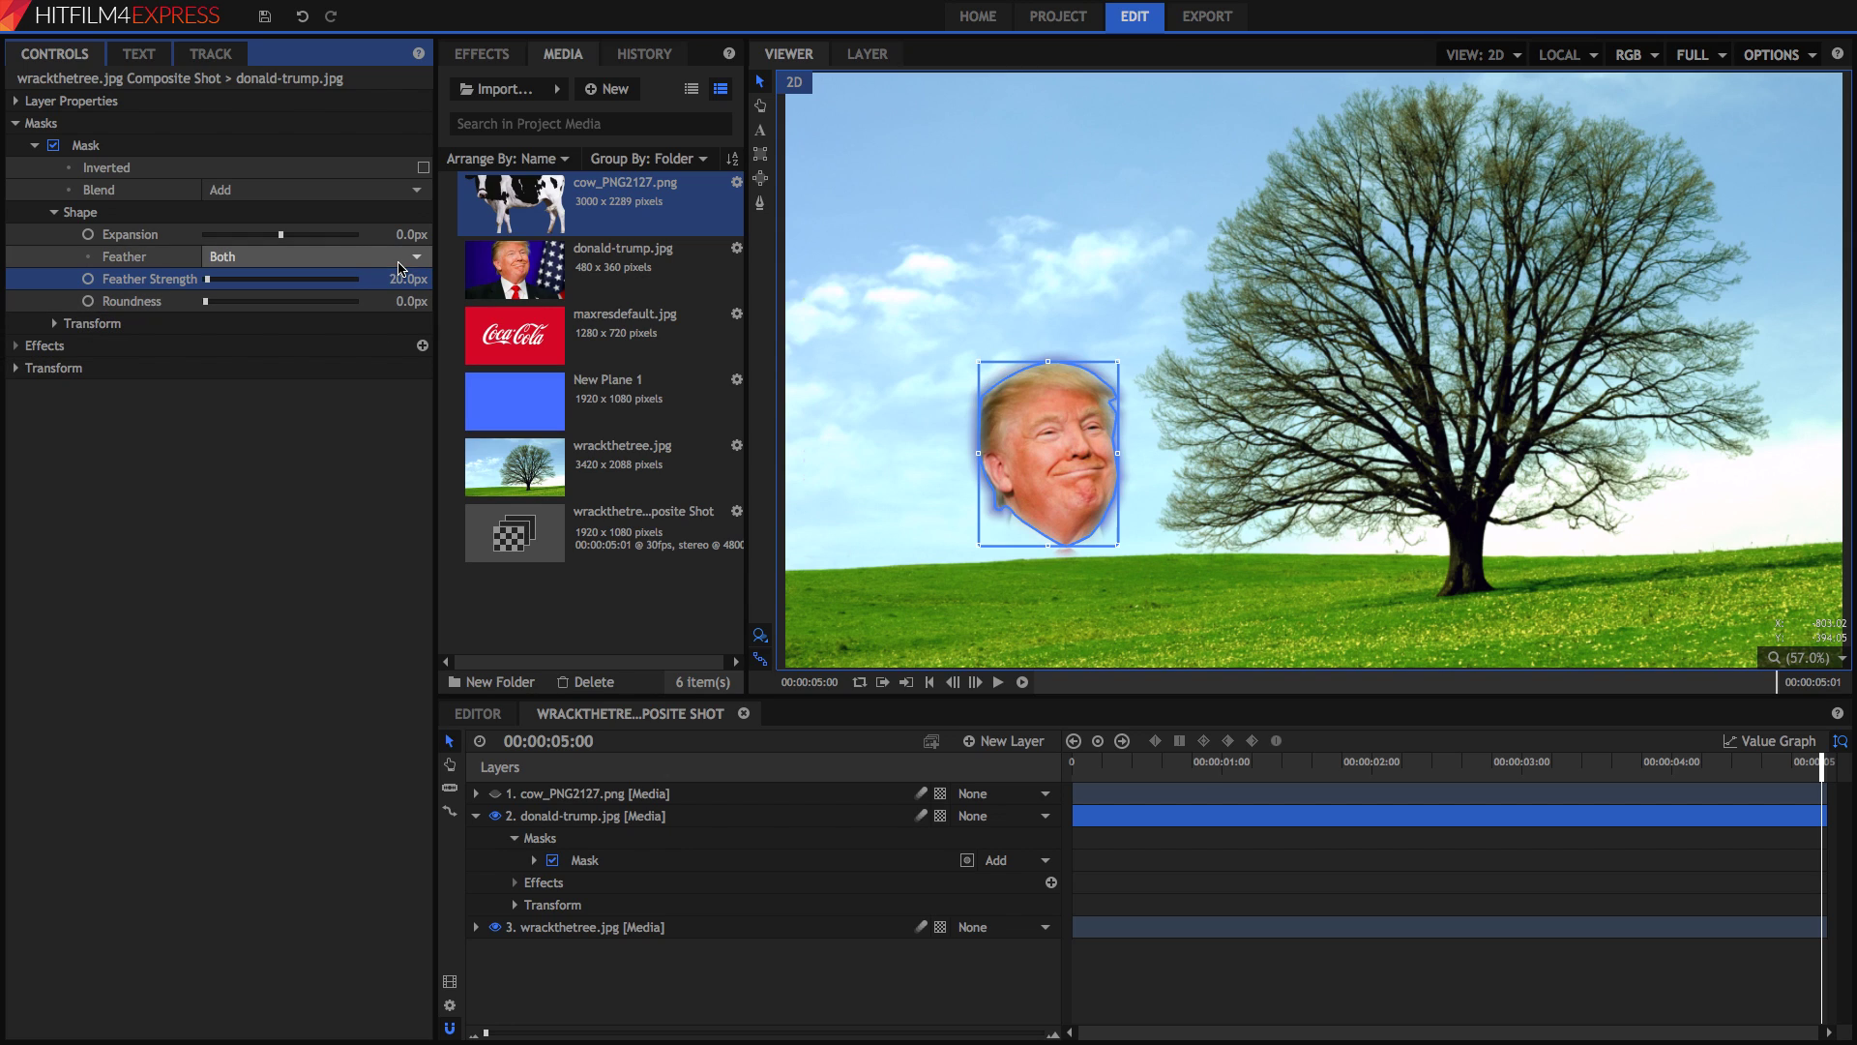
pyautogui.click(297, 491)
pyautogui.click(276, 257)
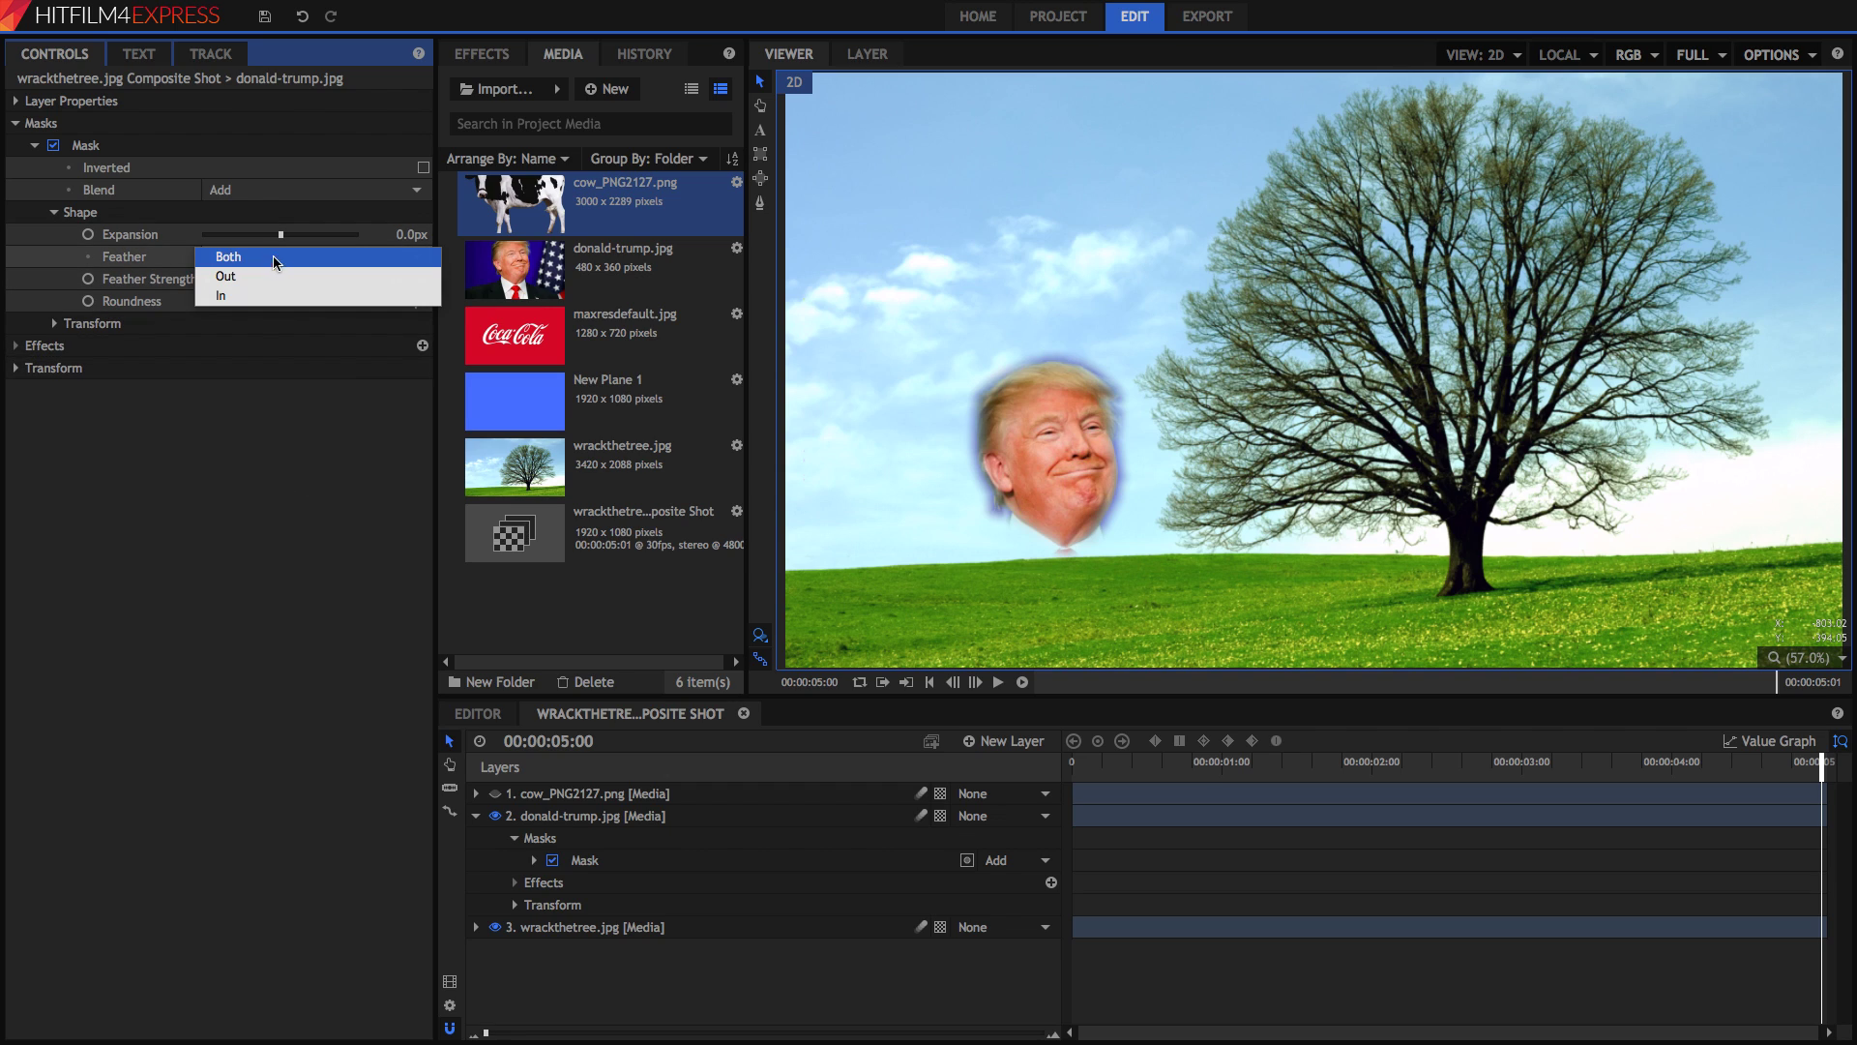
pyautogui.click(270, 294)
pyautogui.click(269, 256)
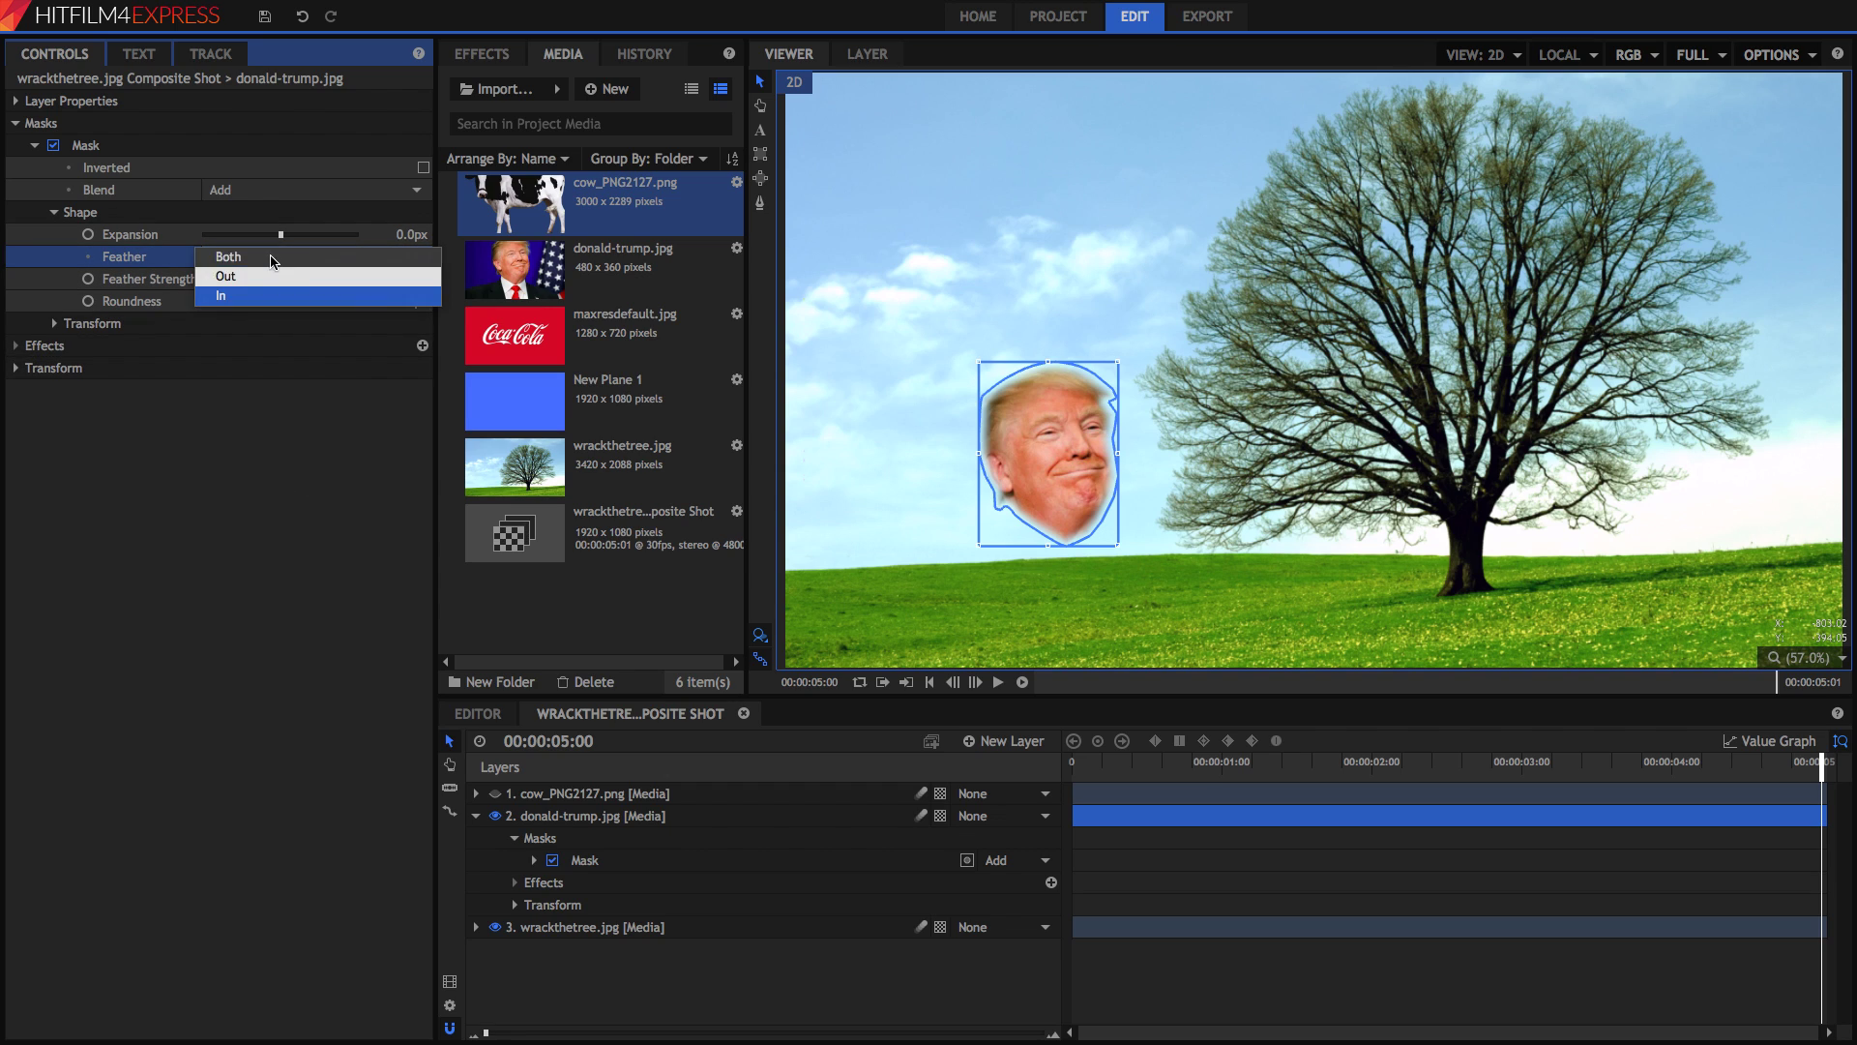
pyautogui.click(269, 275)
pyautogui.click(267, 257)
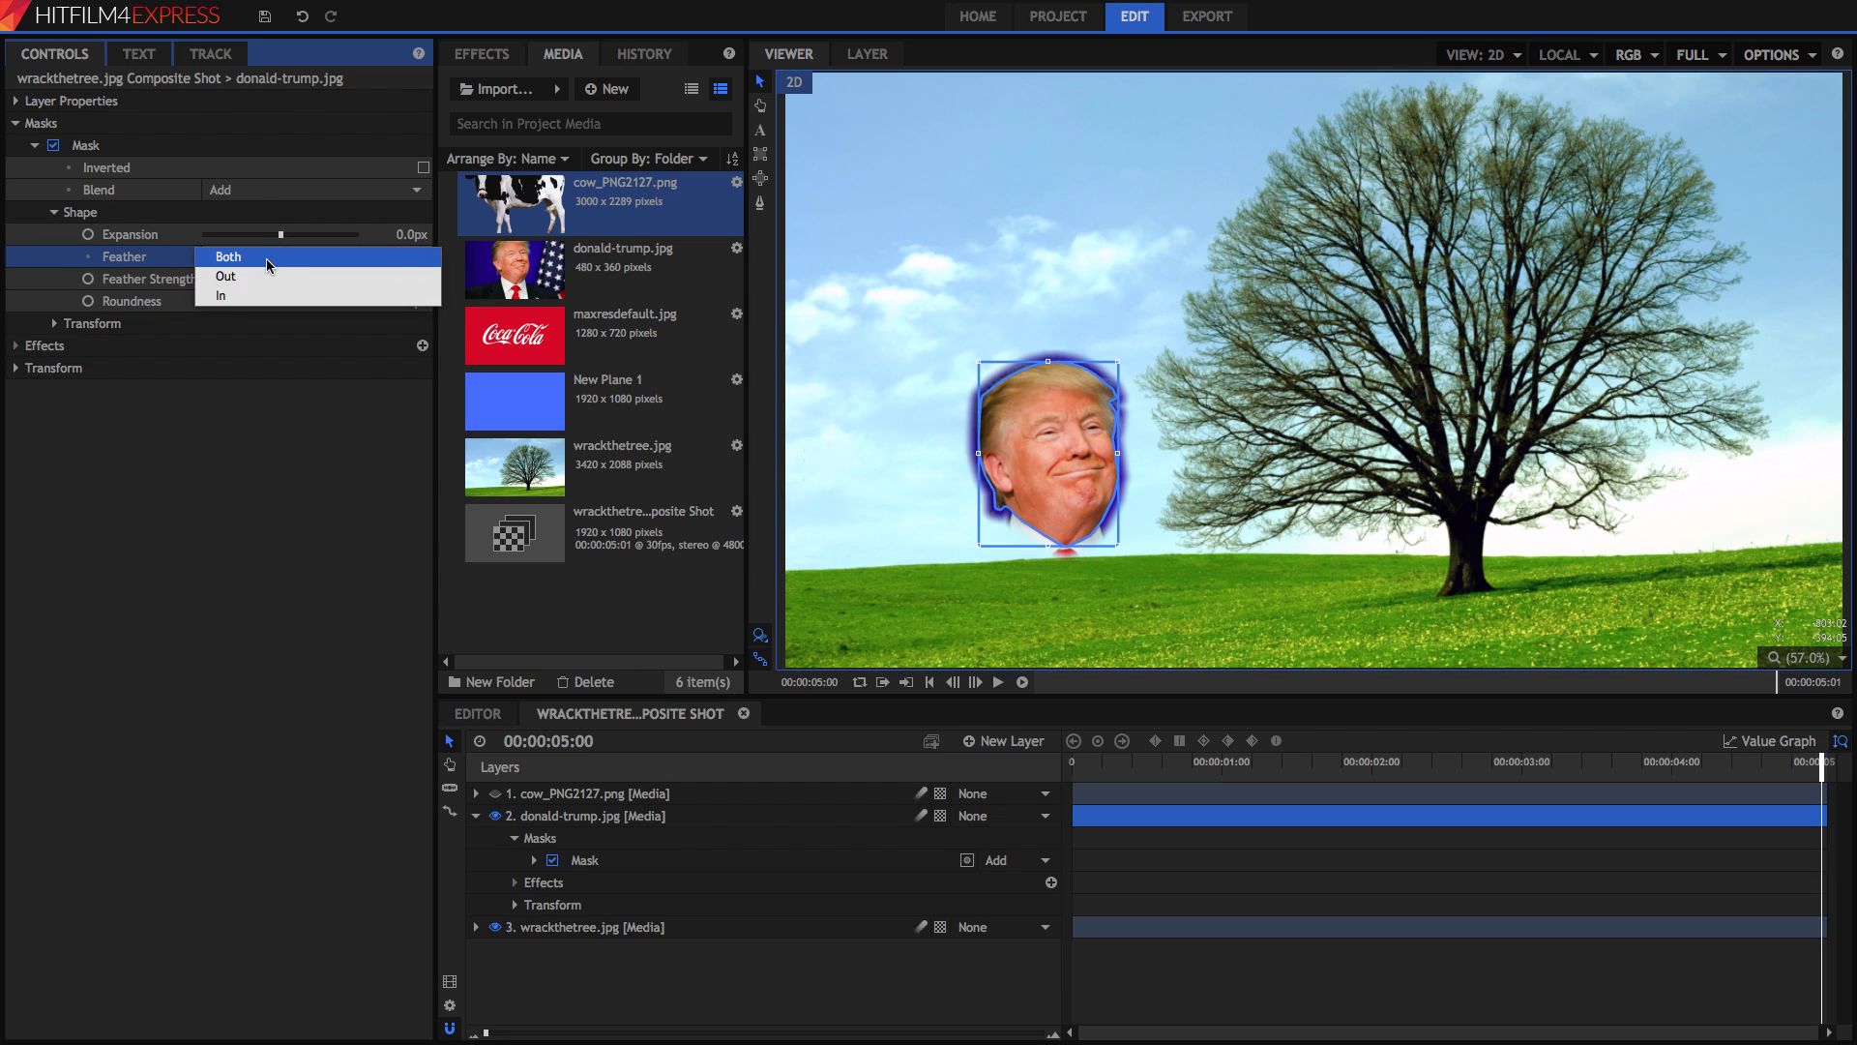
pyautogui.click(267, 257)
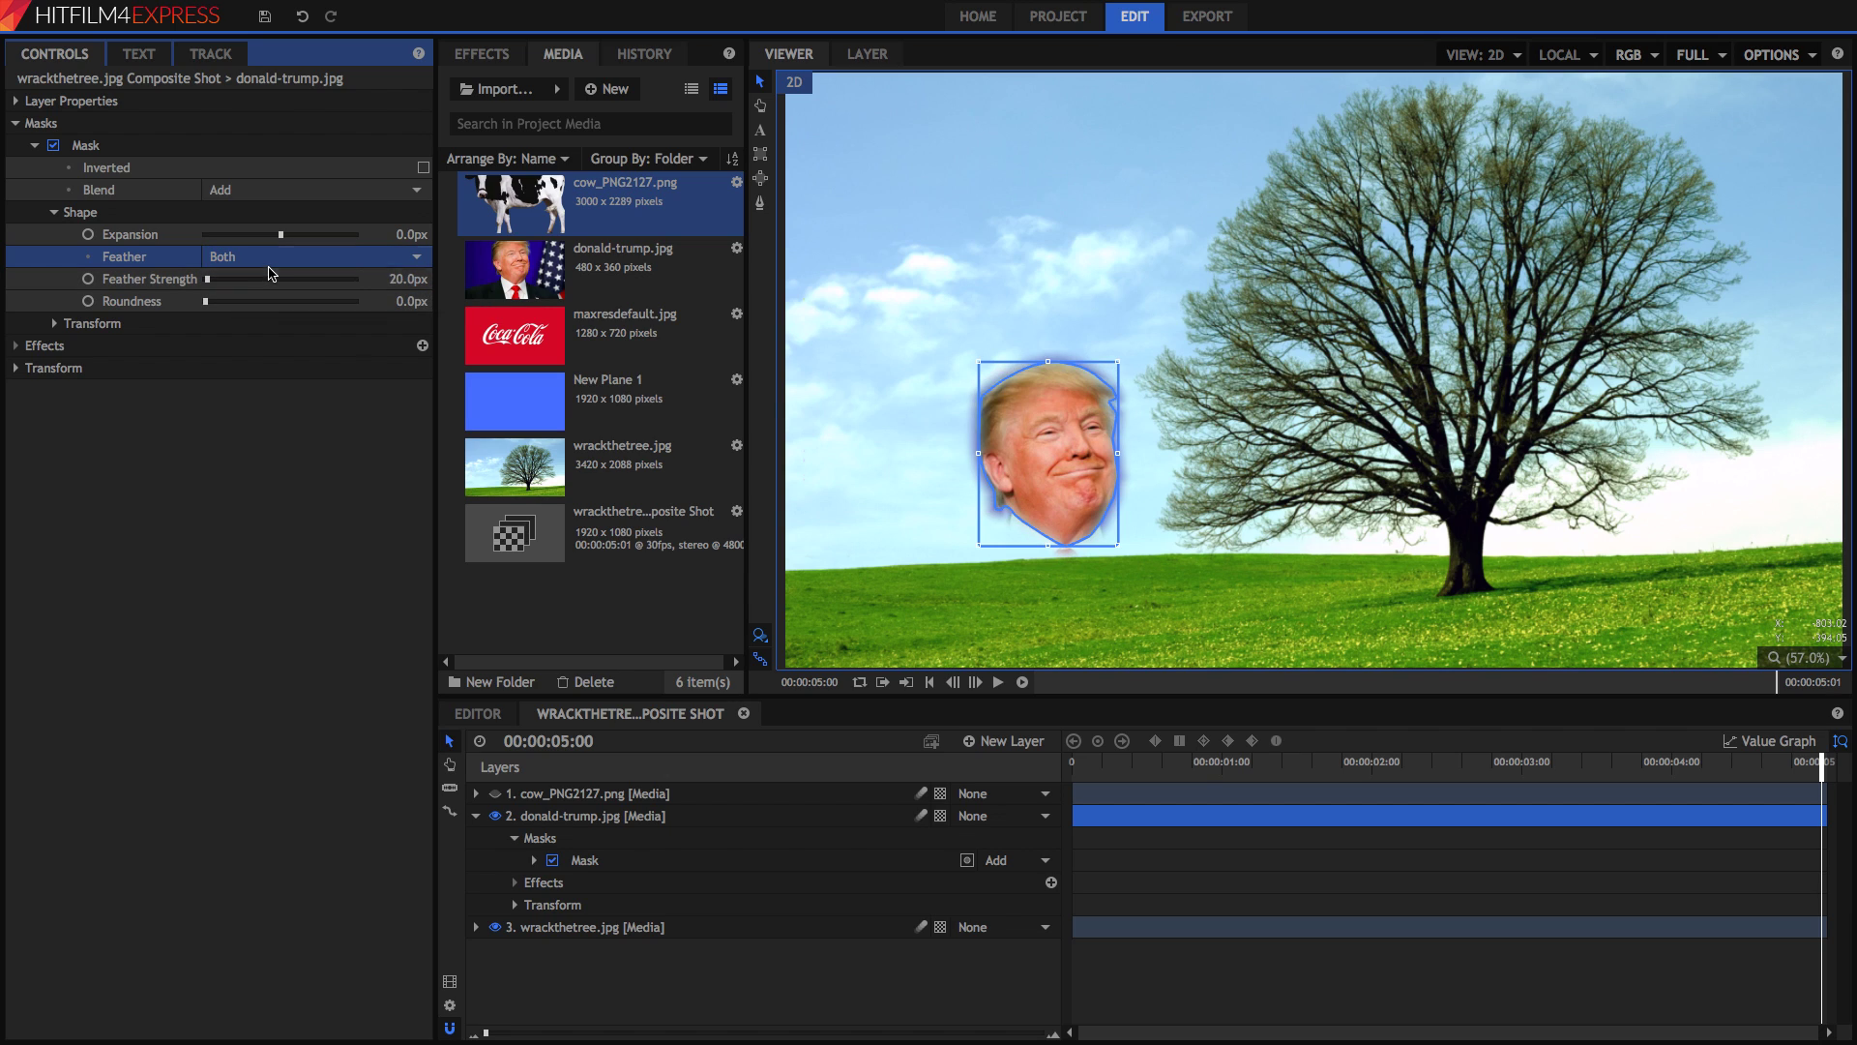
pyautogui.moveTo(269, 280); pyautogui.dragTo(208, 308)
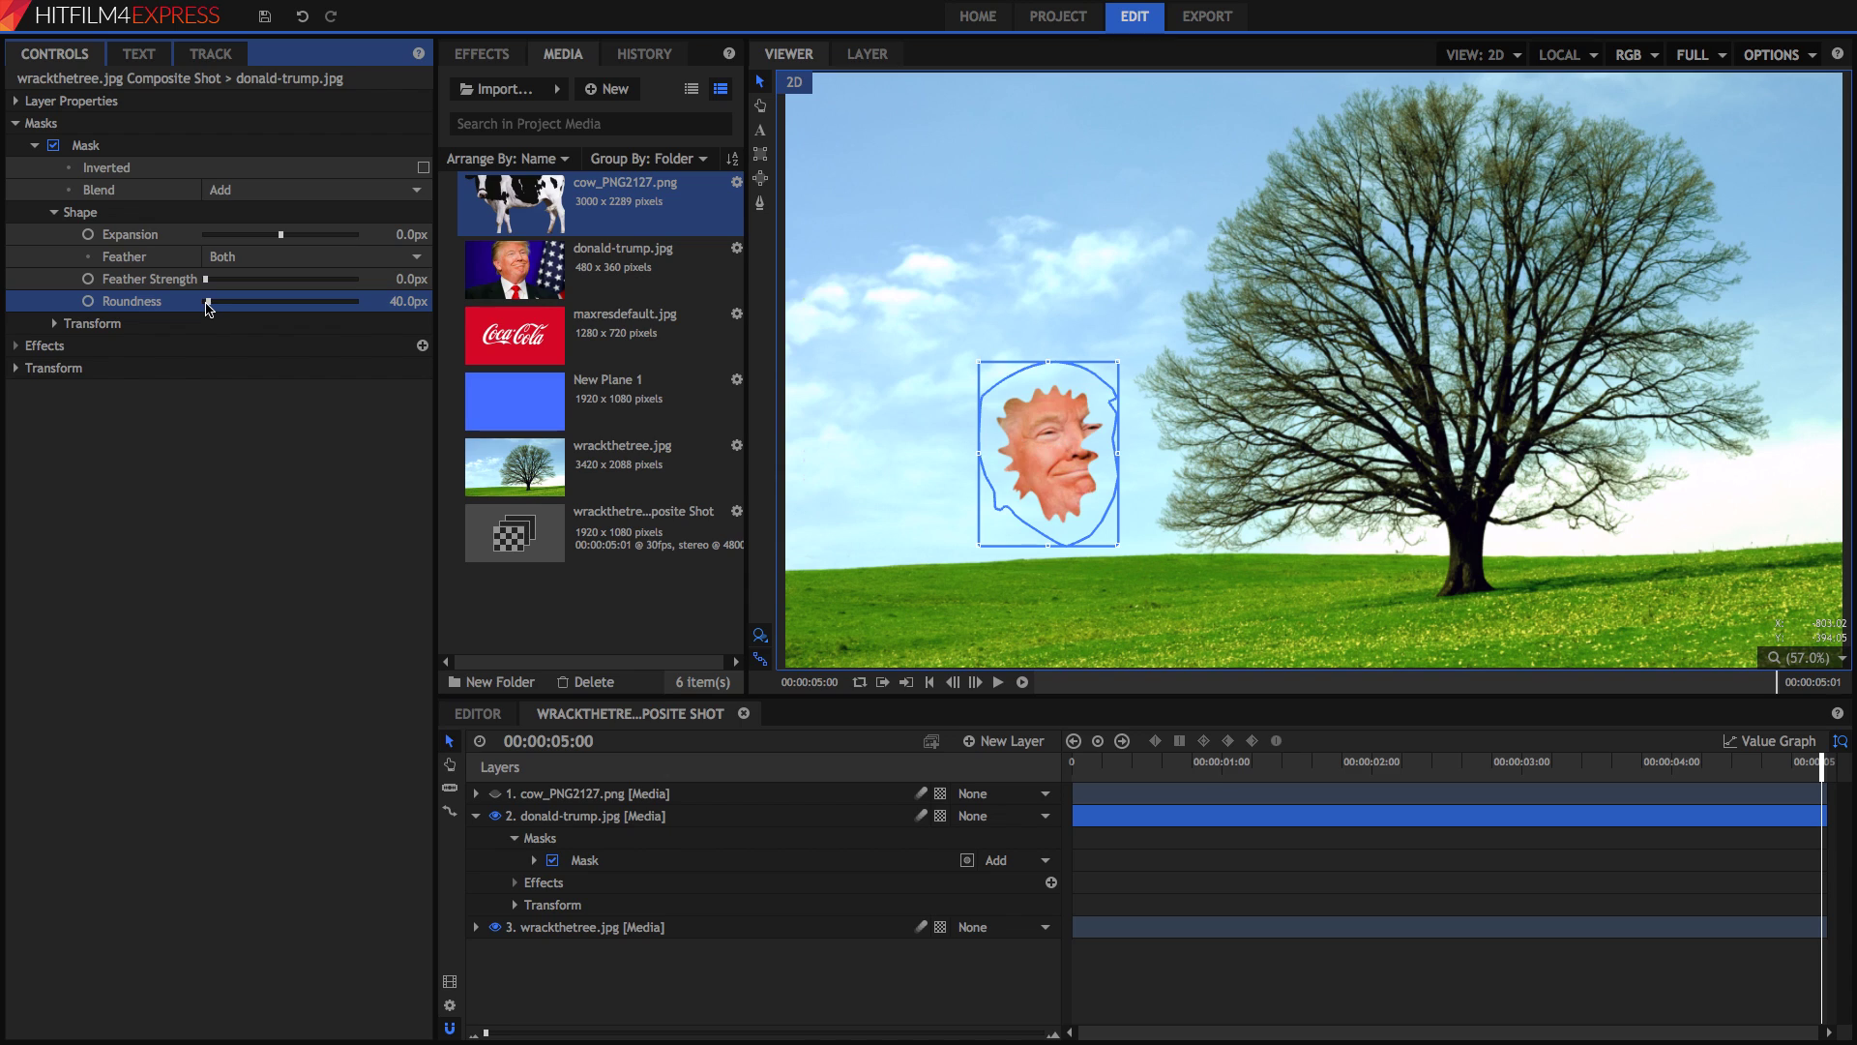
pyautogui.moveTo(411, 234); pyautogui.dragTo(441, 234)
pyautogui.hotkey('ctrl', 'z')
pyautogui.hotkey('ctrl', 'z')
pyautogui.hotkey('ctrl', 'z')
pyautogui.hotkey('ctrl', 'z')
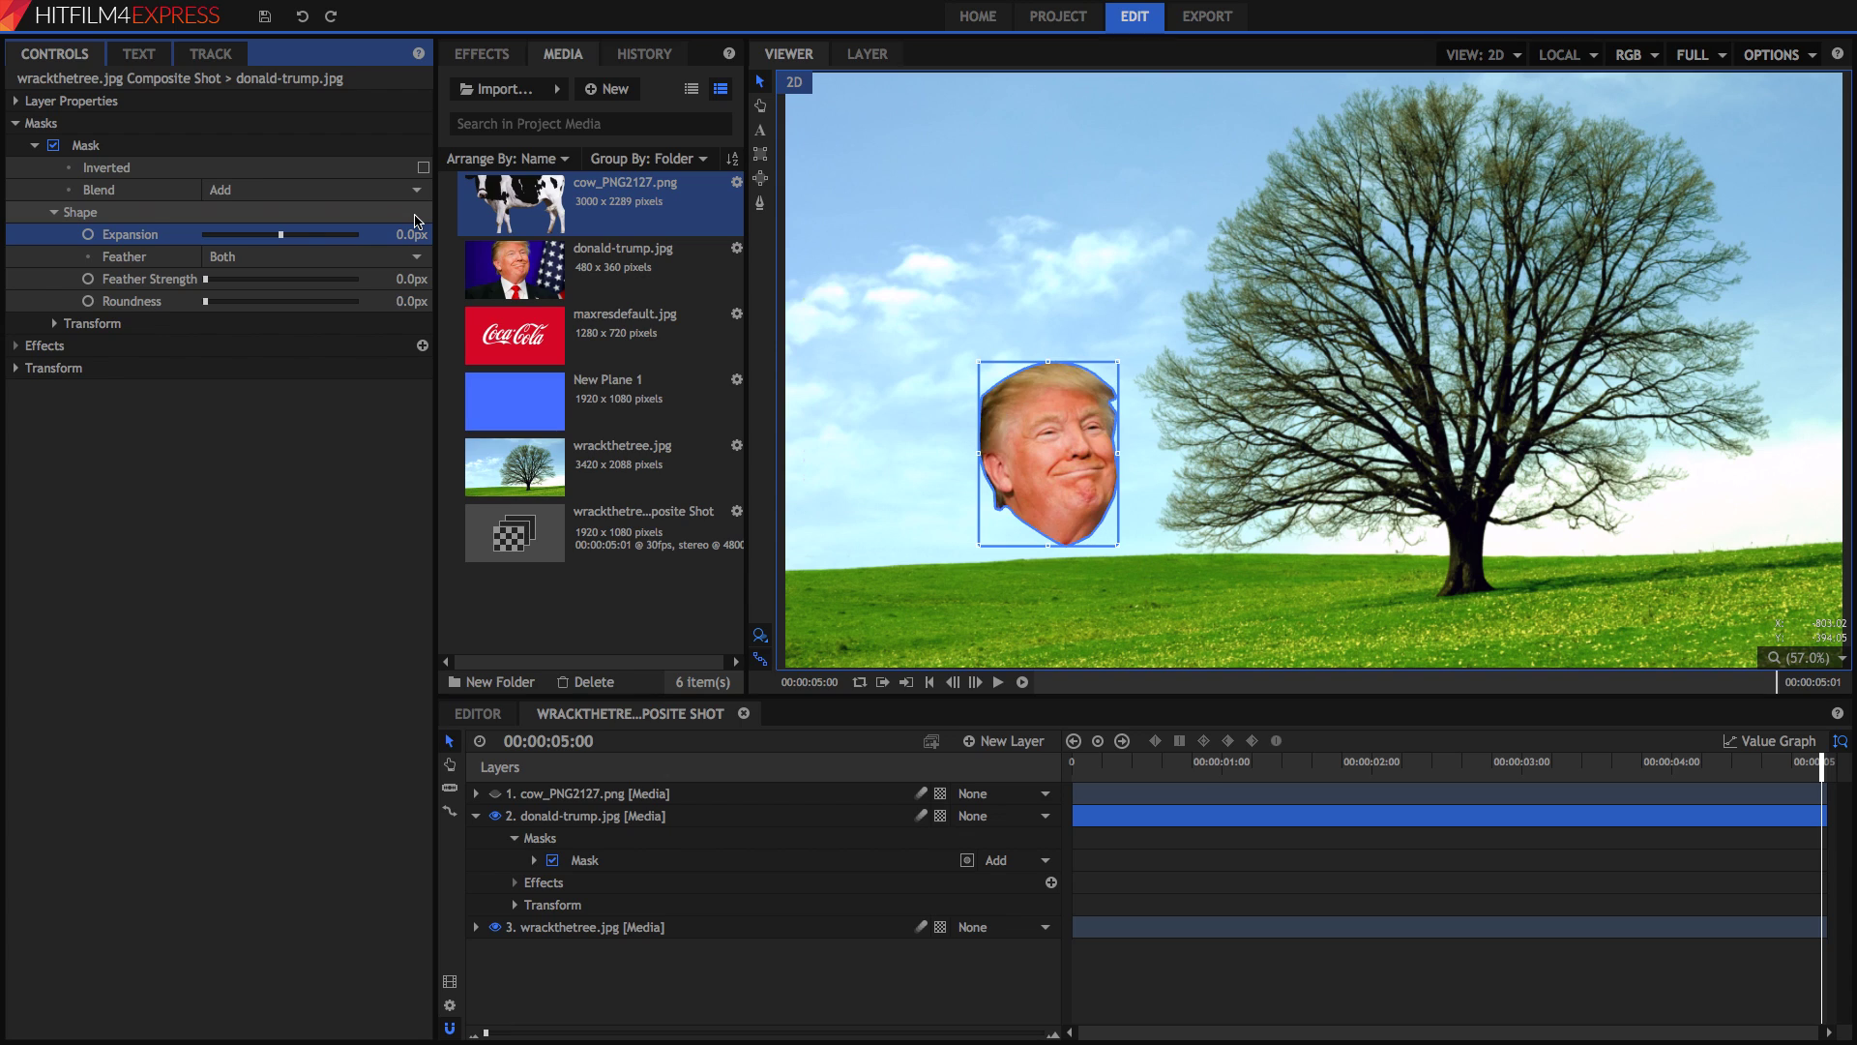
# - Hide the Trump face layer, show the cow layer, and zoom in on the tree
pyautogui.click(251, 404)
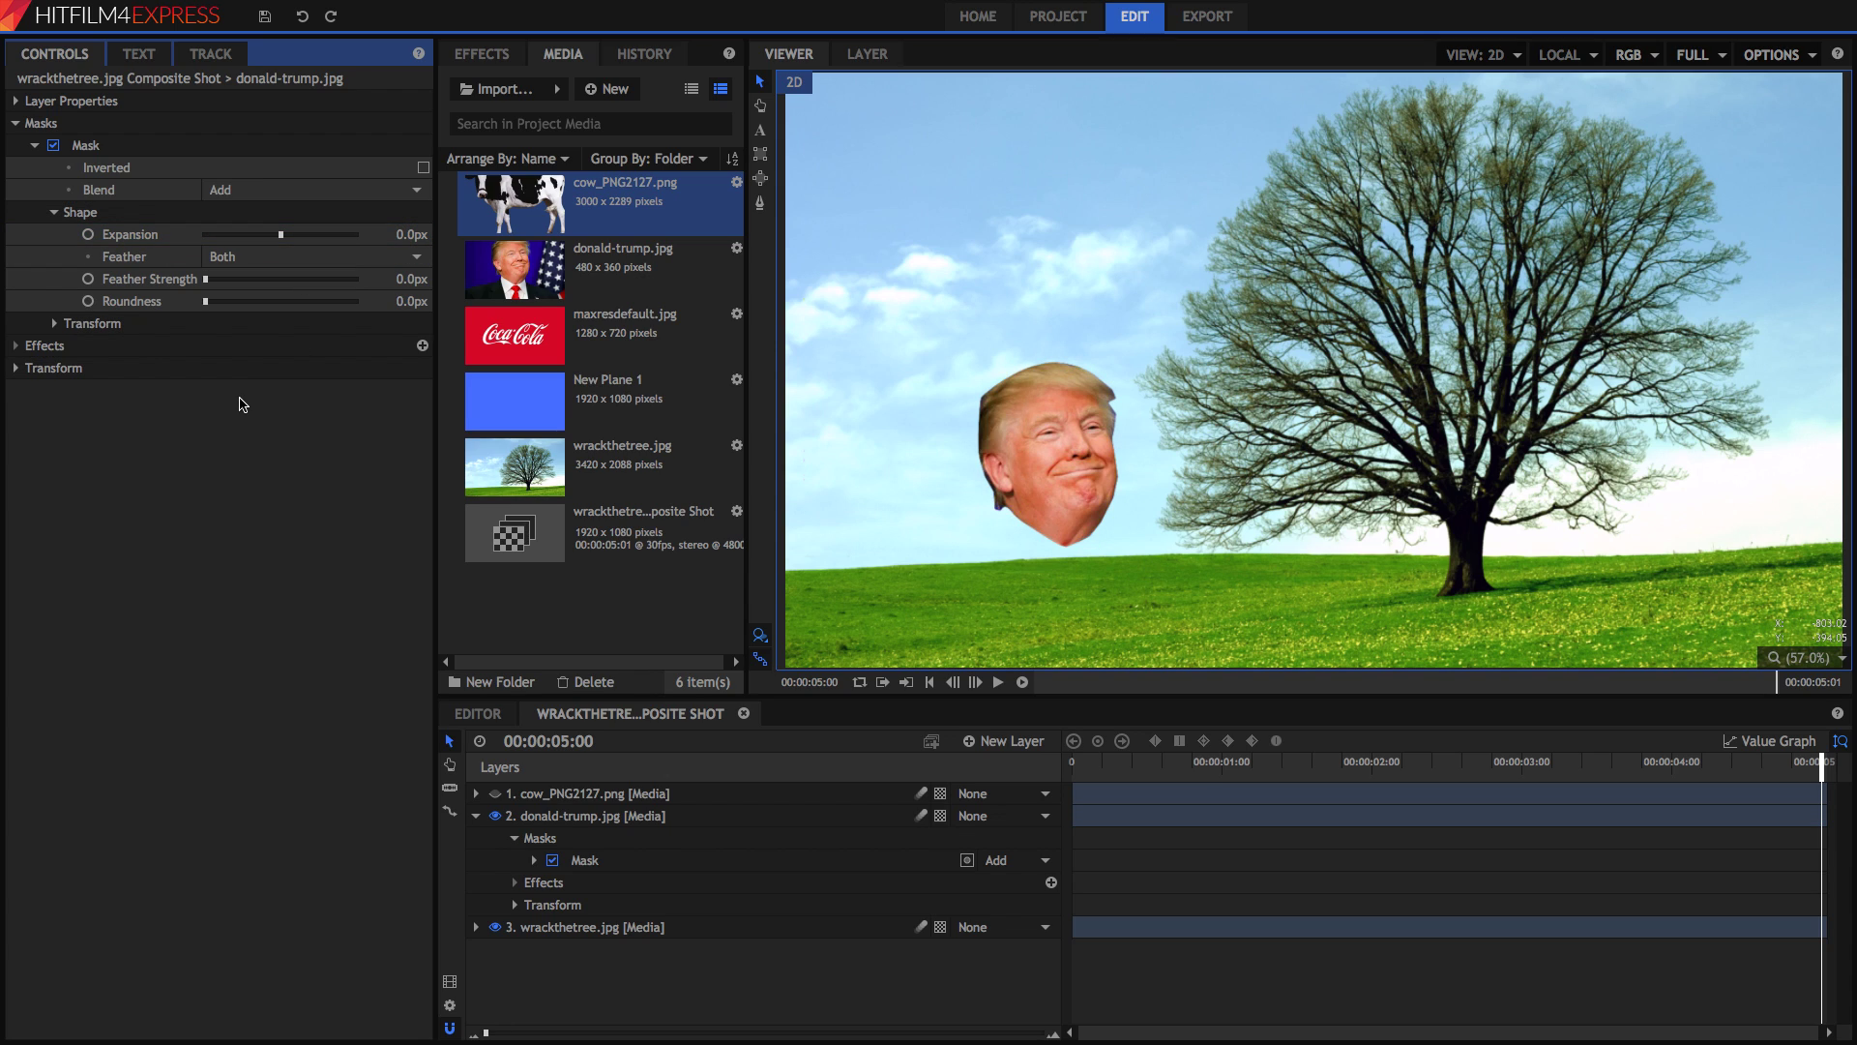
pyautogui.click(567, 817)
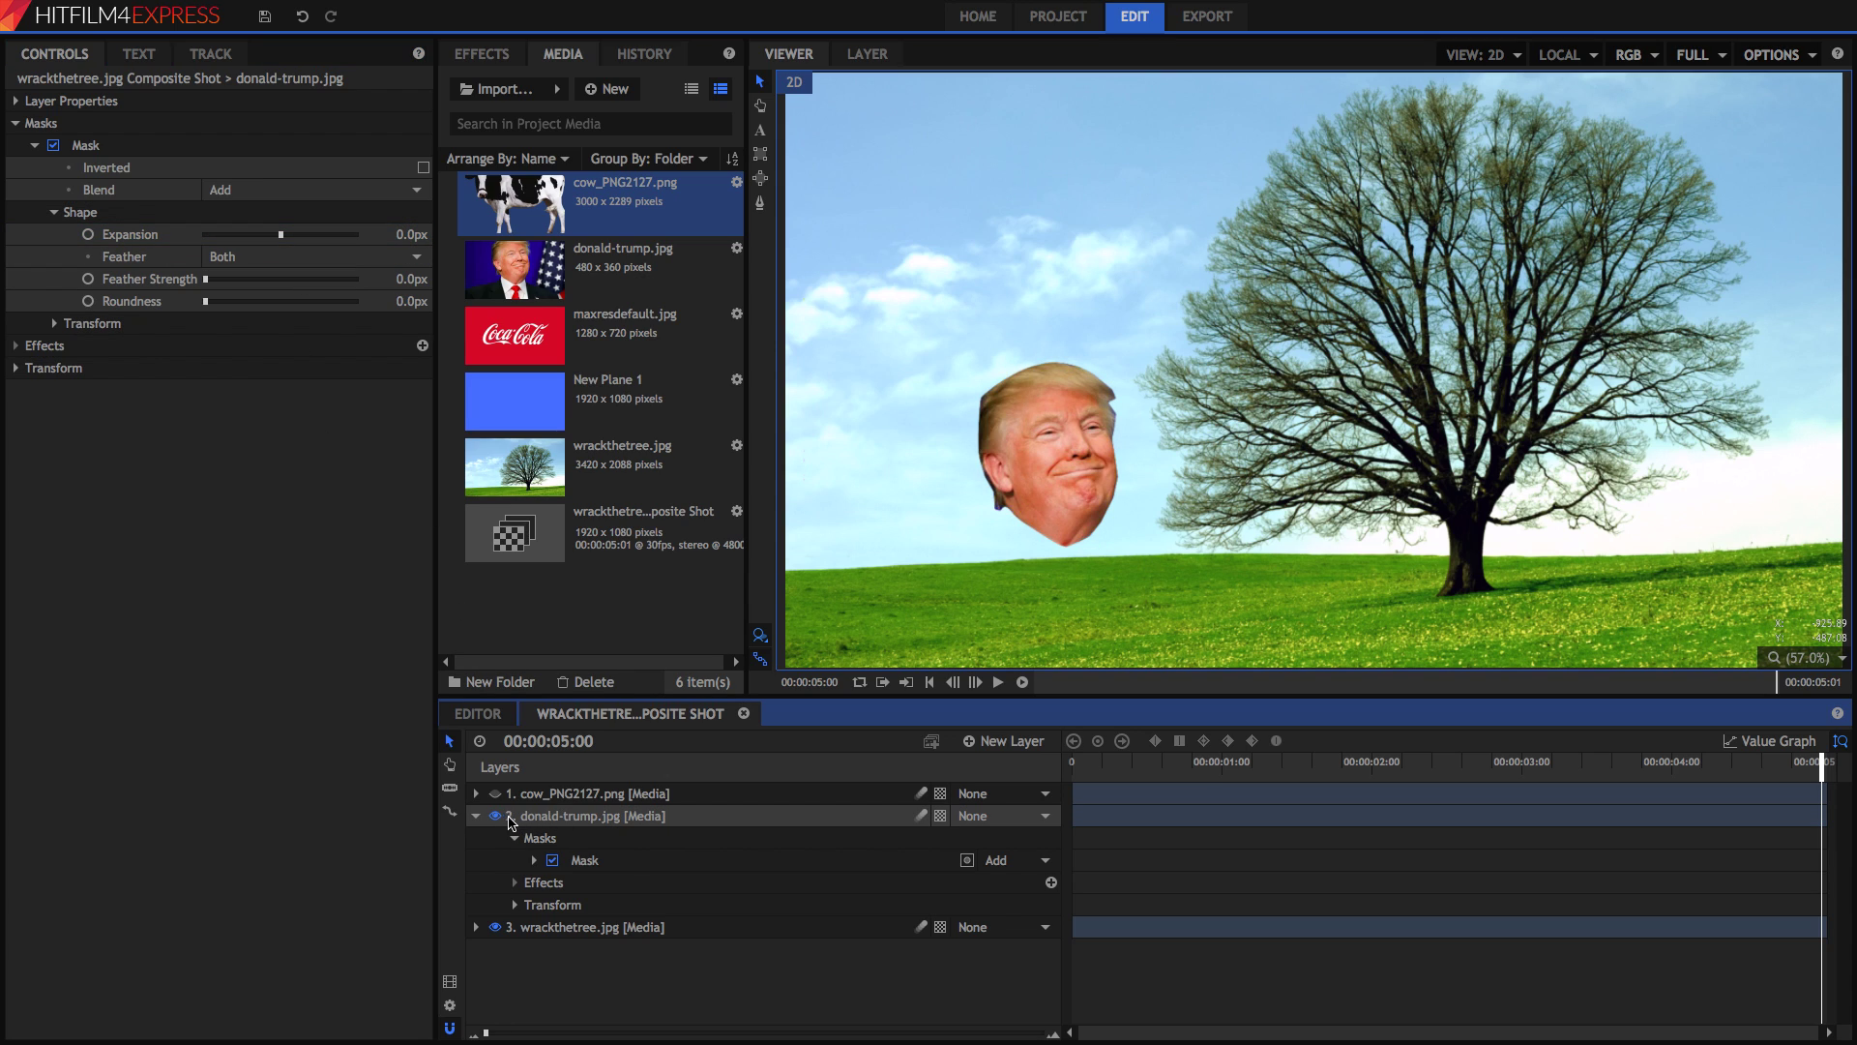
pyautogui.click(496, 818)
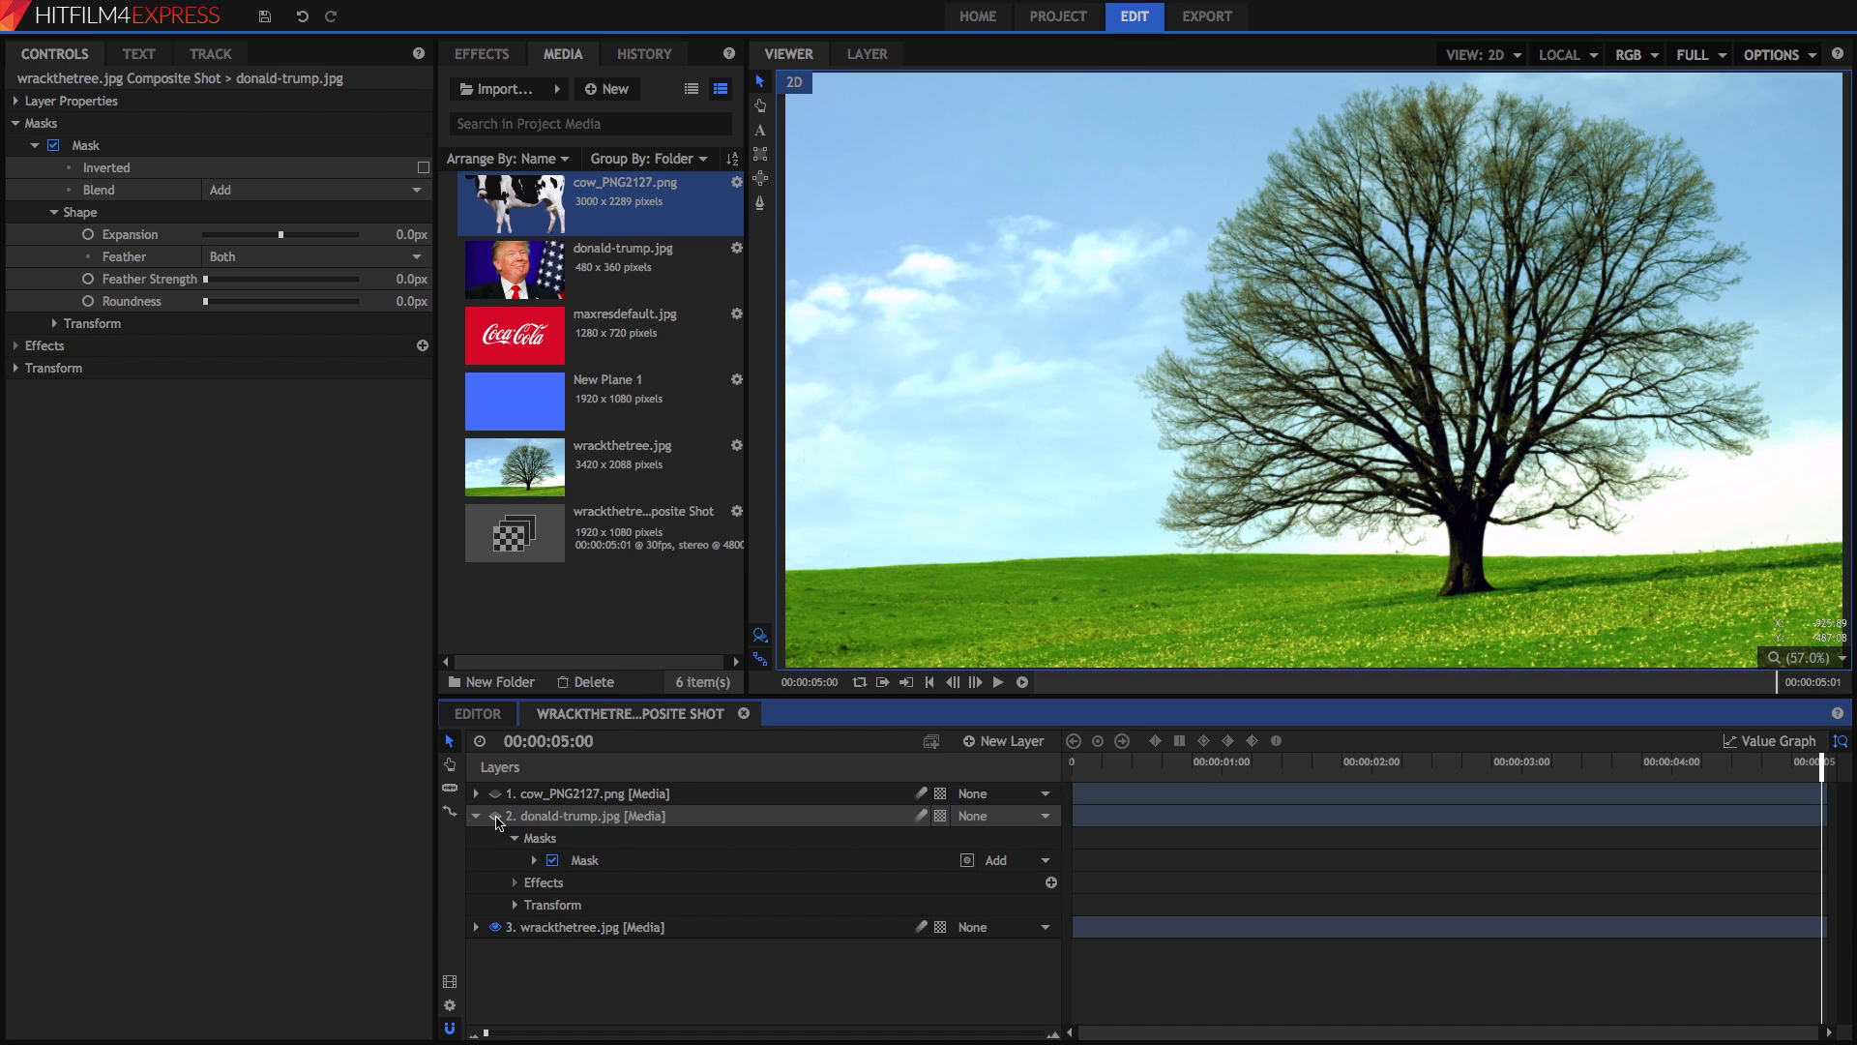
pyautogui.click(496, 793)
pyautogui.click(554, 795)
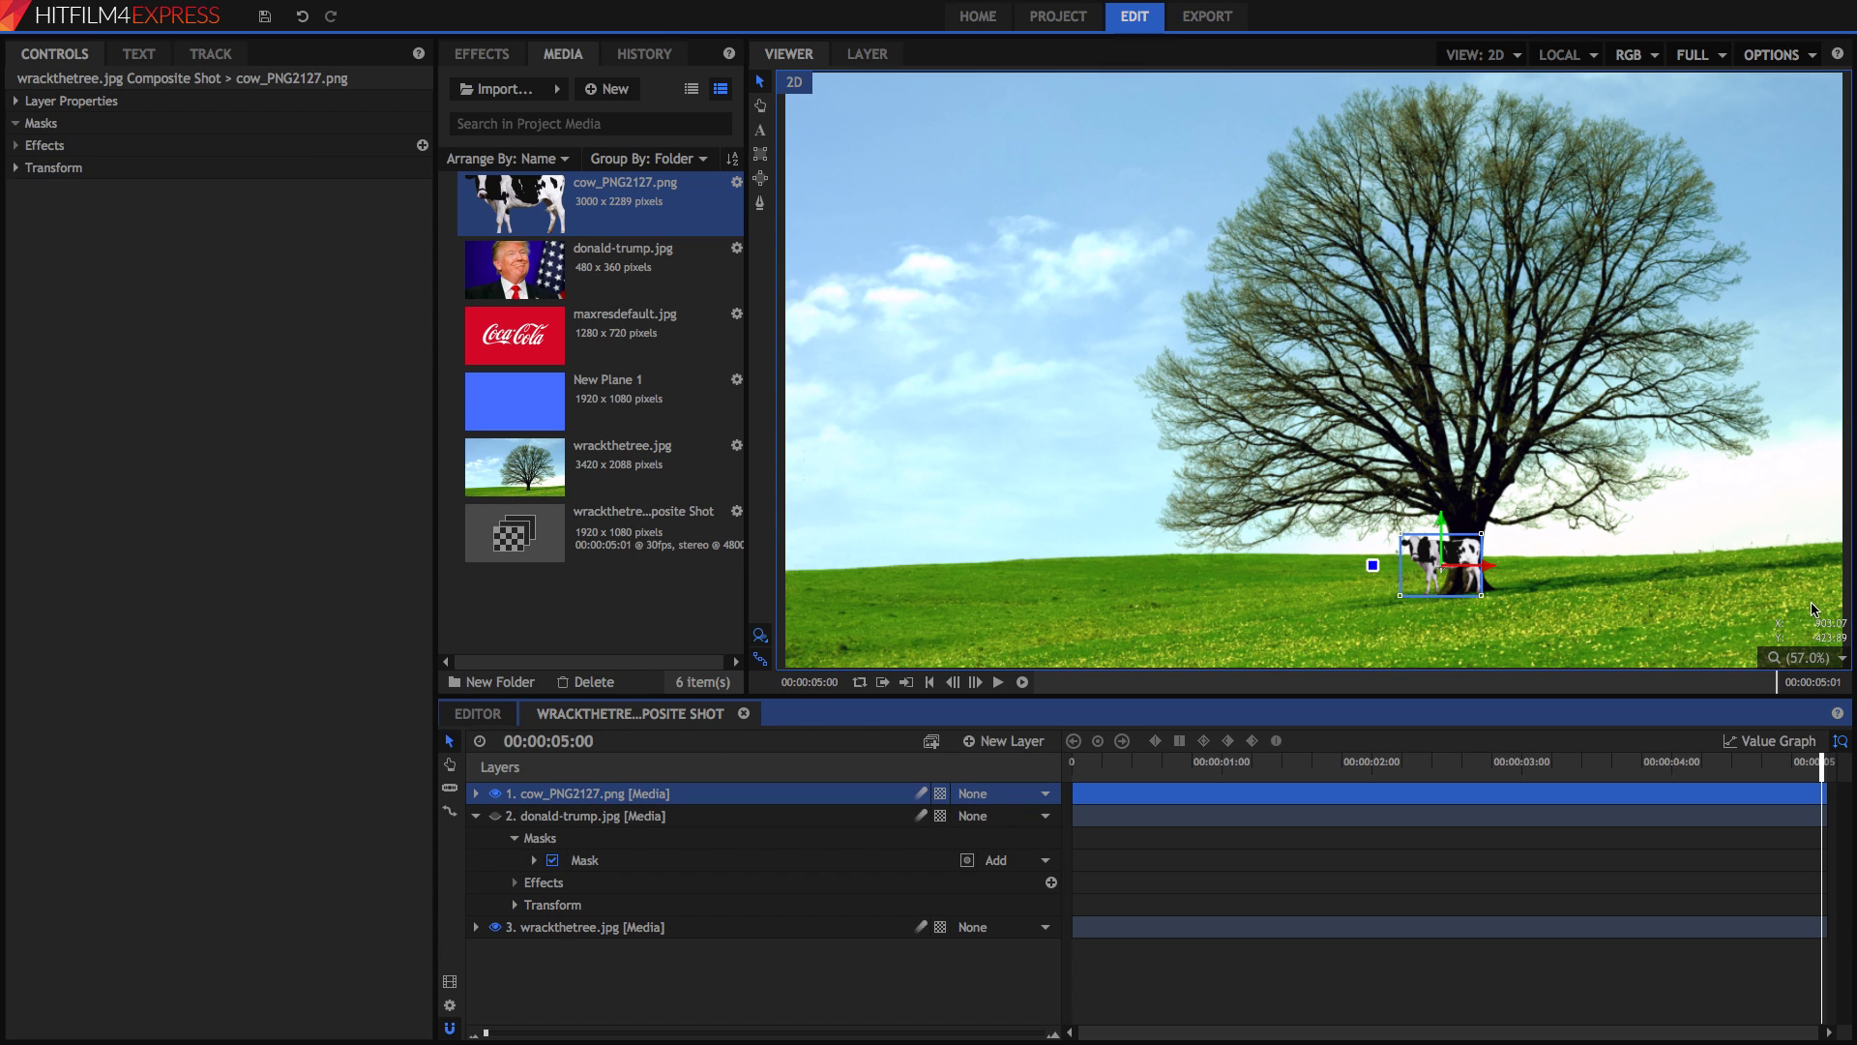
pyautogui.scroll(5, 1509, 594)
pyautogui.click(1451, 281)
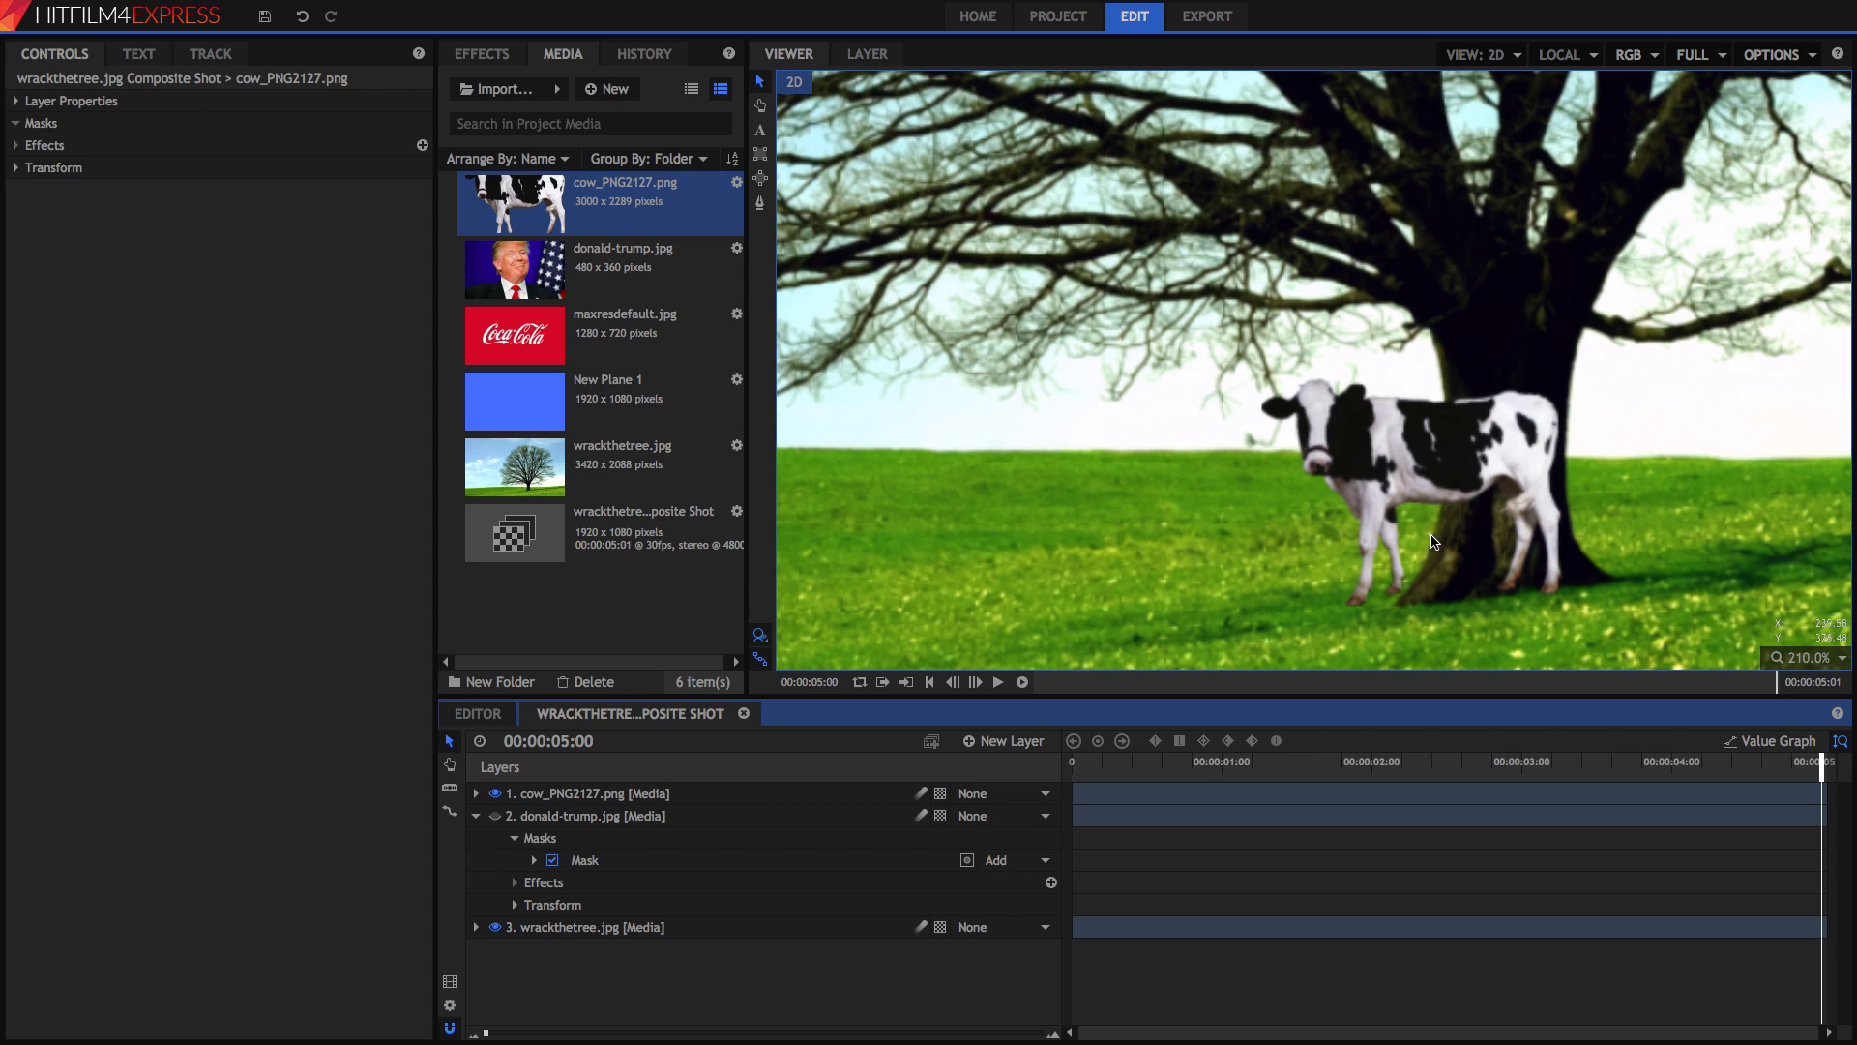
# - With the cow layer hidden, begin a freehand mask at the trunk's left edge
pyautogui.click(553, 806)
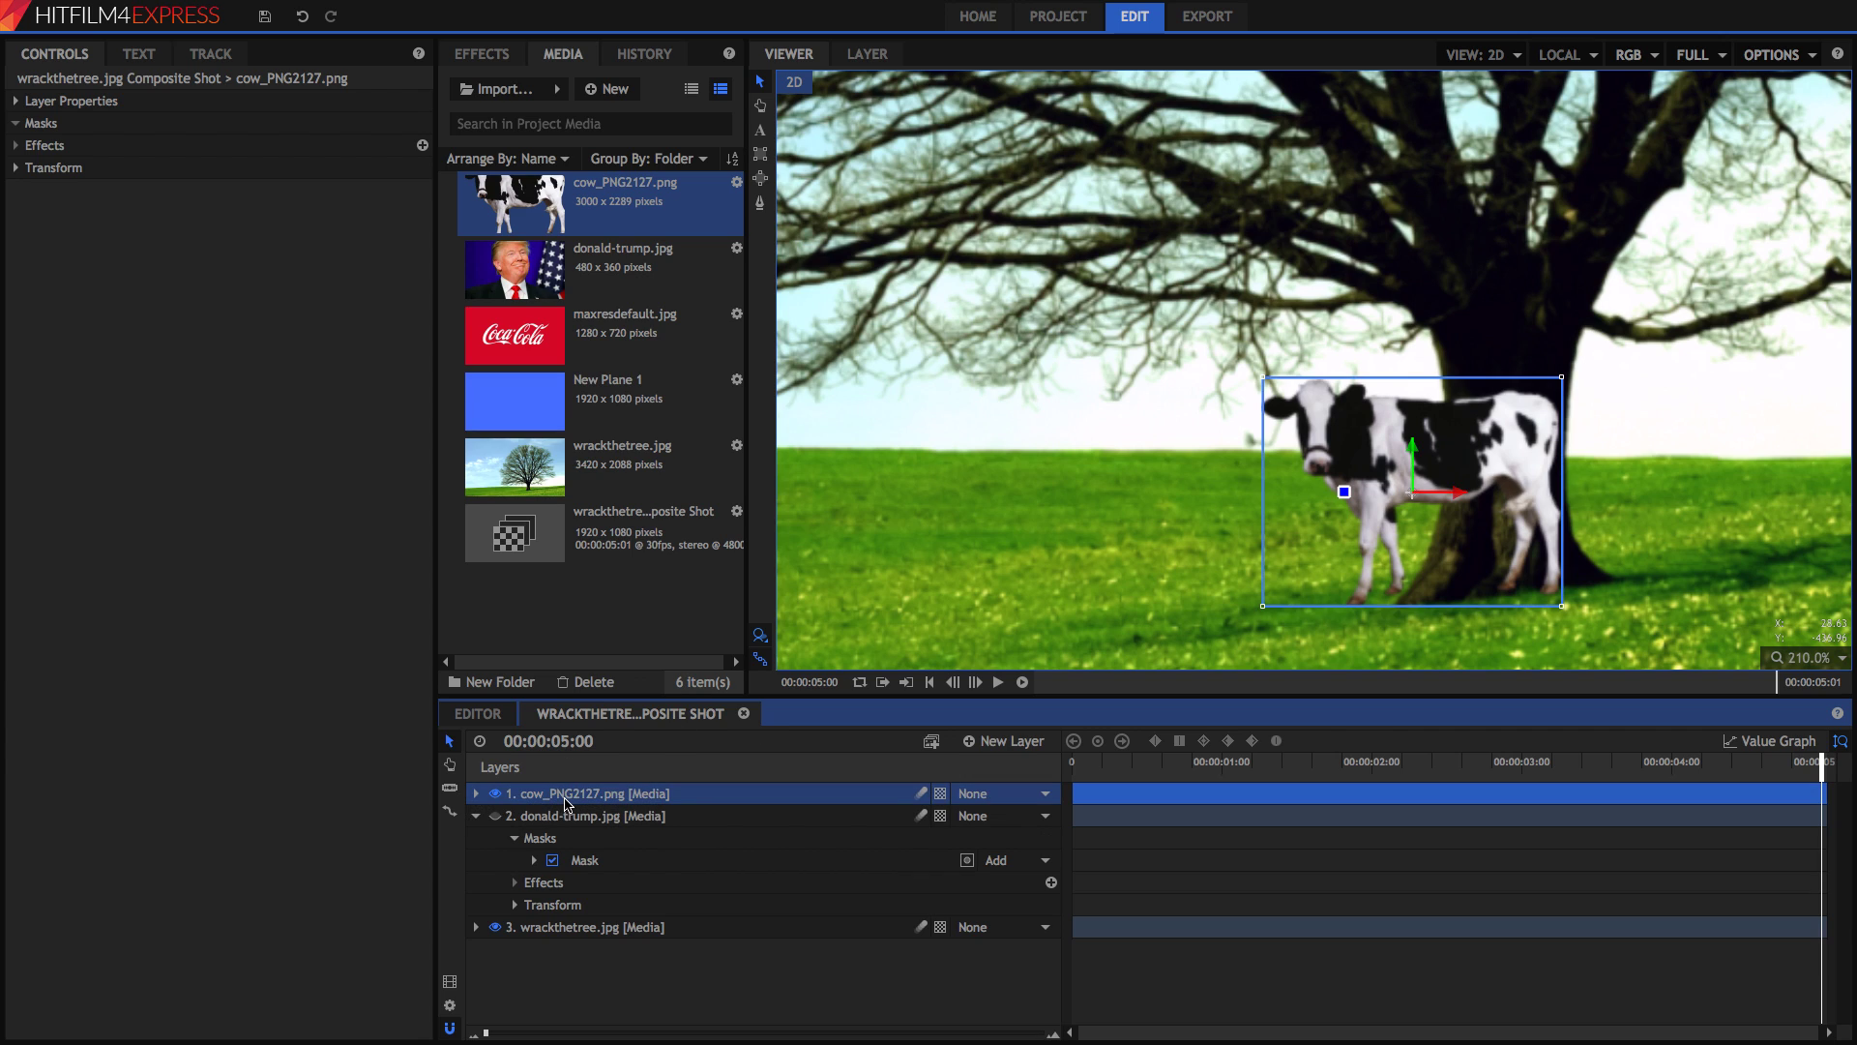
pyautogui.click(766, 207)
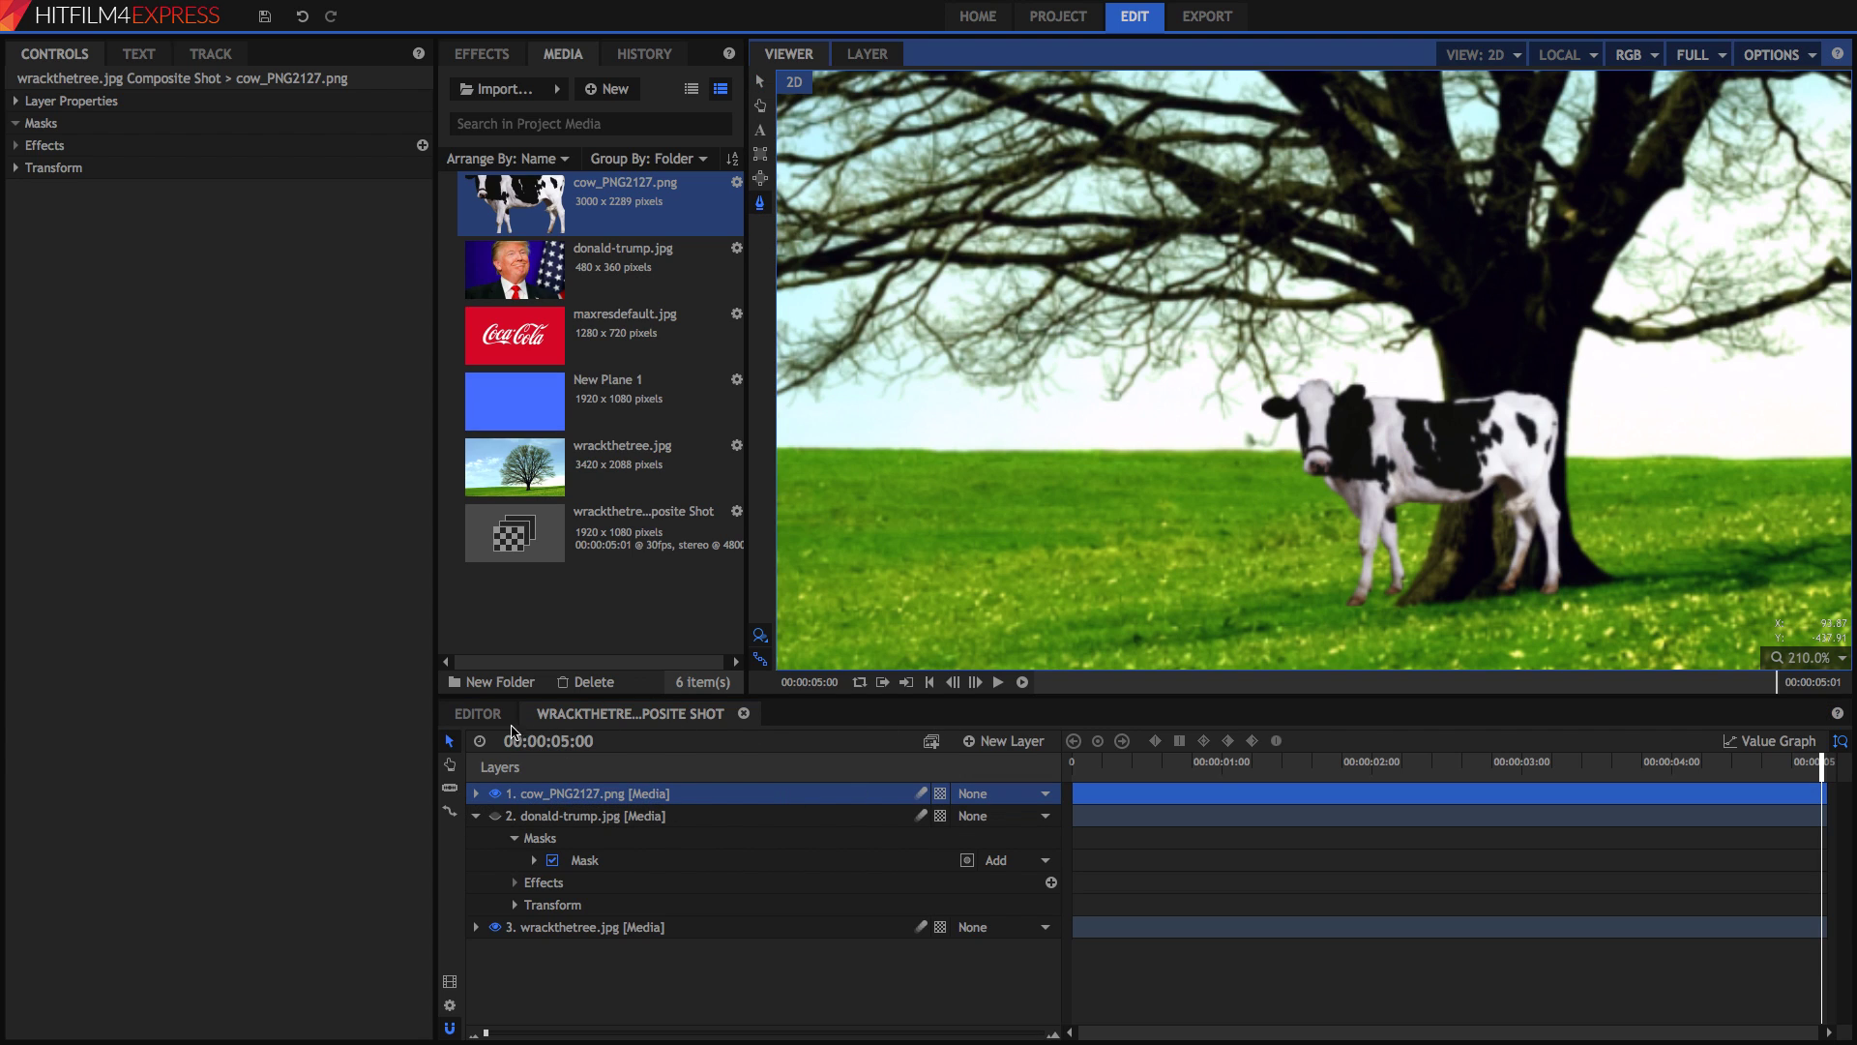
pyautogui.click(495, 793)
pyautogui.click(1435, 340)
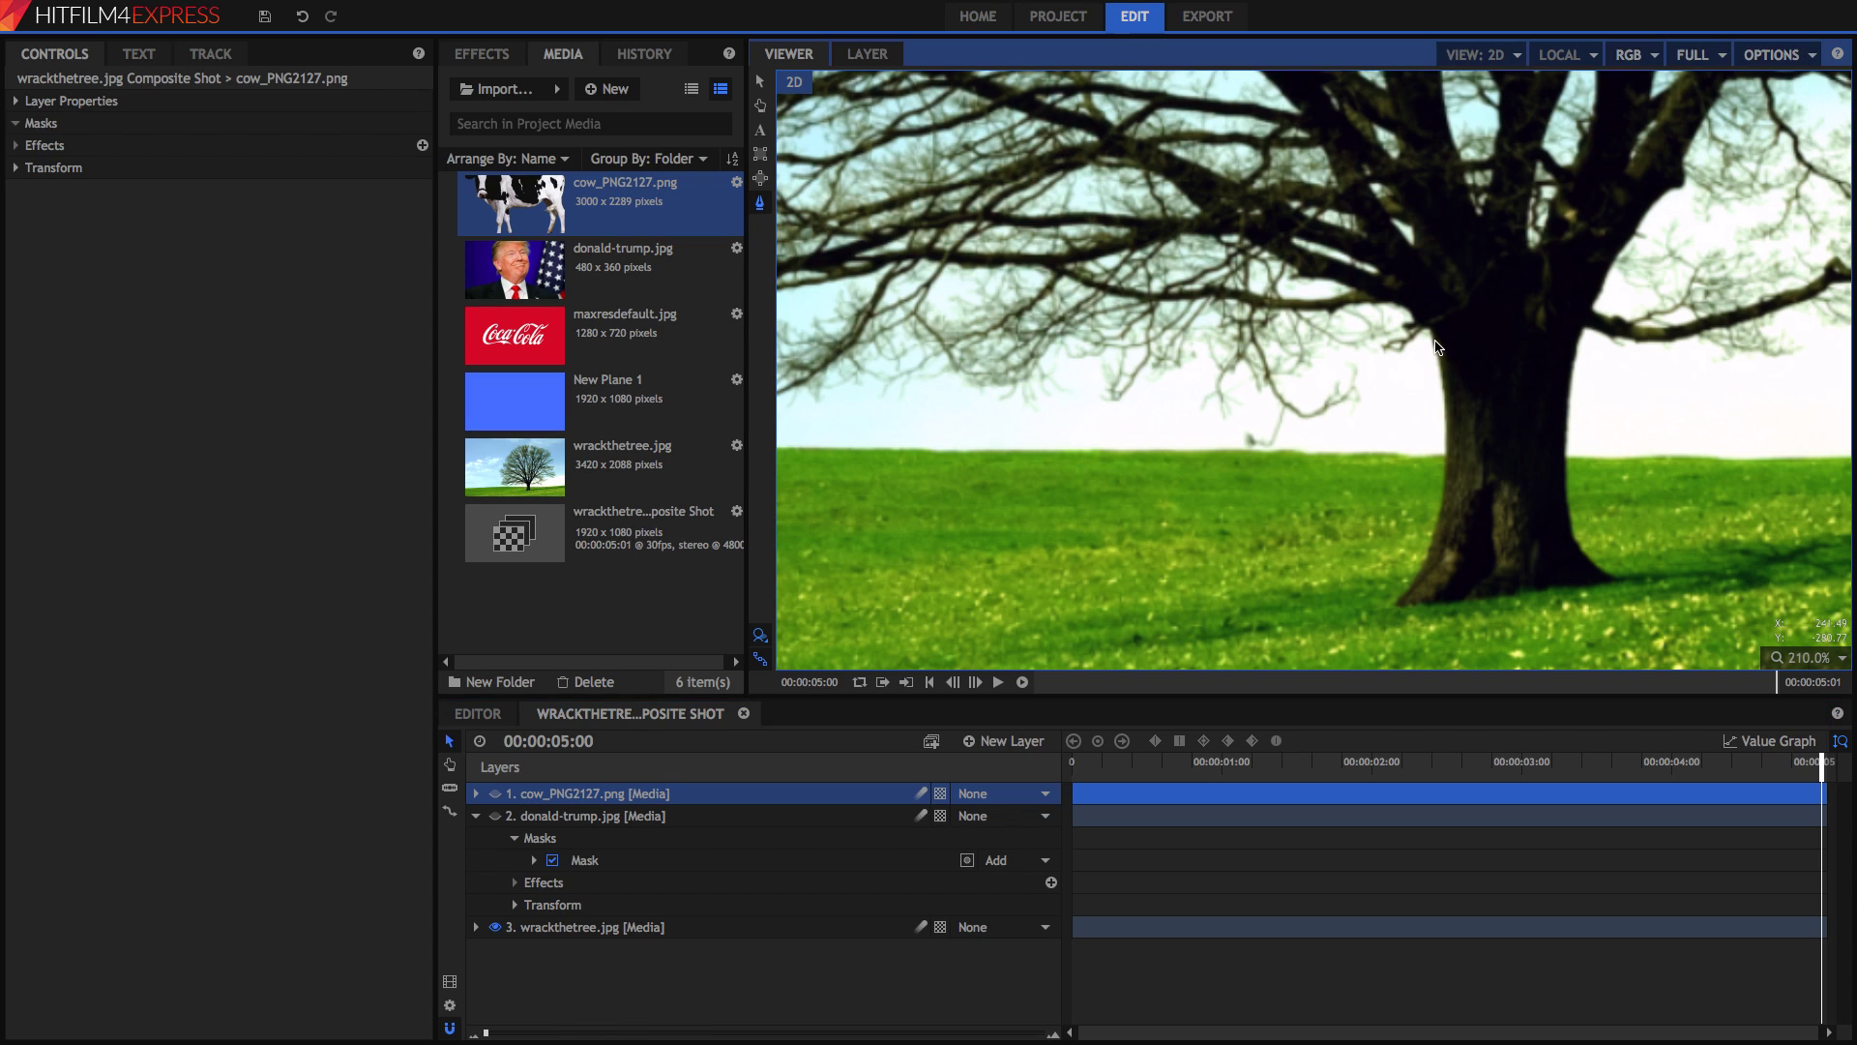
# - Trace the mask down the trunk's left side, across its base, up the right side, and close it
pyautogui.moveTo(1448, 429); pyautogui.dragTo(1447, 457)
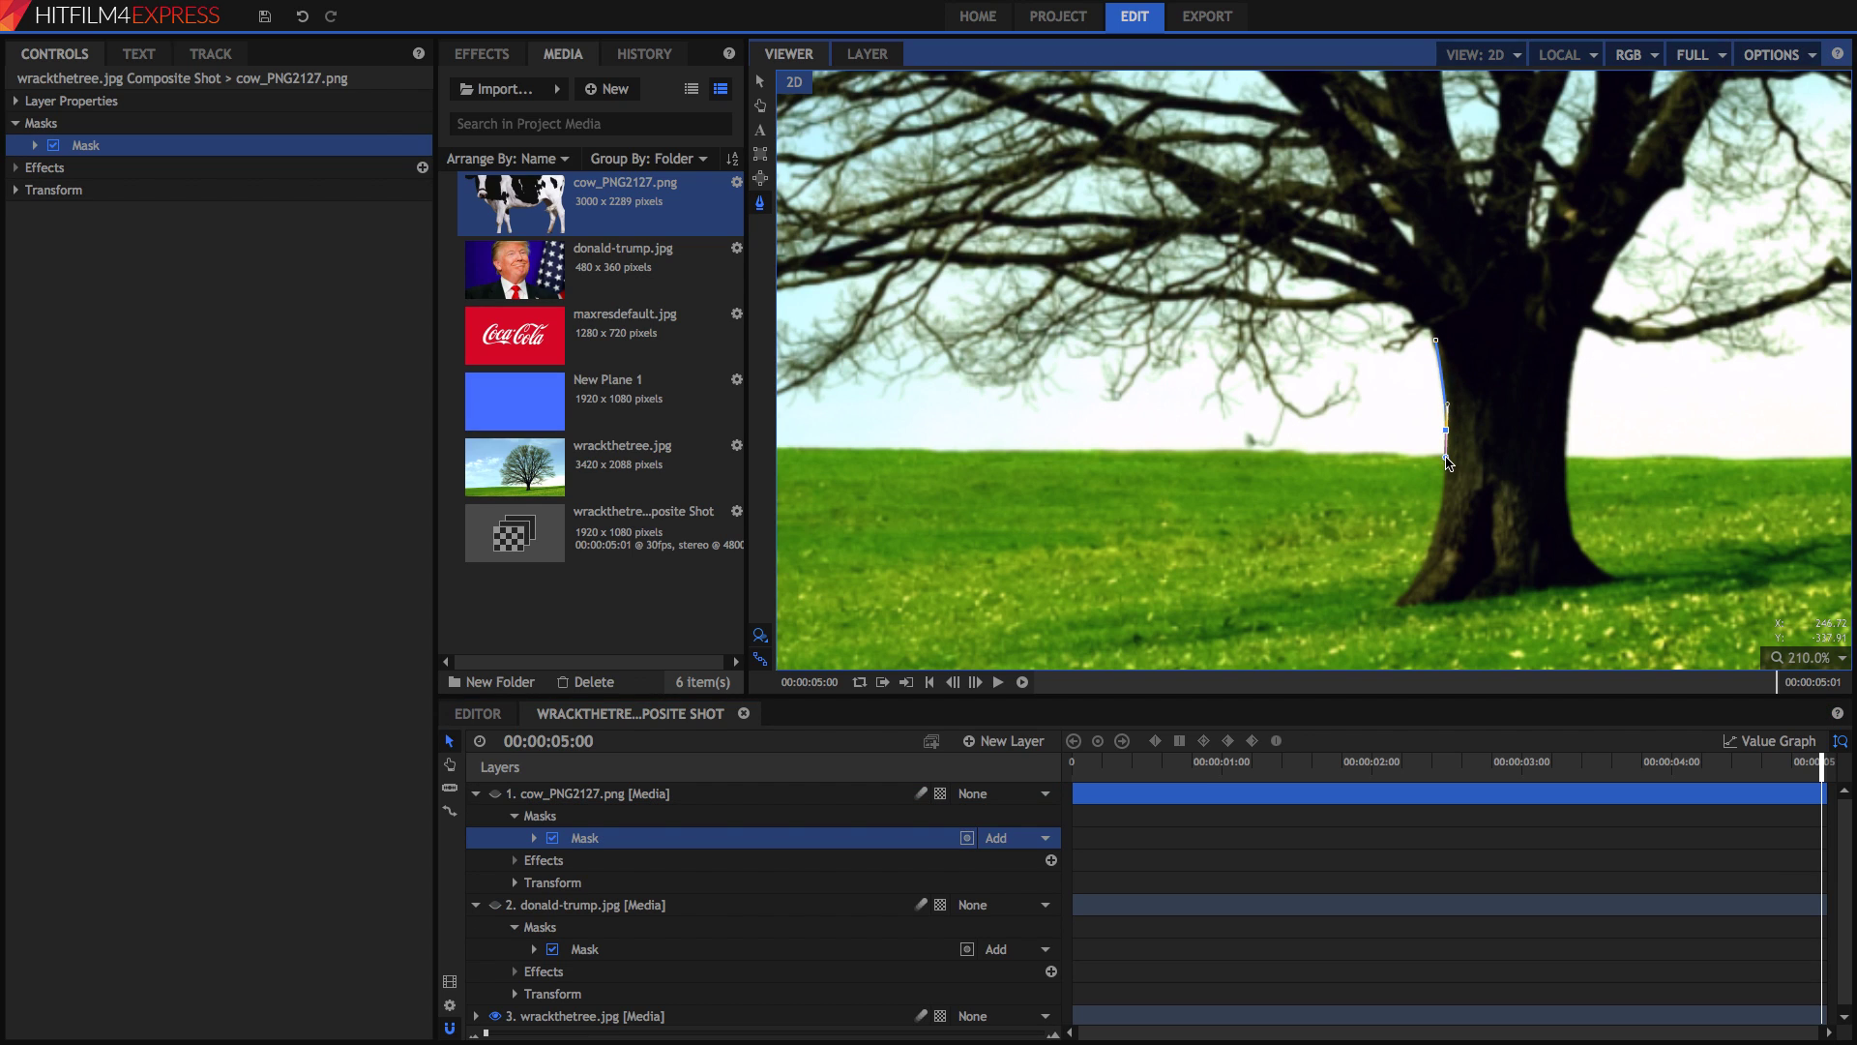
pyautogui.moveTo(1431, 559); pyautogui.dragTo(1381, 628)
pyautogui.moveTo(1433, 564)
pyautogui.mouseDown()
pyautogui.moveTo(1418, 586)
pyautogui.moveTo(1431, 569)
pyautogui.mouseUp()
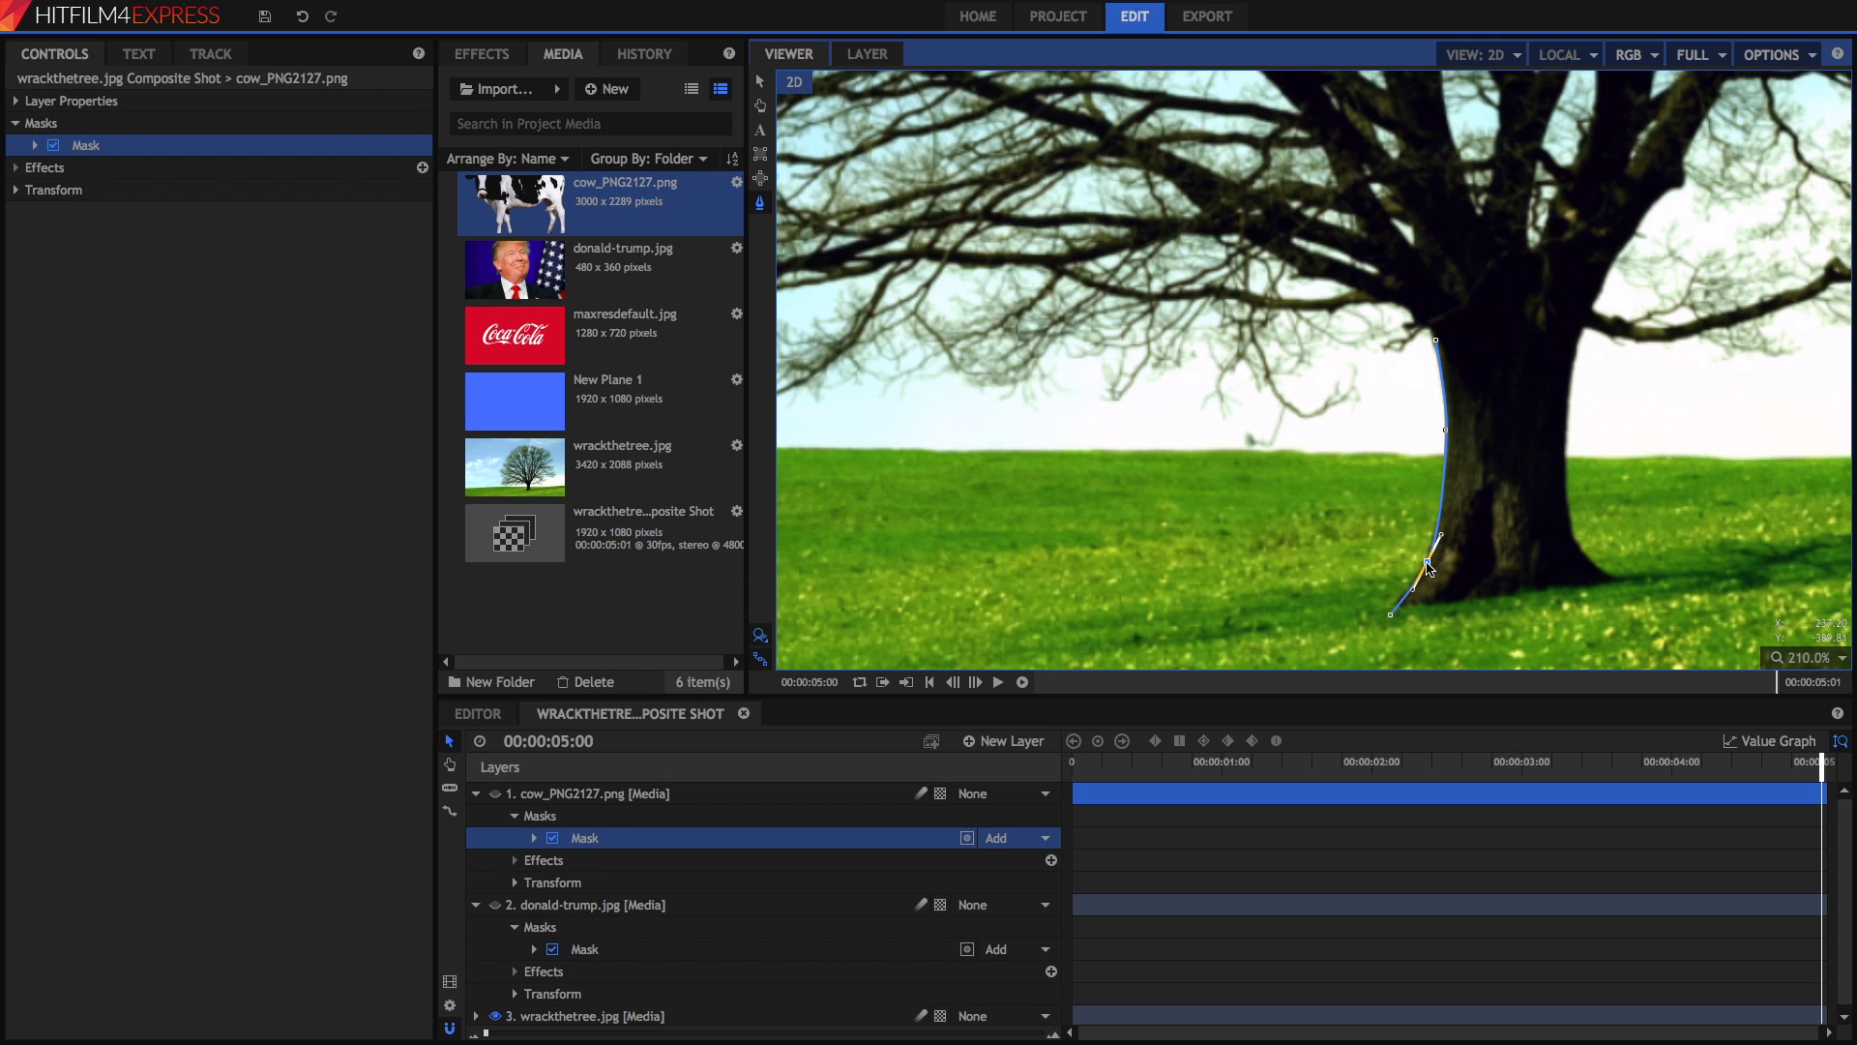
pyautogui.click(1391, 616)
pyautogui.click(1385, 642)
pyautogui.click(1546, 634)
pyautogui.click(1705, 600)
pyautogui.click(1689, 473)
pyautogui.click(1641, 339)
pyautogui.click(1435, 341)
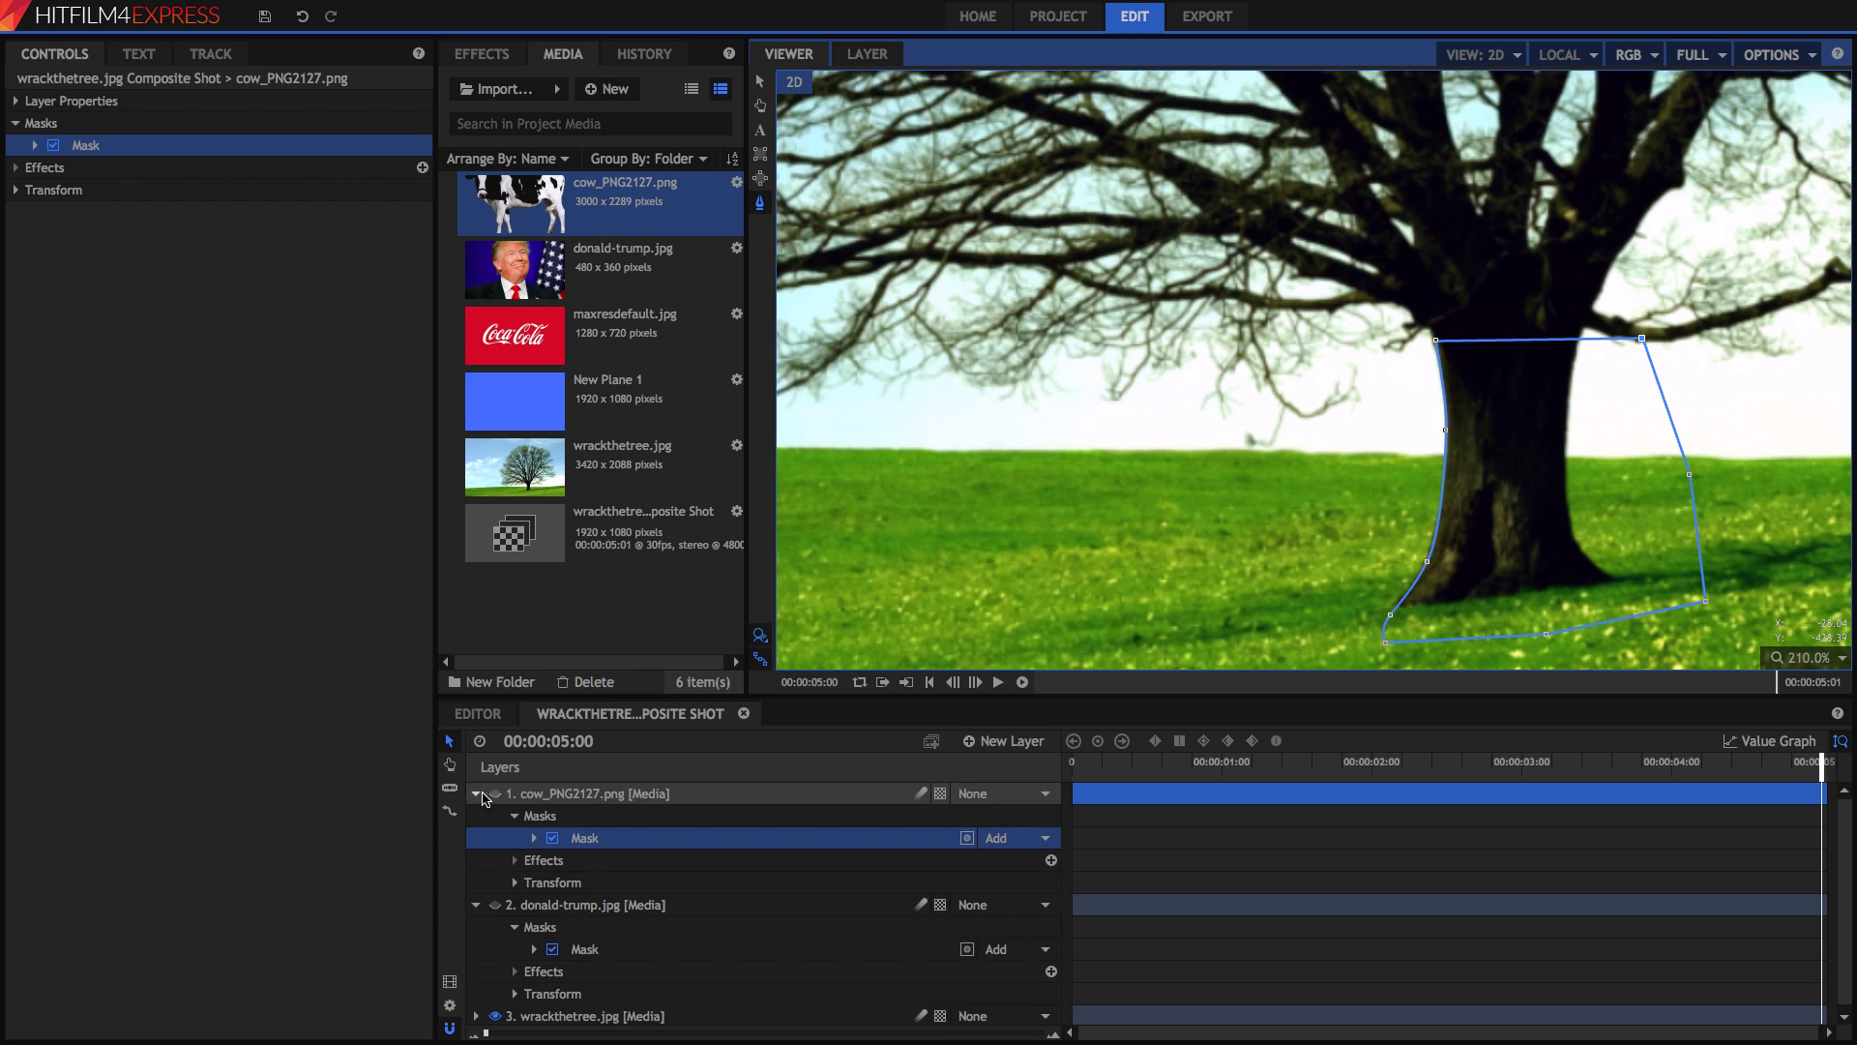
# - Show the cow again, add a point on the mask's left edge, and invert the mask
pyautogui.click(494, 793)
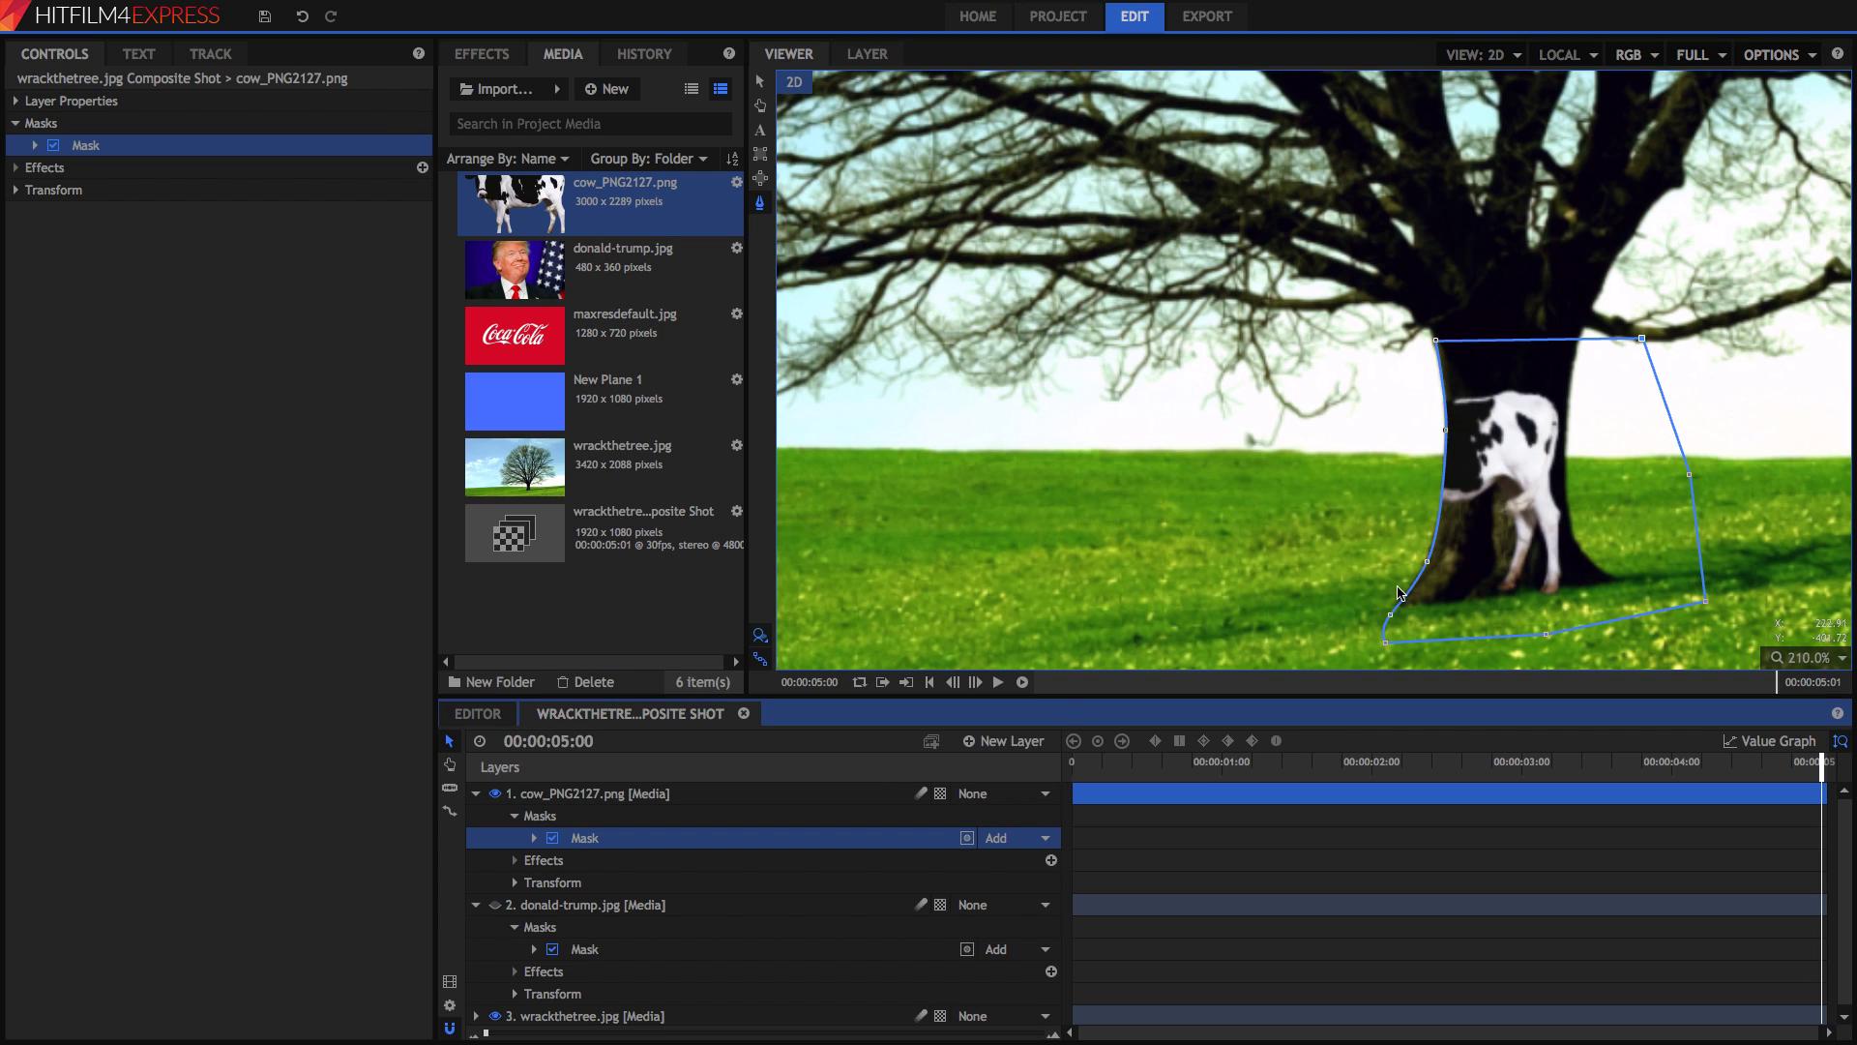
pyautogui.click(1429, 559)
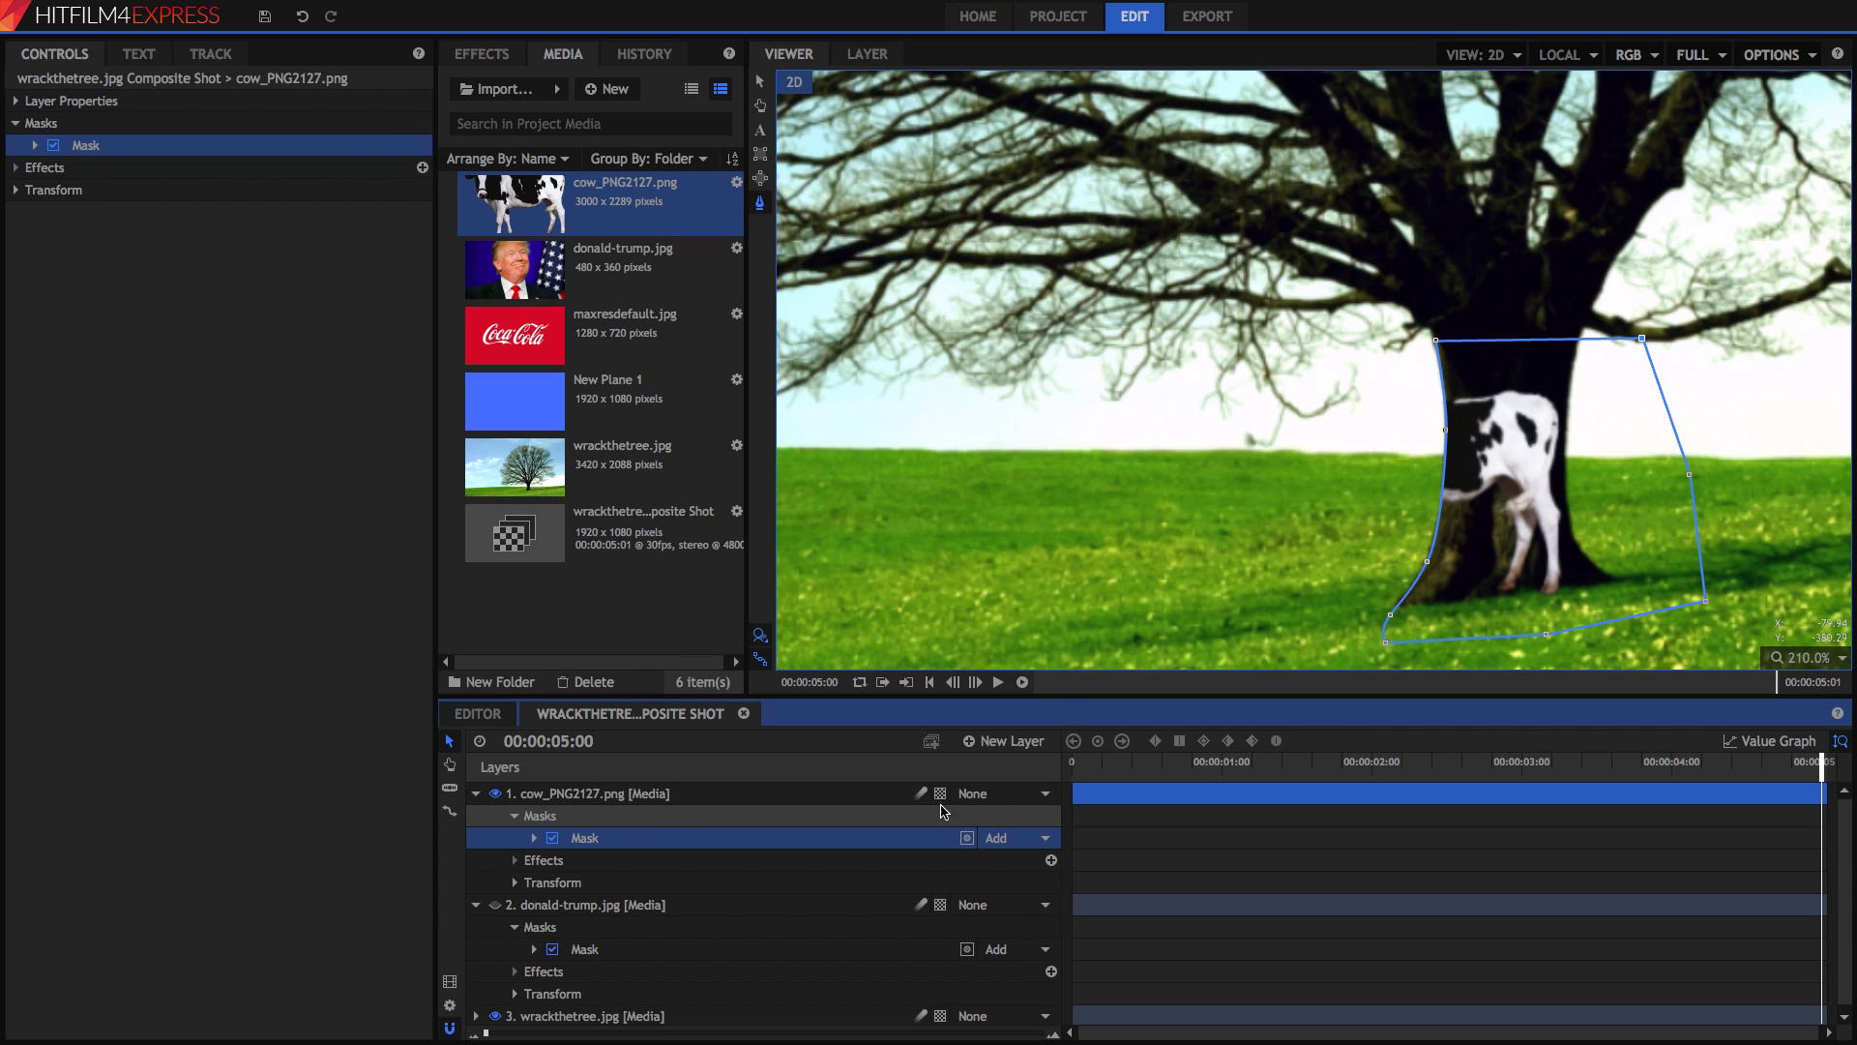
pyautogui.click(966, 837)
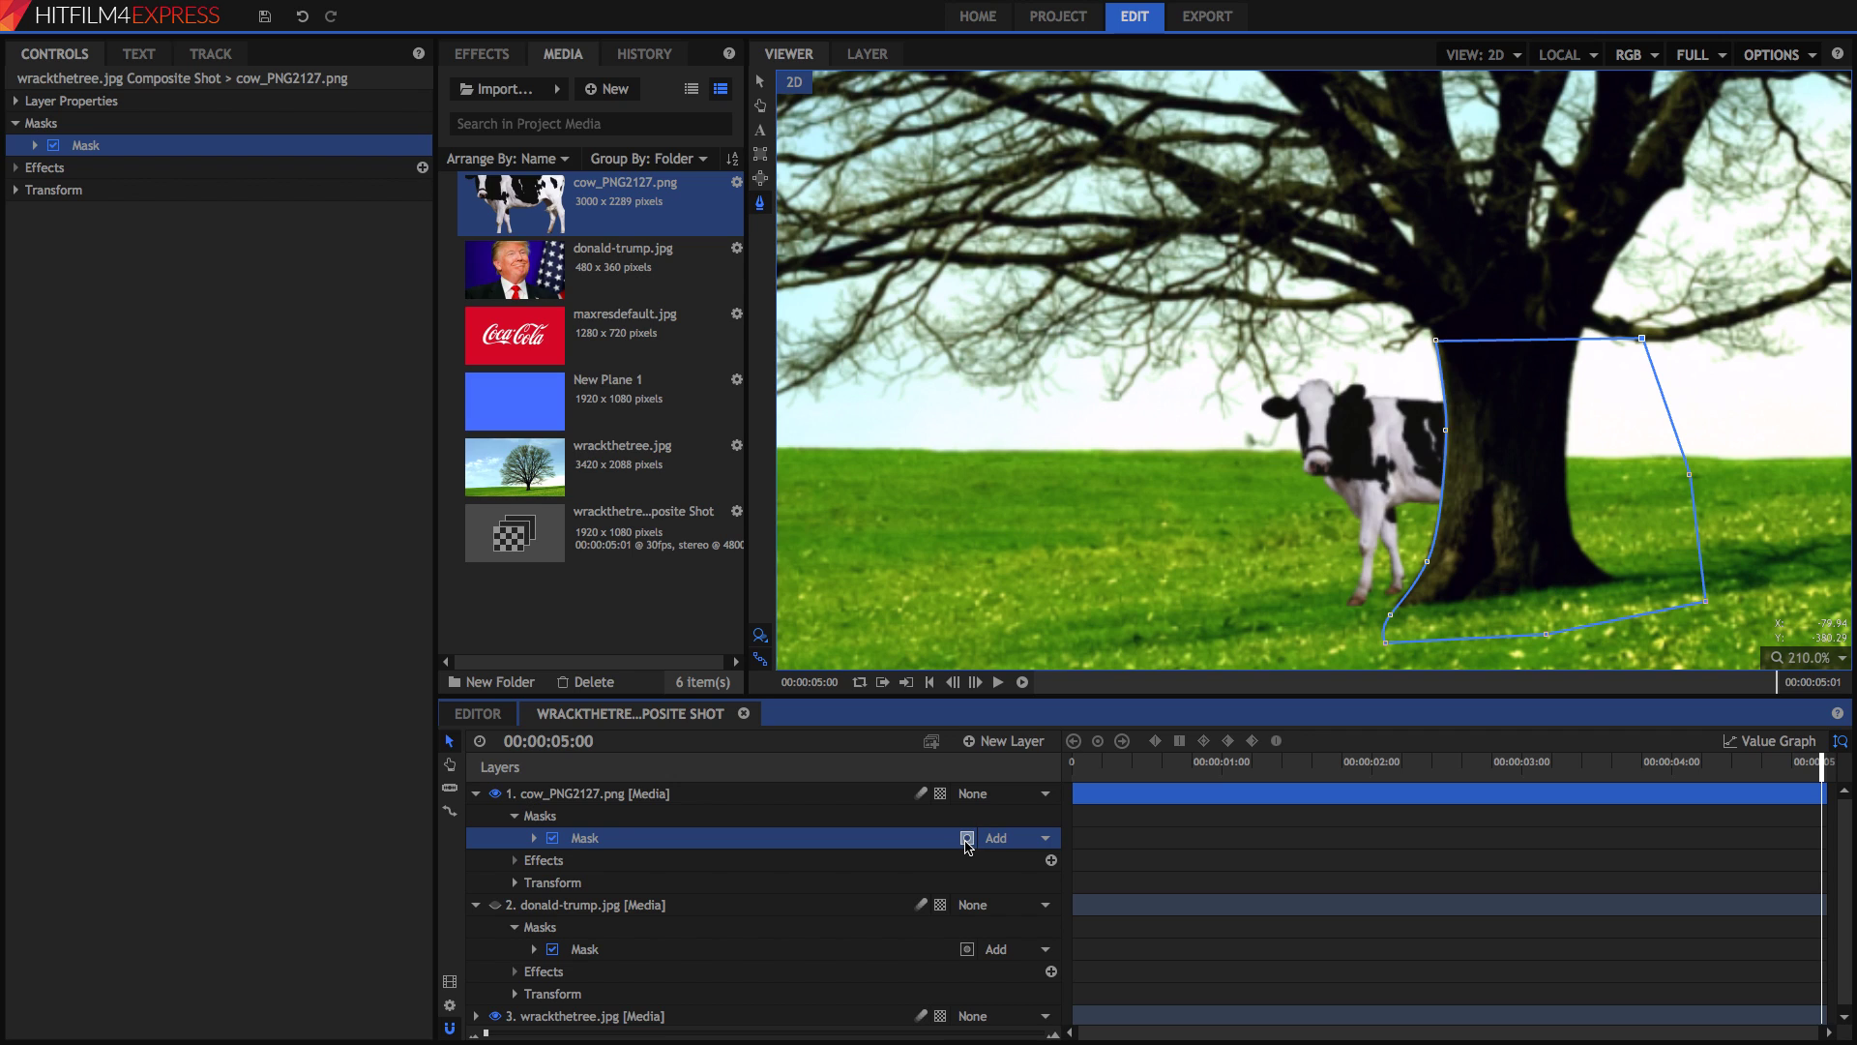
pyautogui.click(569, 793)
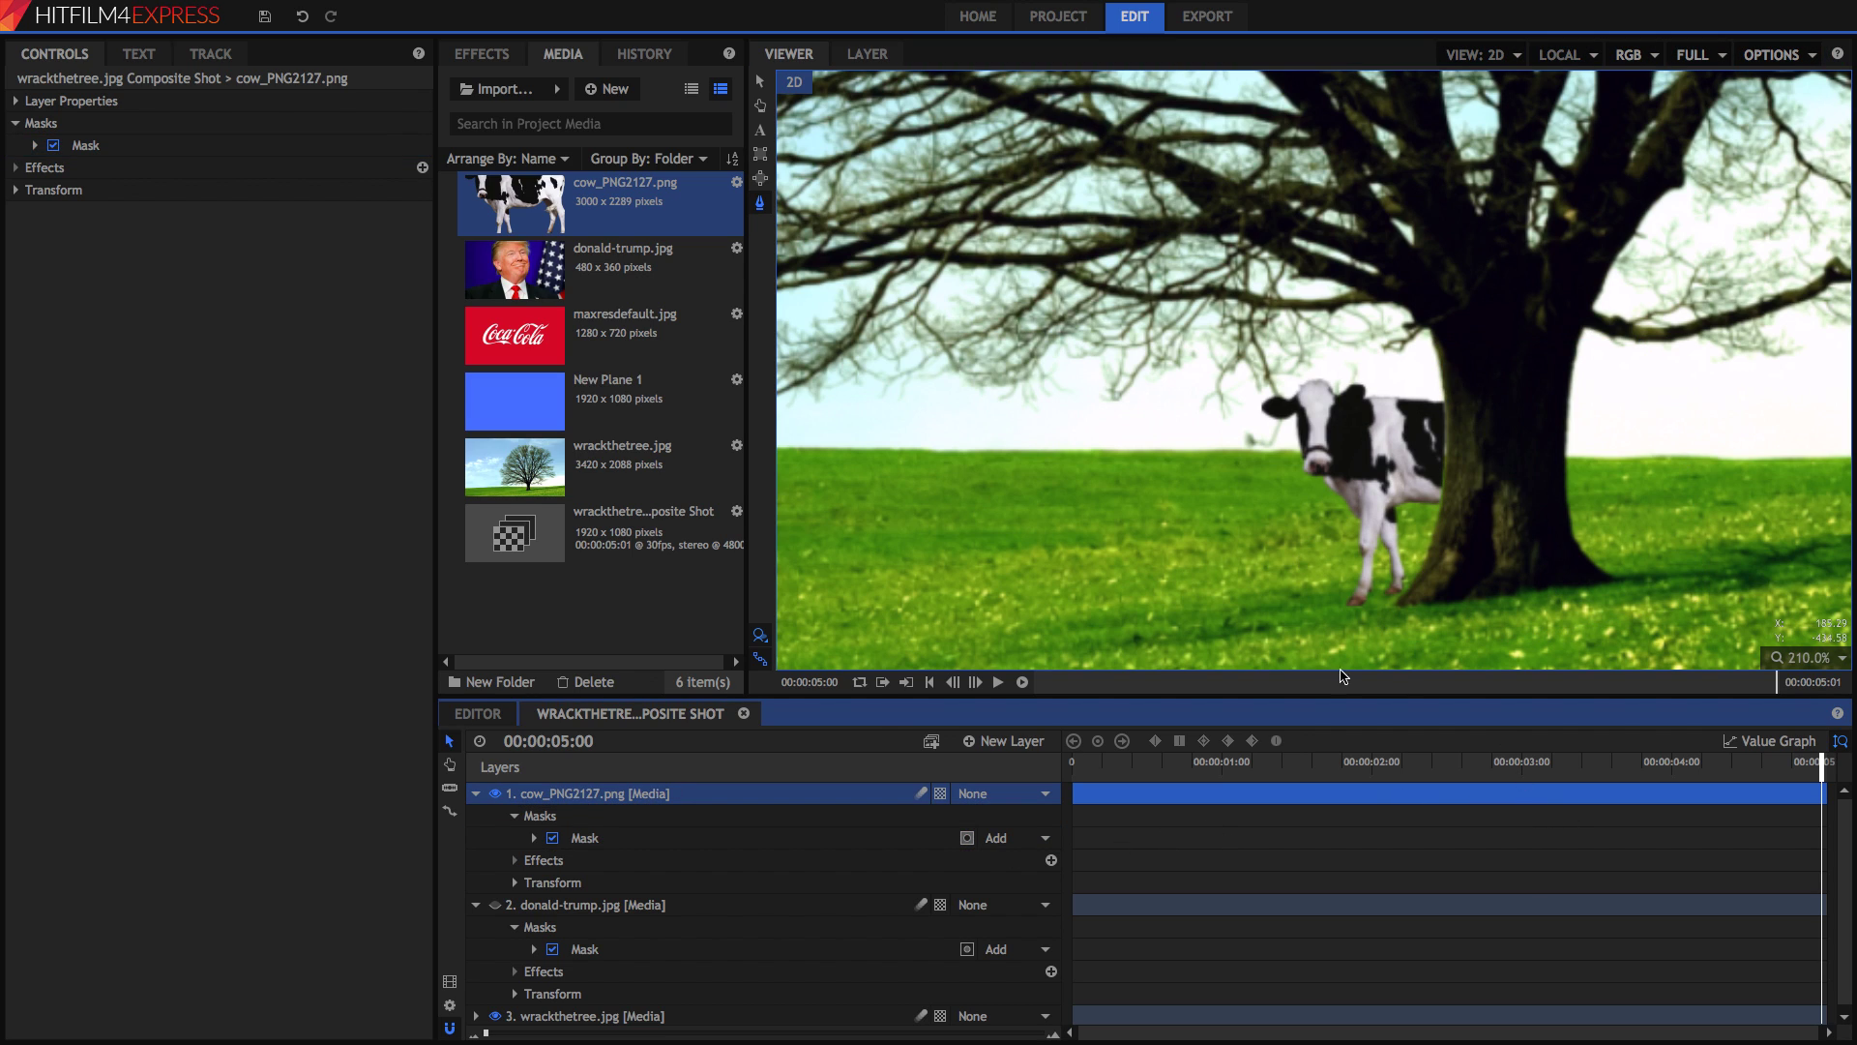
pyautogui.click(1794, 667)
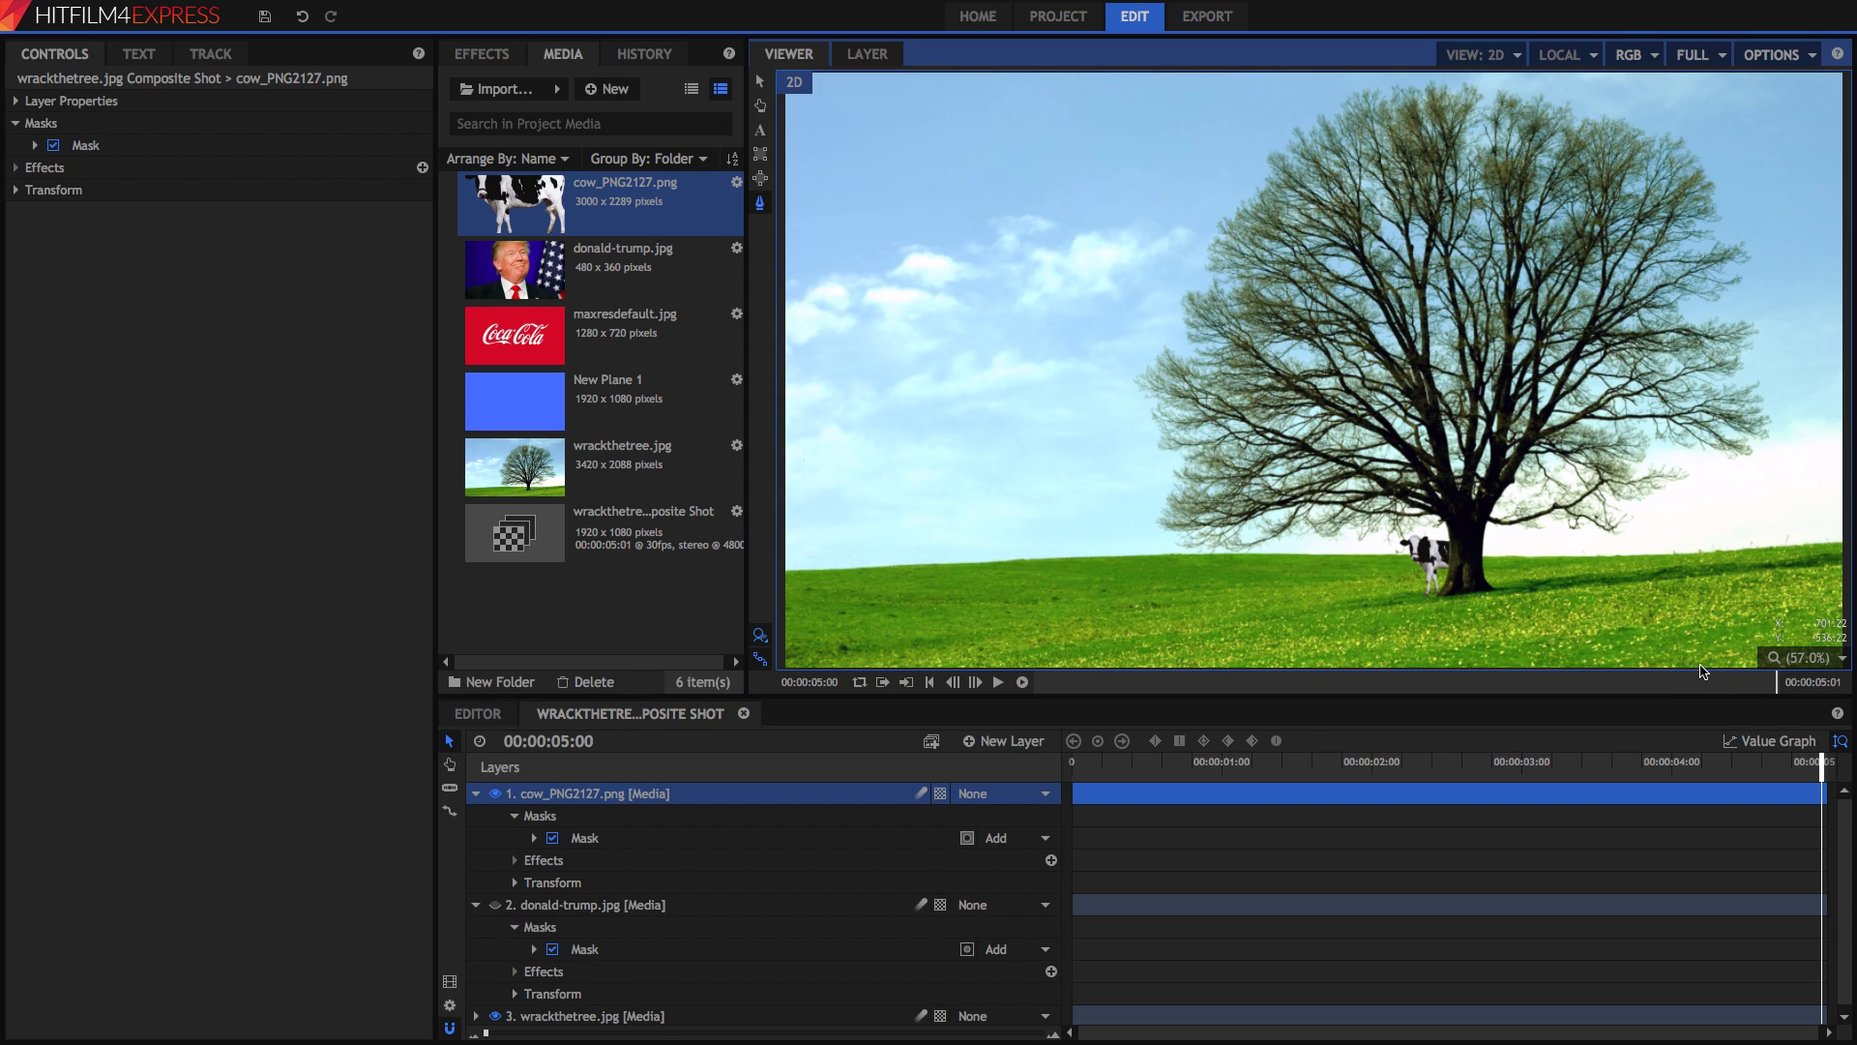